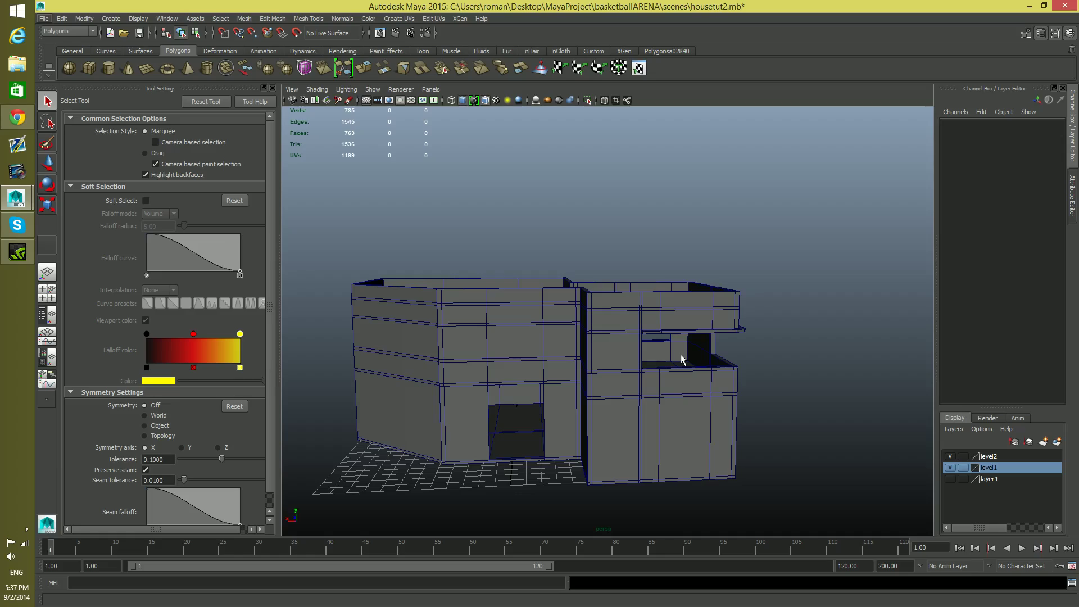
# Examine the exterior of the house from the front, including its front doorway, projecting block and upper balcony opening
pyautogui.moveTo(684, 366)
pyautogui.keyDown('alt'); pyautogui.mouseDown()
pyautogui.moveTo(559, 388)
pyautogui.moveTo(475, 385)
pyautogui.moveTo(509, 374)
pyautogui.moveTo(667, 366)
pyautogui.mouseUp(); pyautogui.keyUp('alt')
pyautogui.keyDown('alt'); pyautogui.moveTo(666, 366); pyautogui.dragTo(692, 389, button='middle'); pyautogui.keyUp('alt')
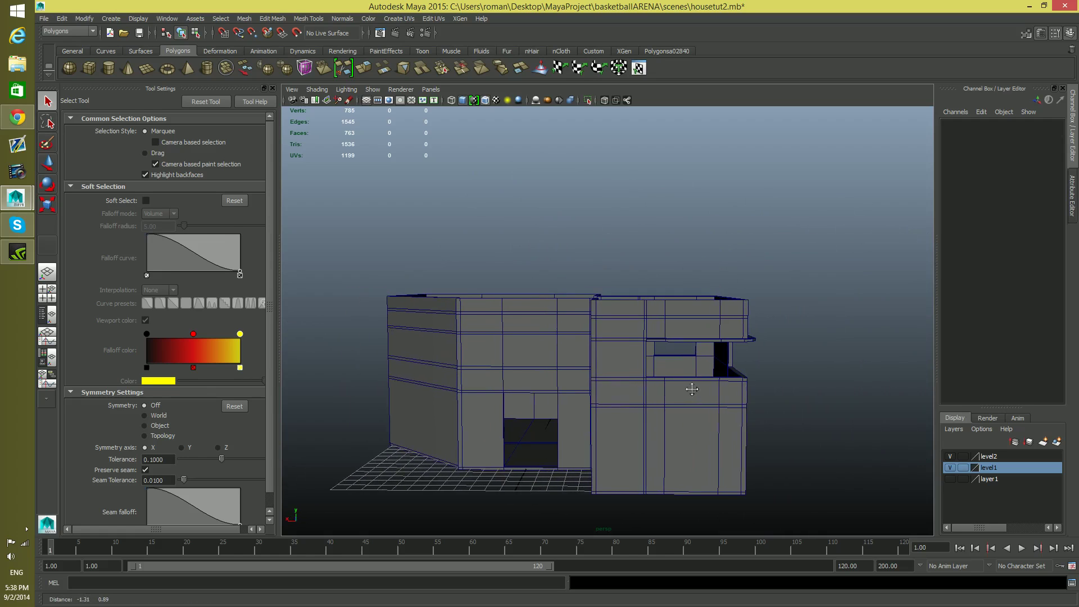
pyautogui.keyDown('alt'); pyautogui.moveTo(605, 362); pyautogui.dragTo(556, 381); pyautogui.keyUp('alt')
pyautogui.keyDown('alt'); pyautogui.moveTo(556, 381); pyautogui.dragTo(547, 410, button='middle'); pyautogui.keyUp('alt')
pyautogui.keyDown('alt'); pyautogui.moveTo(547, 410); pyautogui.dragTo(544, 395); pyautogui.keyUp('alt')
pyautogui.keyDown('alt'); pyautogui.moveTo(544, 396); pyautogui.dragTo(653, 456, button='right'); pyautogui.keyUp('alt')
pyautogui.keyDown('alt'); pyautogui.moveTo(653, 456); pyautogui.dragTo(573, 352, button='middle'); pyautogui.keyUp('alt')
pyautogui.keyDown('alt'); pyautogui.moveTo(573, 355); pyautogui.dragTo(621, 410); pyautogui.keyUp('alt')
pyautogui.keyDown('alt'); pyautogui.moveTo(622, 410); pyautogui.dragTo(540, 419, button='right'); pyautogui.keyUp('alt')
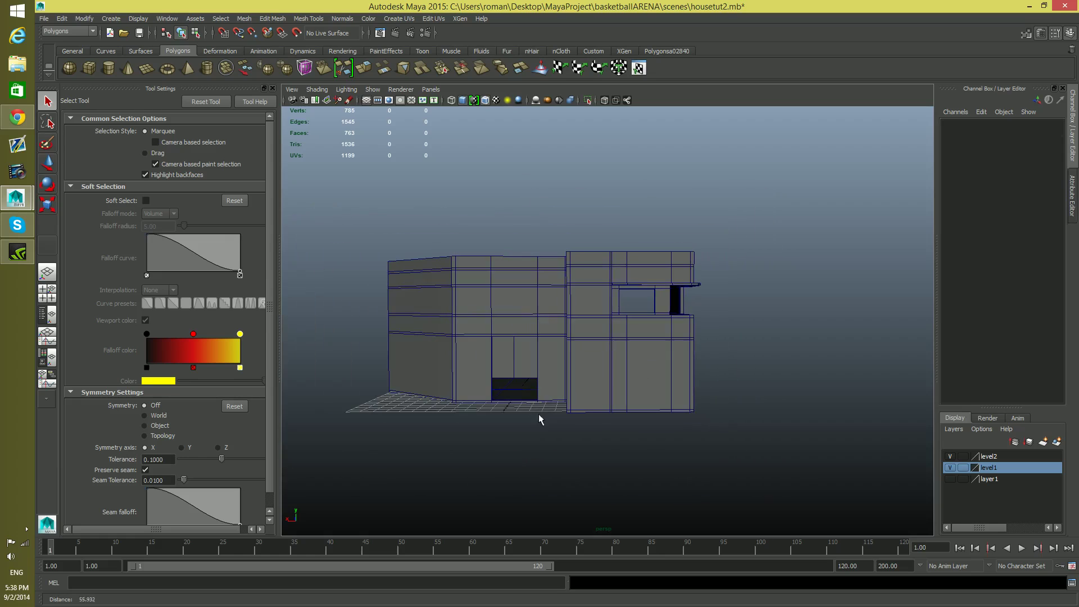
pyautogui.keyDown('alt'); pyautogui.moveTo(636, 382); pyautogui.dragTo(538, 380); pyautogui.keyUp('alt')
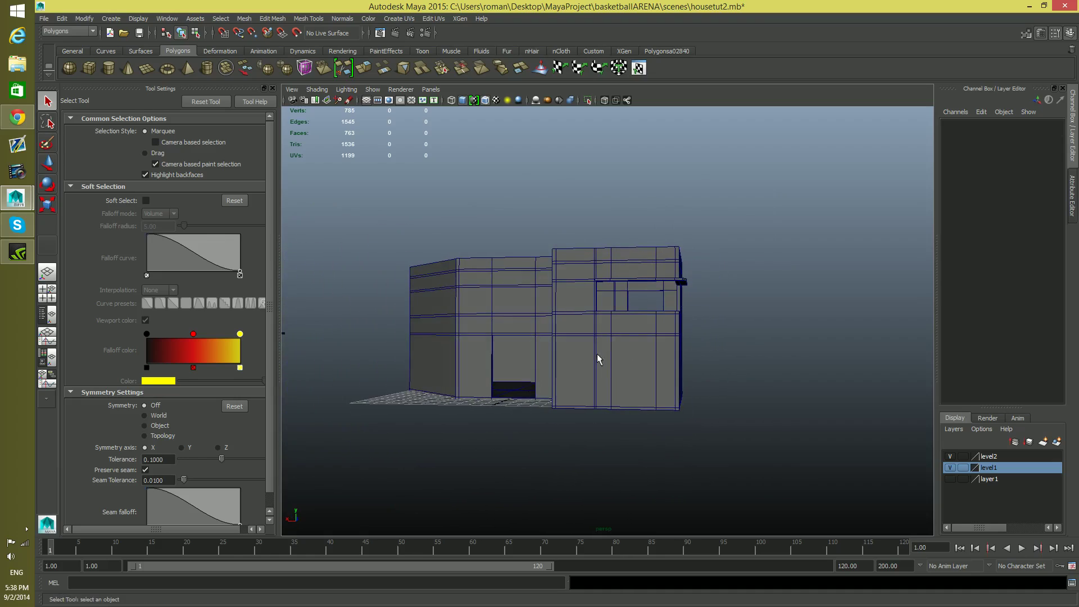
# Examine the interior rooms and inner doorway of the house from inside the building
pyautogui.keyDown('alt'); pyautogui.moveTo(636, 347); pyautogui.dragTo(725, 367); pyautogui.keyUp('alt')
pyautogui.keyDown('alt'); pyautogui.moveTo(380, 379); pyautogui.dragTo(575, 443, button='right'); pyautogui.keyUp('alt')
pyautogui.keyDown('alt'); pyautogui.moveTo(575, 443); pyautogui.dragTo(628, 280, button='middle'); pyautogui.keyUp('alt')
pyautogui.keyDown('alt'); pyautogui.moveTo(628, 283); pyautogui.dragTo(513, 355); pyautogui.keyUp('alt')
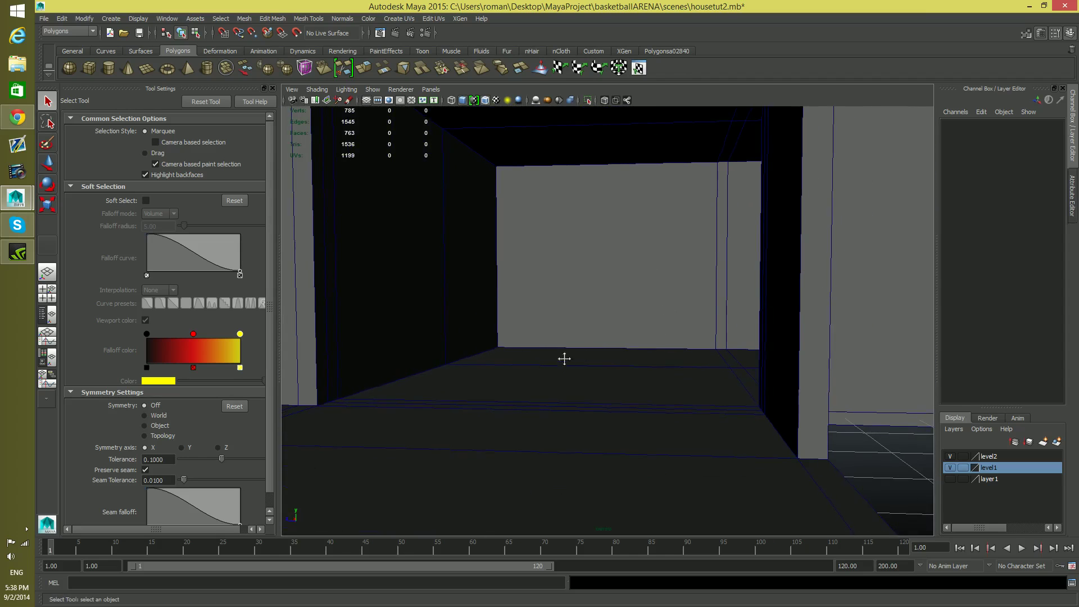
pyautogui.keyDown('alt'); pyautogui.moveTo(562, 361); pyautogui.dragTo(660, 357, button='right'); pyautogui.keyUp('alt')
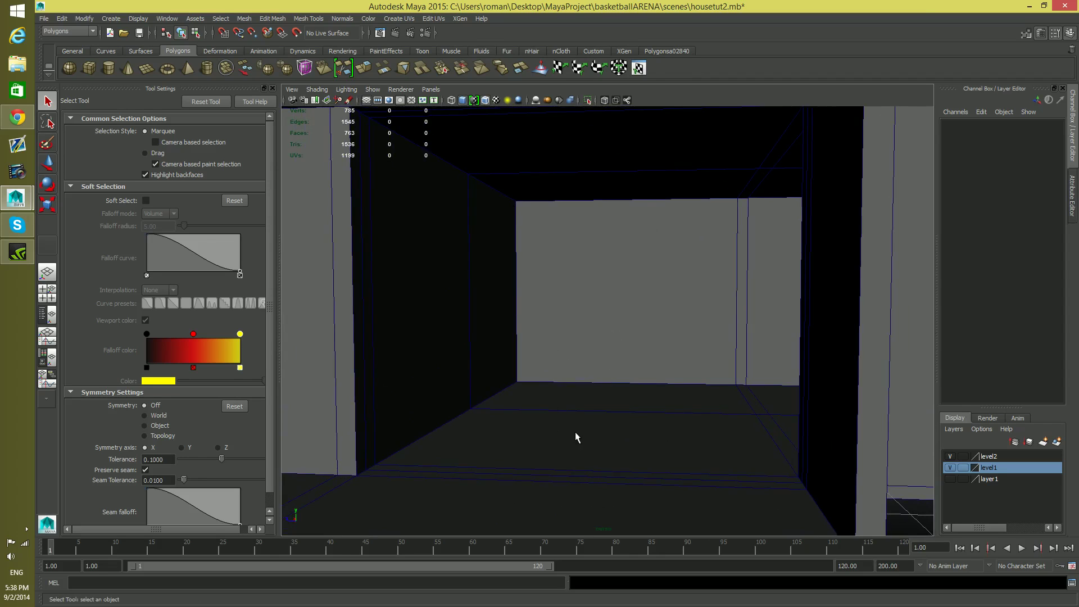
pyautogui.keyDown('alt'); pyautogui.moveTo(632, 422); pyautogui.dragTo(622, 427); pyautogui.keyUp('alt')
pyautogui.keyDown('alt'); pyautogui.moveTo(620, 331); pyautogui.dragTo(639, 330); pyautogui.keyUp('alt')
pyautogui.keyDown('alt'); pyautogui.moveTo(660, 315); pyautogui.dragTo(661, 326, button='middle'); pyautogui.keyUp('alt')
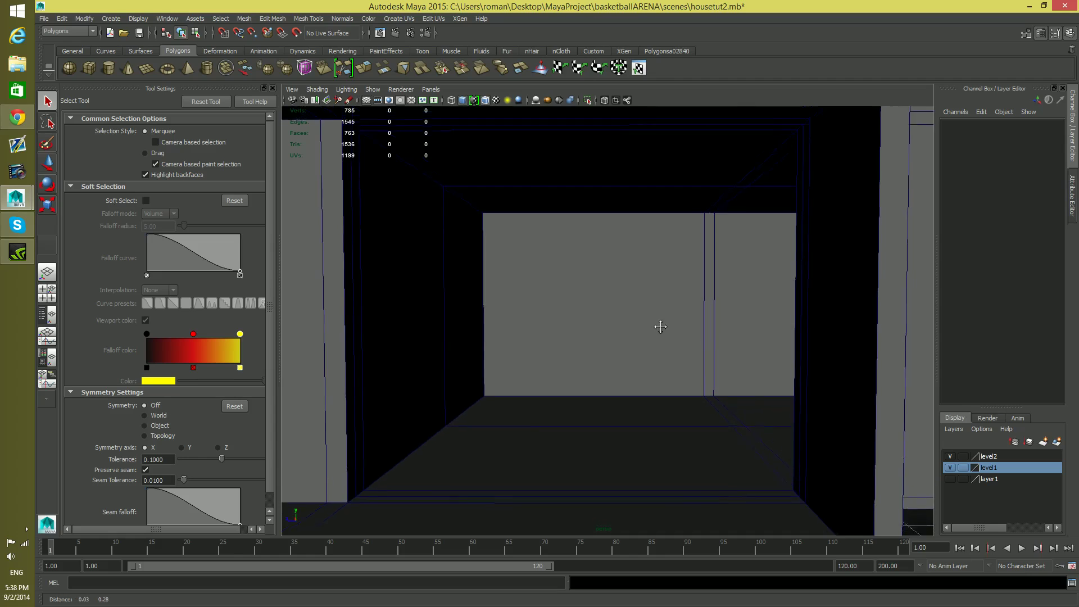
pyautogui.keyDown('alt'); pyautogui.moveTo(660, 327); pyautogui.dragTo(585, 329, button='right'); pyautogui.keyUp('alt')
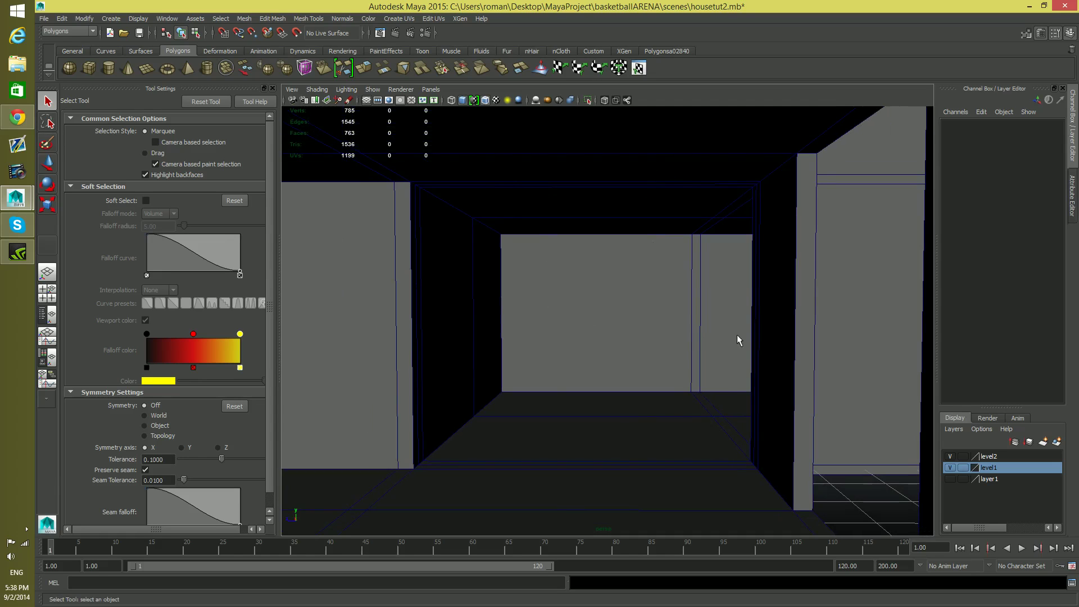
pyautogui.keyDown('alt'); pyautogui.moveTo(744, 346); pyautogui.dragTo(487, 371); pyautogui.keyUp('alt')
pyautogui.keyDown('alt'); pyautogui.moveTo(487, 371); pyautogui.dragTo(377, 340, button='middle'); pyautogui.keyUp('alt')
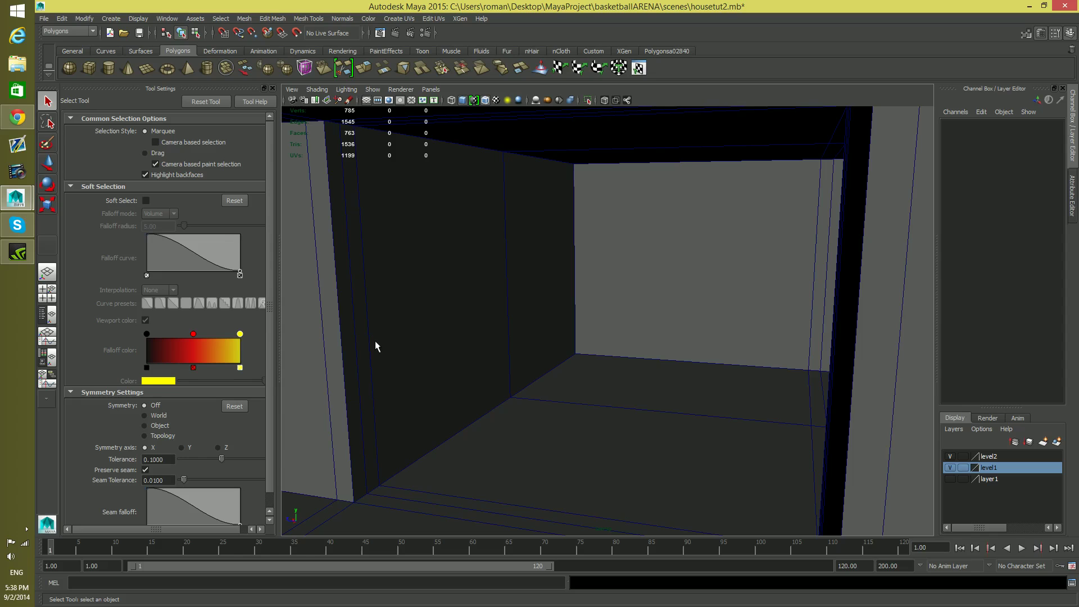
pyautogui.keyDown('alt'); pyautogui.moveTo(546, 363); pyautogui.dragTo(400, 339, button='right'); pyautogui.keyUp('alt')
pyautogui.keyDown('alt'); pyautogui.moveTo(795, 354); pyautogui.dragTo(659, 338); pyautogui.keyUp('alt')
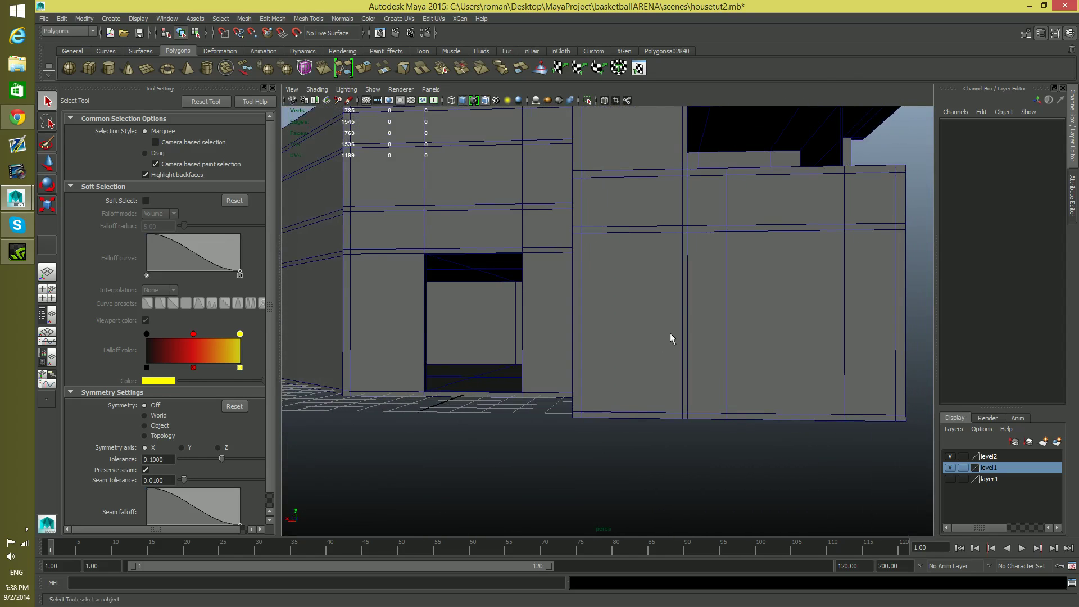
# Examine the front wall of the projecting block where the garage opening belongs, comparing the edges beside its two corners
pyautogui.keyDown('alt'); pyautogui.moveTo(659, 338); pyautogui.dragTo(632, 351, button='middle'); pyautogui.keyUp('alt')
pyautogui.keyDown('alt'); pyautogui.moveTo(632, 351); pyautogui.dragTo(635, 357); pyautogui.keyUp('alt')
pyautogui.keyDown('alt'); pyautogui.moveTo(636, 357); pyautogui.dragTo(617, 340, button='right'); pyautogui.keyUp('alt')
pyautogui.keyDown('alt'); pyautogui.moveTo(616, 339); pyautogui.dragTo(600, 356, button='middle'); pyautogui.keyUp('alt')
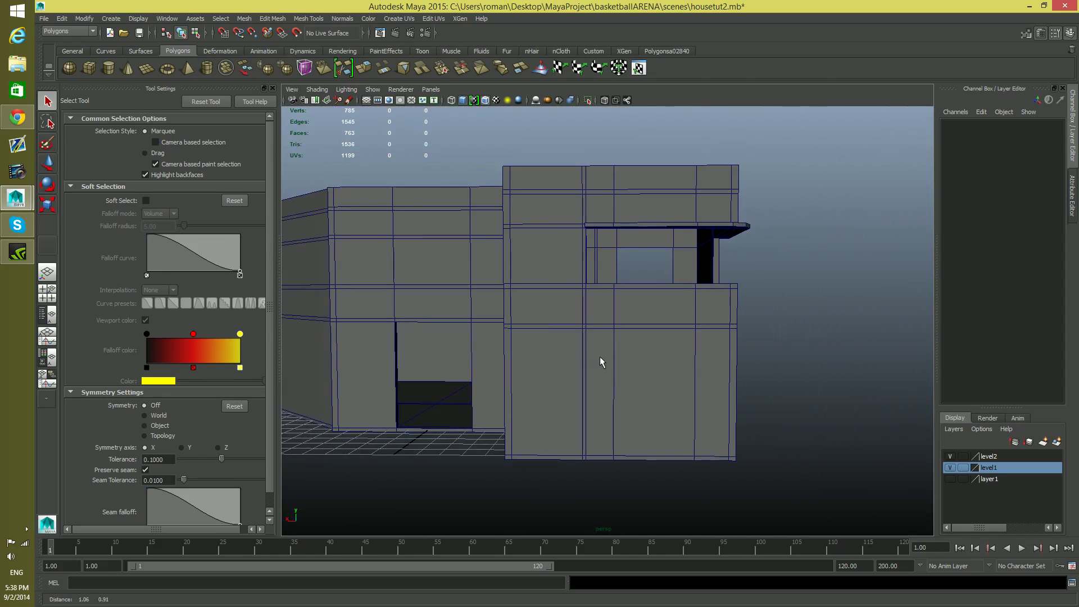
pyautogui.keyDown('alt'); pyautogui.moveTo(600, 358); pyautogui.dragTo(602, 358); pyautogui.keyUp('alt')
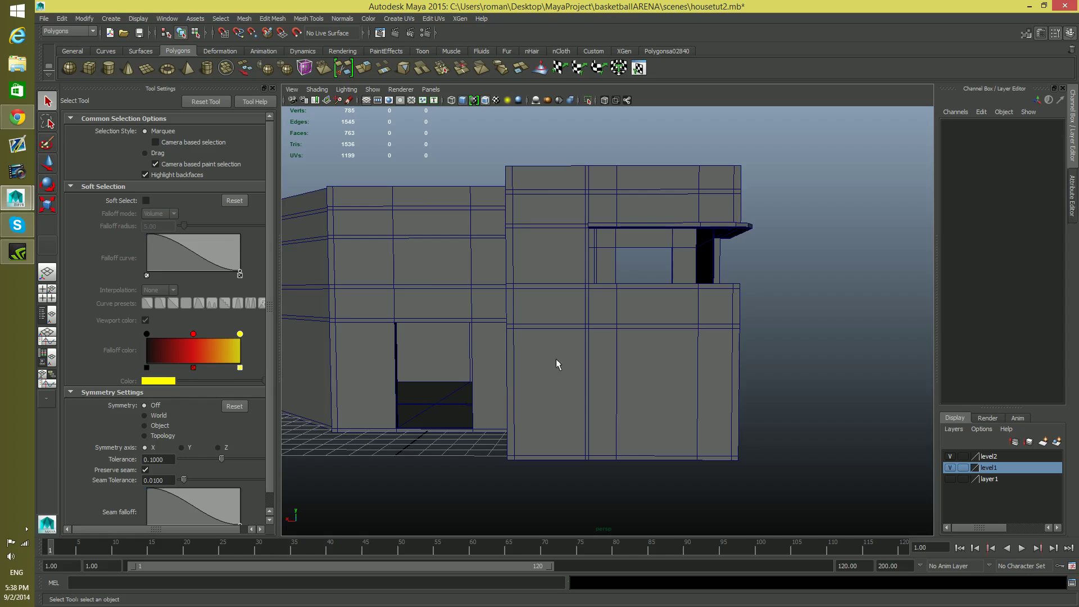
pyautogui.keyDown('alt'); pyautogui.moveTo(582, 379); pyautogui.dragTo(559, 379); pyautogui.keyUp('alt')
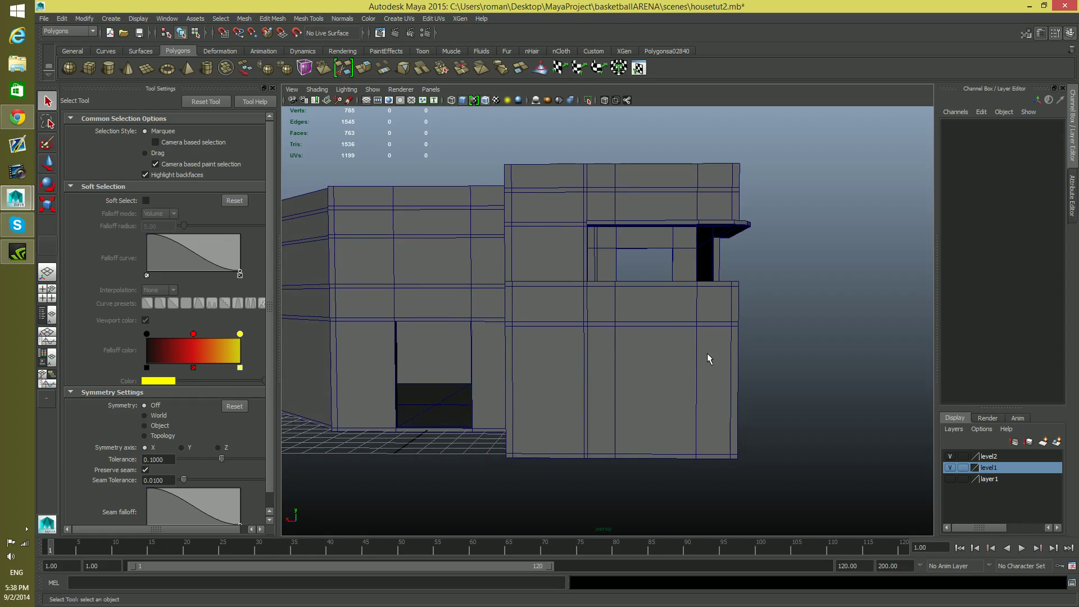
pyautogui.keyDown('alt'); pyautogui.moveTo(593, 395); pyautogui.dragTo(597, 394); pyautogui.keyUp('alt')
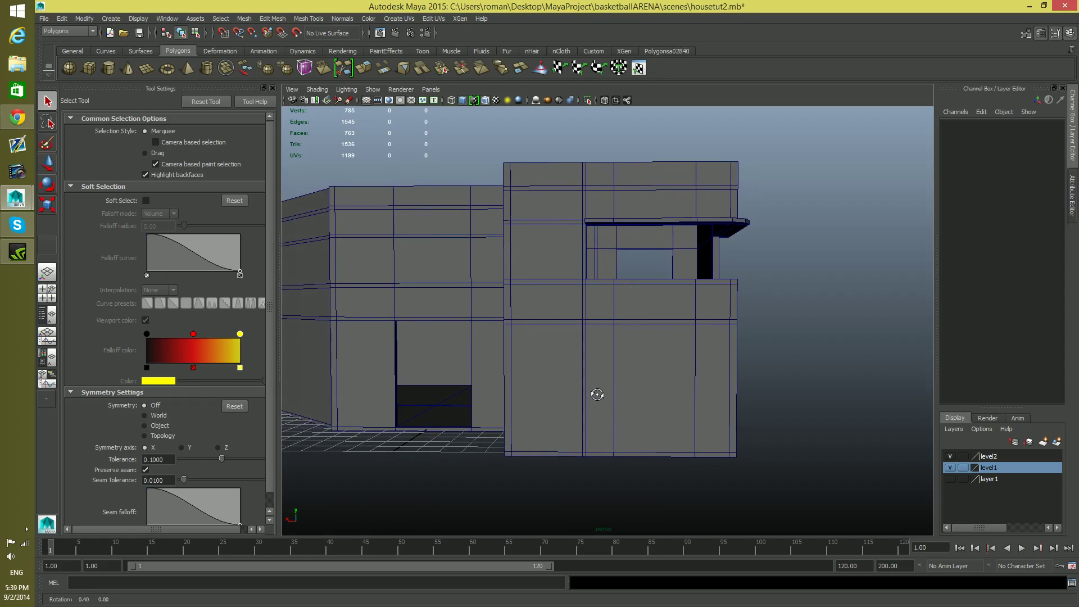
pyautogui.moveTo(627, 351)
pyautogui.mouseDown(button='right')
pyautogui.moveTo(626, 390)
pyautogui.moveTo(627, 356)
pyautogui.mouseUp(button='right')
pyautogui.keyDown('alt'); pyautogui.moveTo(507, 359); pyautogui.dragTo(549, 371); pyautogui.keyUp('alt')
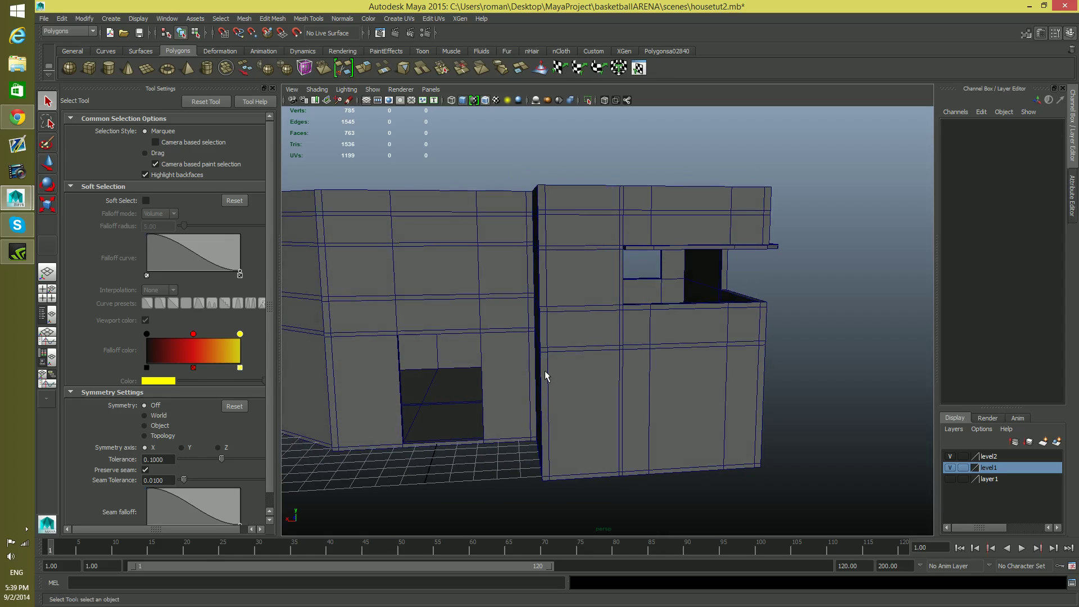
pyautogui.keyDown('alt'); pyautogui.moveTo(754, 387); pyautogui.dragTo(723, 359); pyautogui.keyUp('alt')
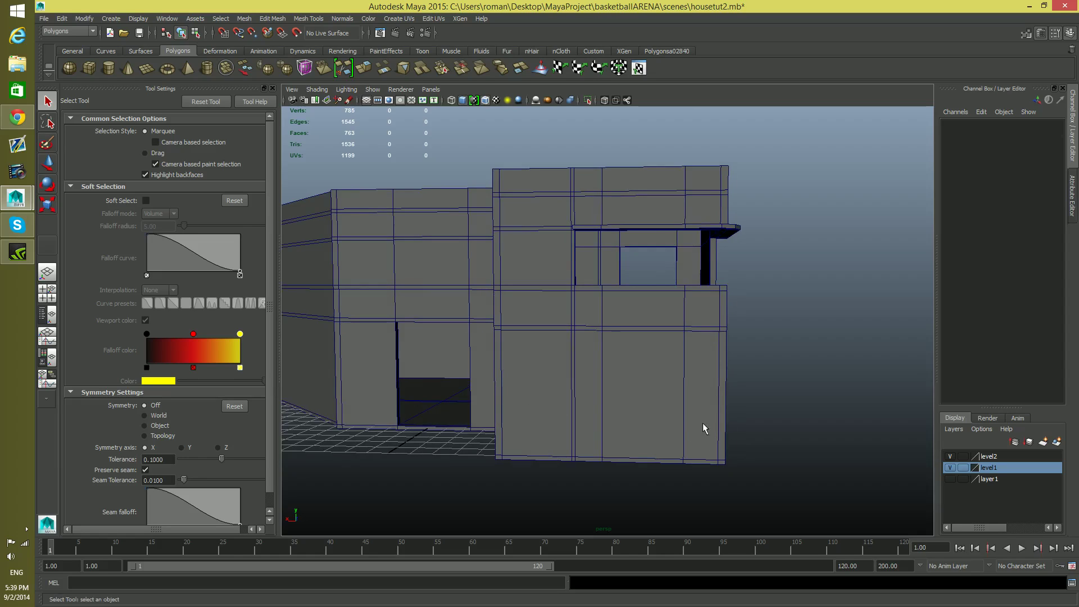
pyautogui.moveTo(697, 386); pyautogui.dragTo(726, 373, button='right')
pyautogui.click(726, 373)
pyautogui.keyDown('shift'); pyautogui.click(501, 380); pyautogui.keyUp('shift')
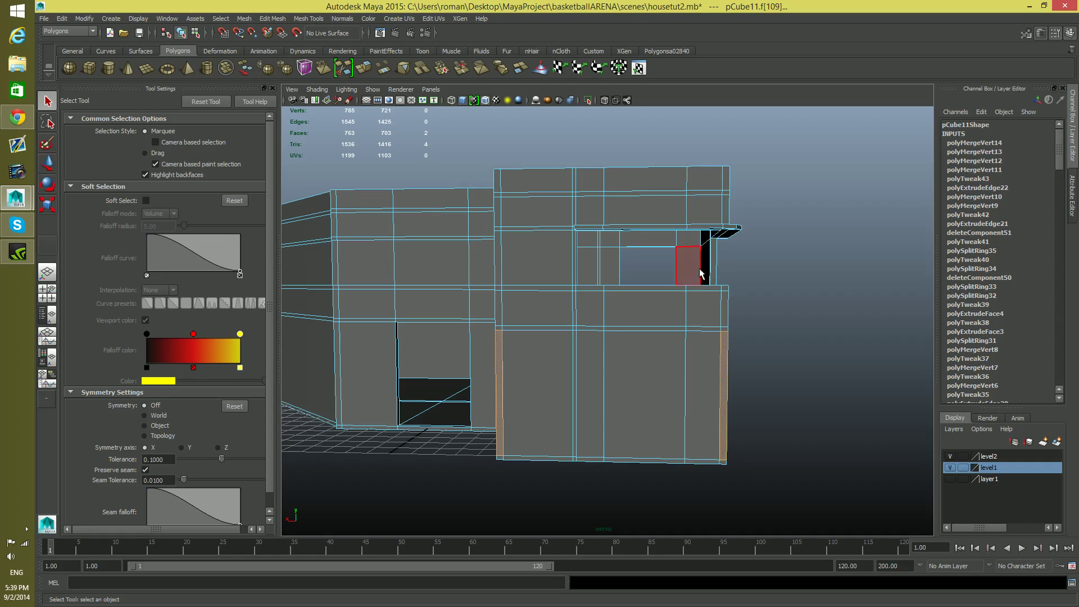
pyautogui.press('F8')
# Insert a vertical edge loop on the projecting block, just inside the front wall corner nearest the main entrance
pyautogui.keyDown('shift'); pyautogui.moveTo(703, 342); pyautogui.dragTo(647, 360, button='right'); pyautogui.keyUp('shift')
pyautogui.keyDown('alt'); pyautogui.moveTo(612, 401); pyautogui.dragTo(629, 409); pyautogui.keyUp('alt')
pyautogui.moveTo(543, 466); pyautogui.dragTo(530, 467)
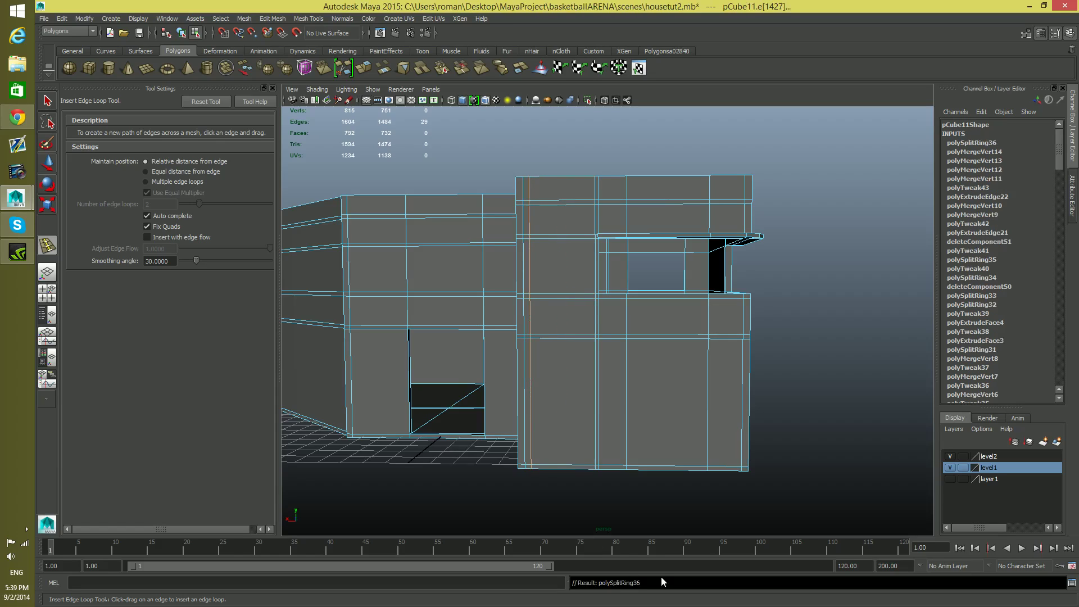
# Insert a matching vertical edge loop just inside the front wall's outer corner, below the balcony, and return to object selection
pyautogui.moveTo(736, 468); pyautogui.dragTo(739, 470)
pyautogui.hotkey('ctrl', 'z')
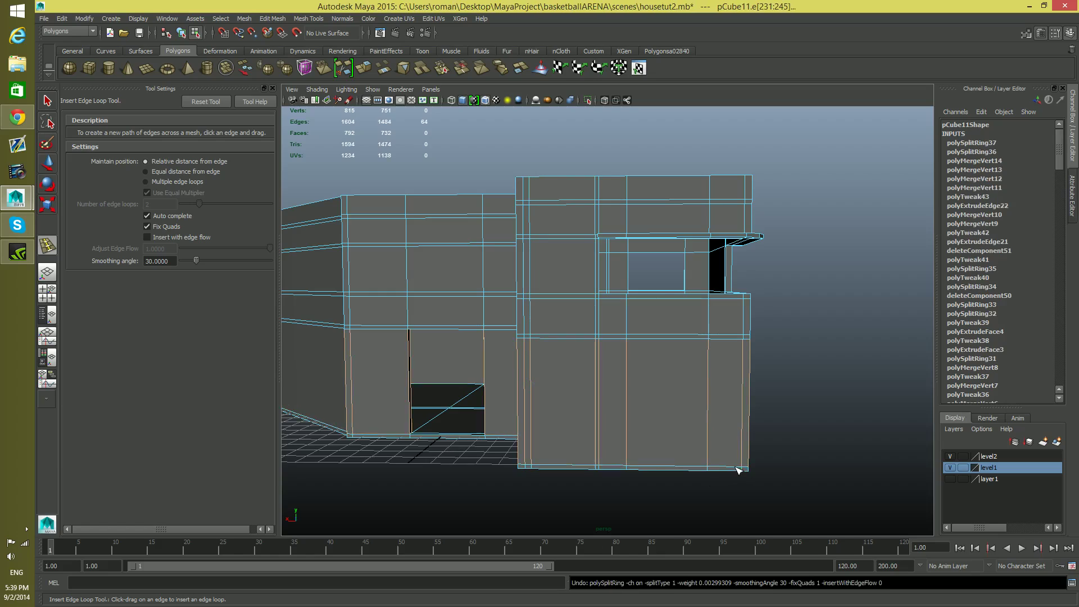
pyautogui.moveTo(733, 467); pyautogui.dragTo(738, 471)
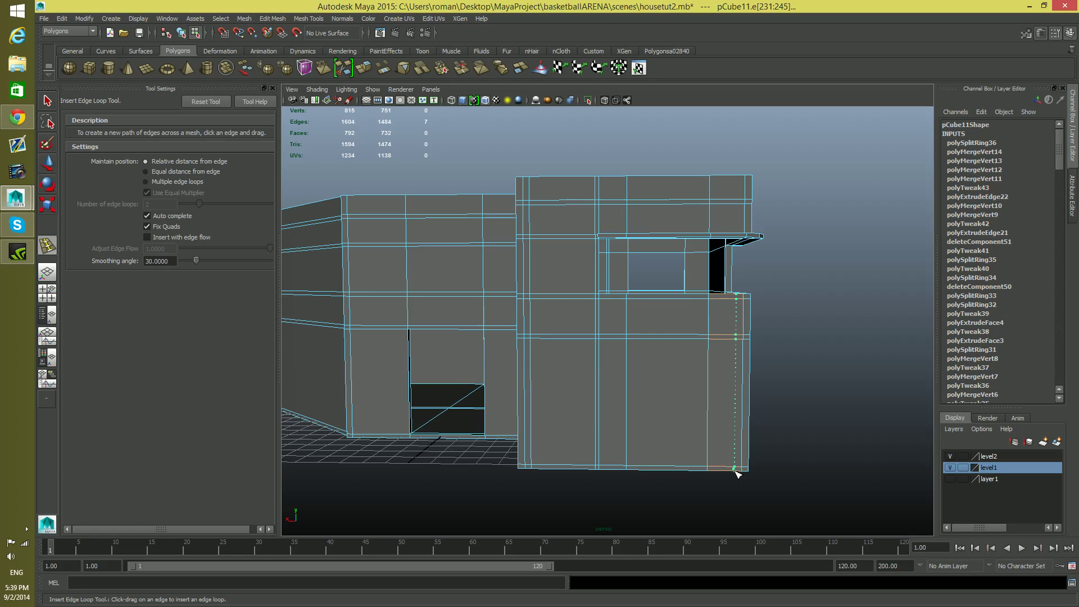
pyautogui.moveTo(736, 471); pyautogui.dragTo(734, 470)
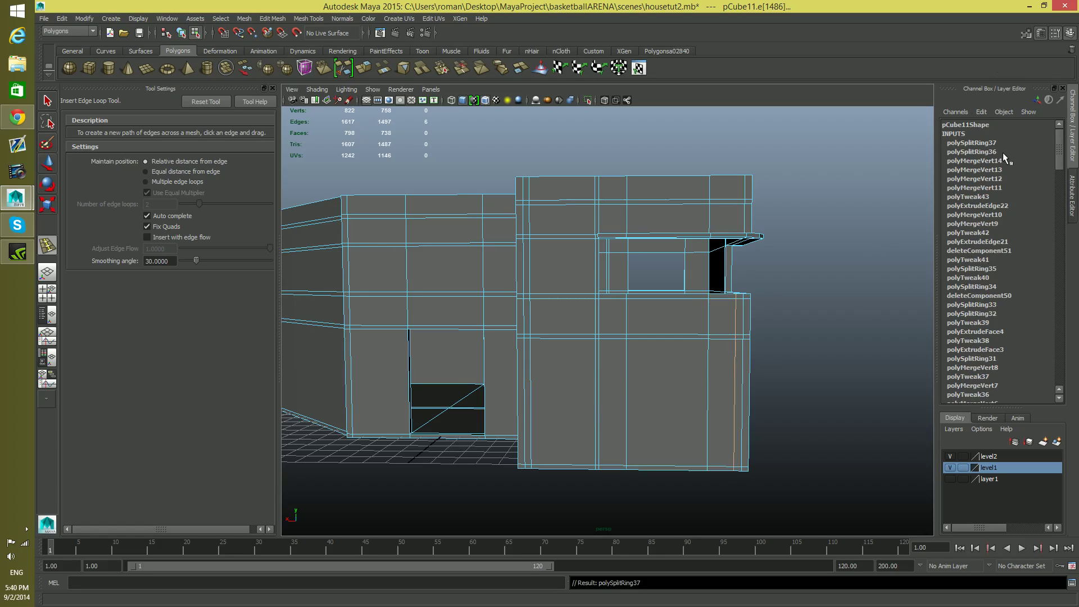
pyautogui.press('F8')
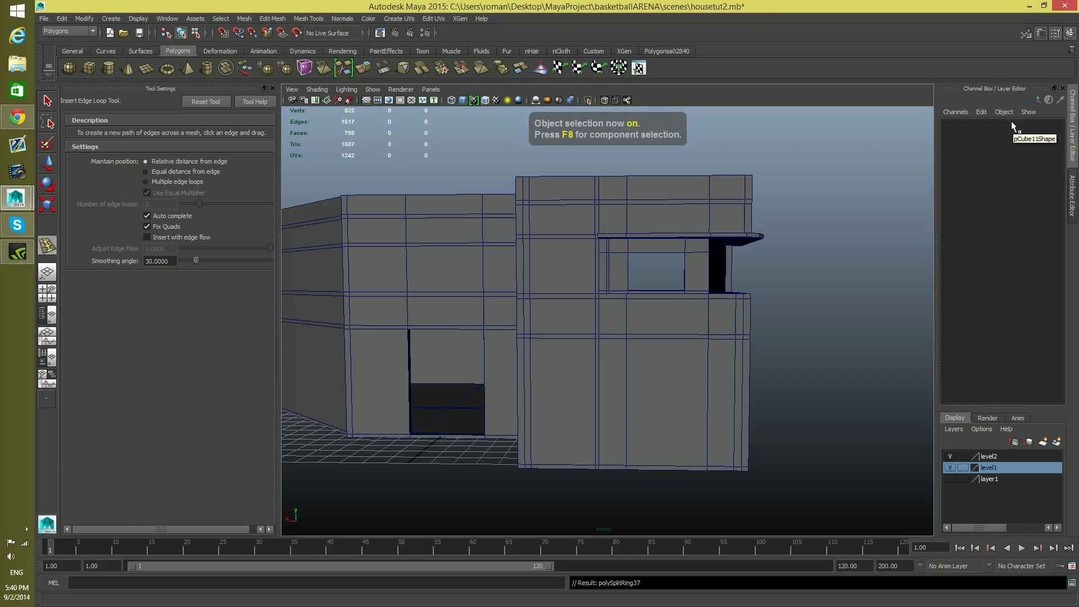
pyautogui.click(47, 100)
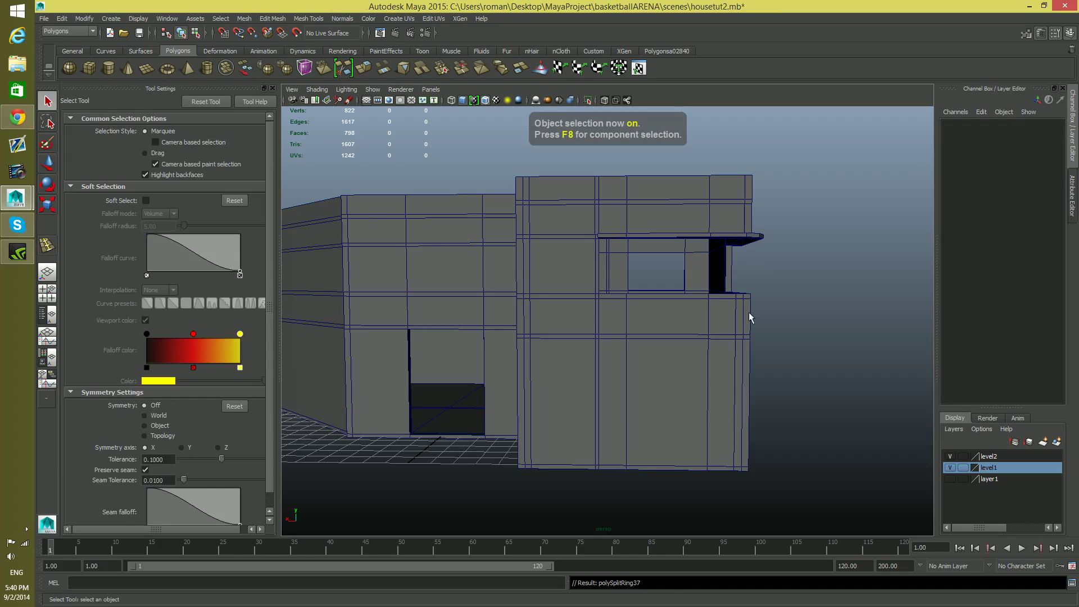
# Select the building and compare the weight settings of its two newest edge loops, polySplitRing36 and polySplitRing37
pyautogui.click(677, 260)
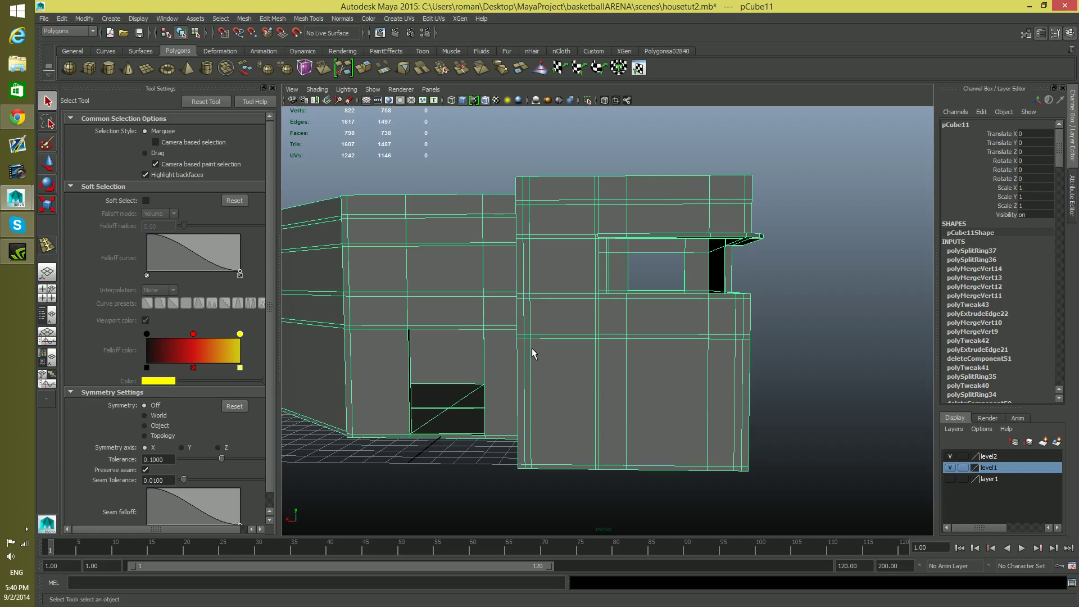
pyautogui.click(981, 260)
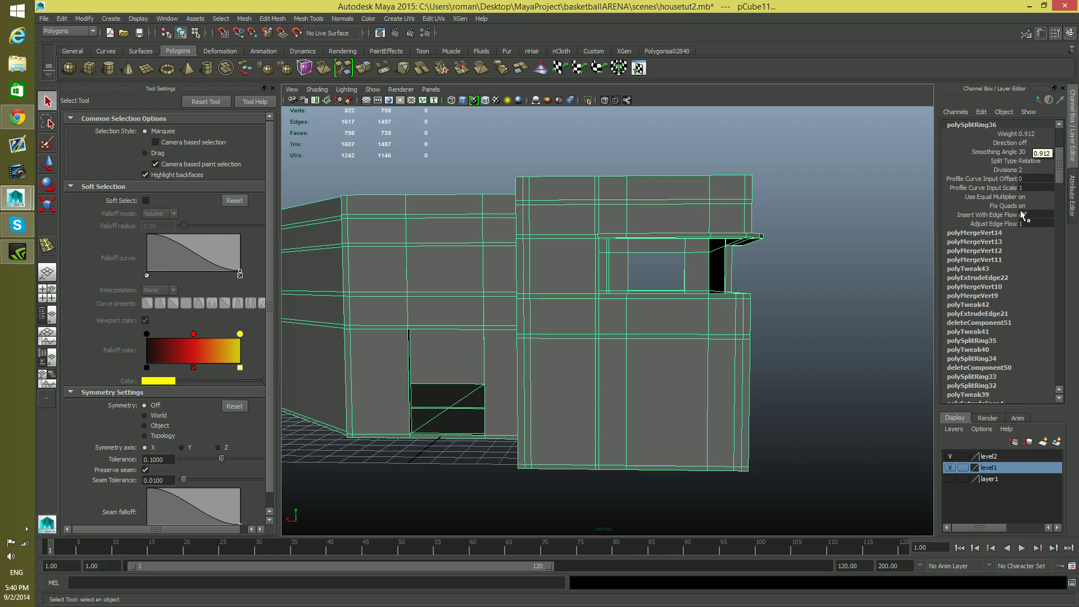
pyautogui.scroll(2, 1029, 222)
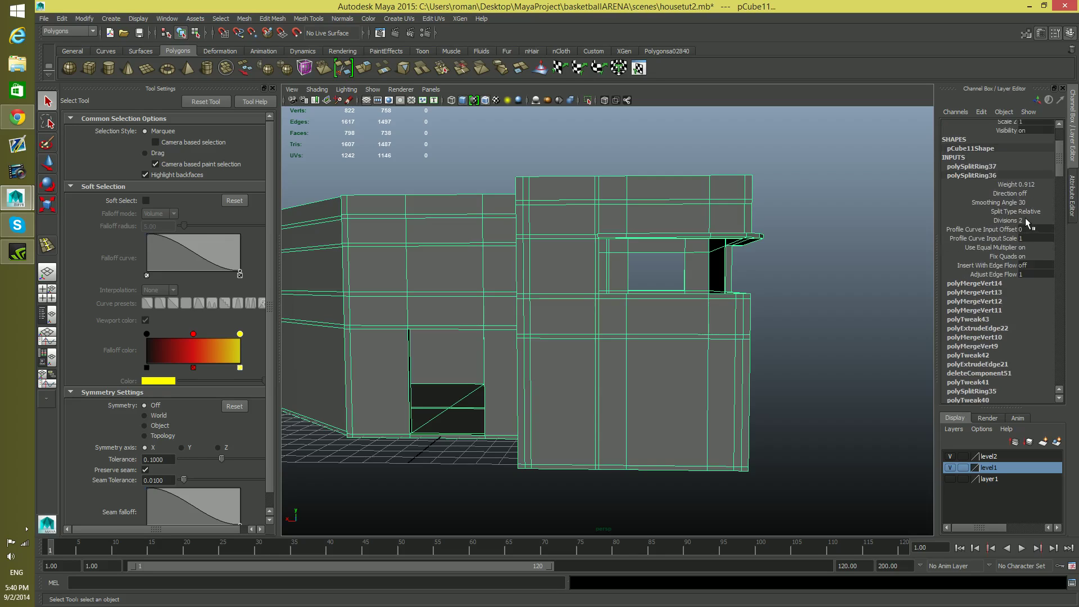
pyautogui.click(990, 166)
pyautogui.scroll(-1, 1031, 272)
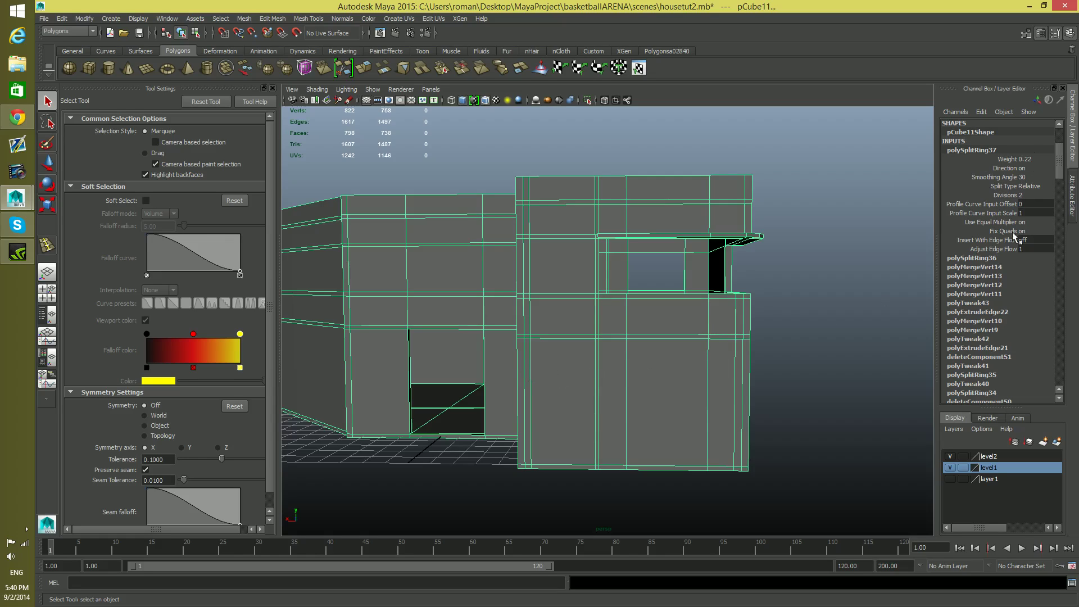
pyautogui.click(982, 258)
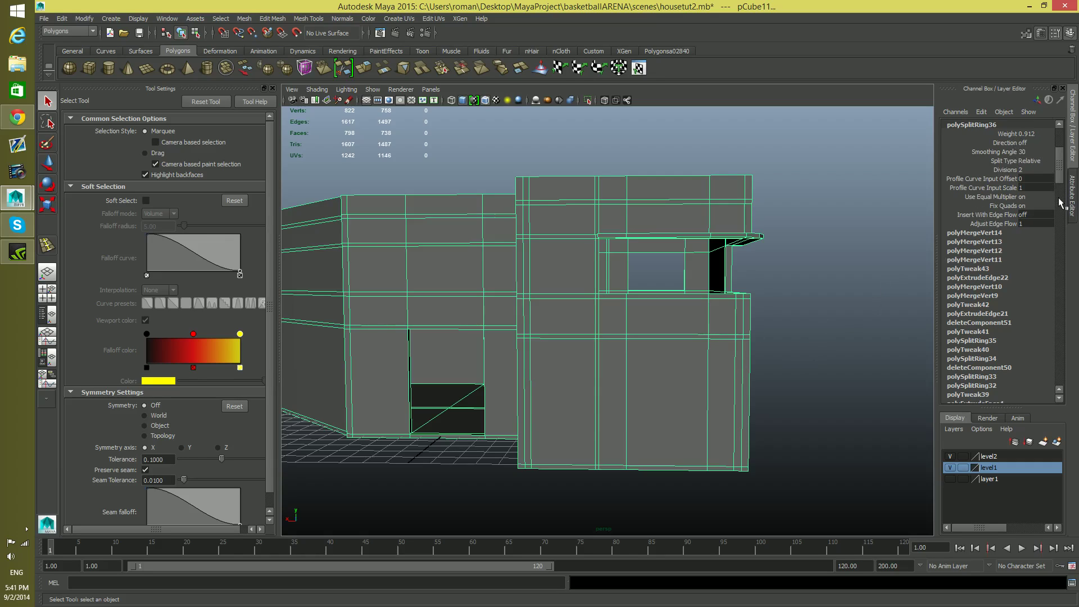
pyautogui.scroll(1, 1059, 199)
pyautogui.click(990, 139)
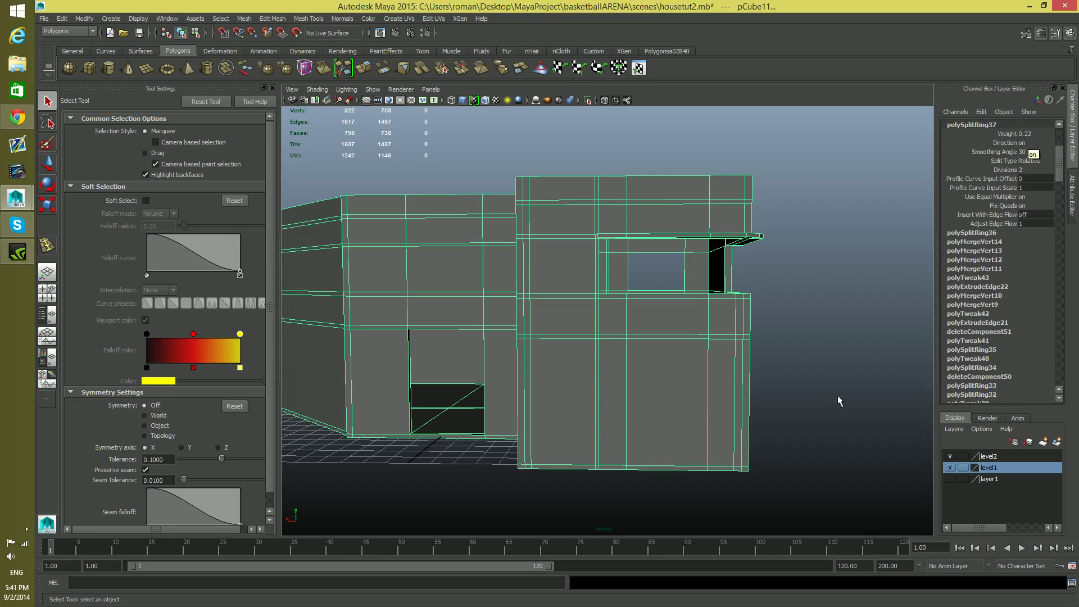
# Try weights of 0.12 and 0.82 for the polySplitRing37 edge loop at the projecting block's outer corner
pyautogui.scroll(4, 841, 387)
pyautogui.keyDown('alt'); pyautogui.moveTo(818, 410); pyautogui.dragTo(793, 367); pyautogui.keyUp('alt')
pyautogui.keyDown('alt'); pyautogui.moveTo(794, 367); pyautogui.dragTo(776, 388, button='middle'); pyautogui.keyUp('alt')
pyautogui.click(1027, 134)
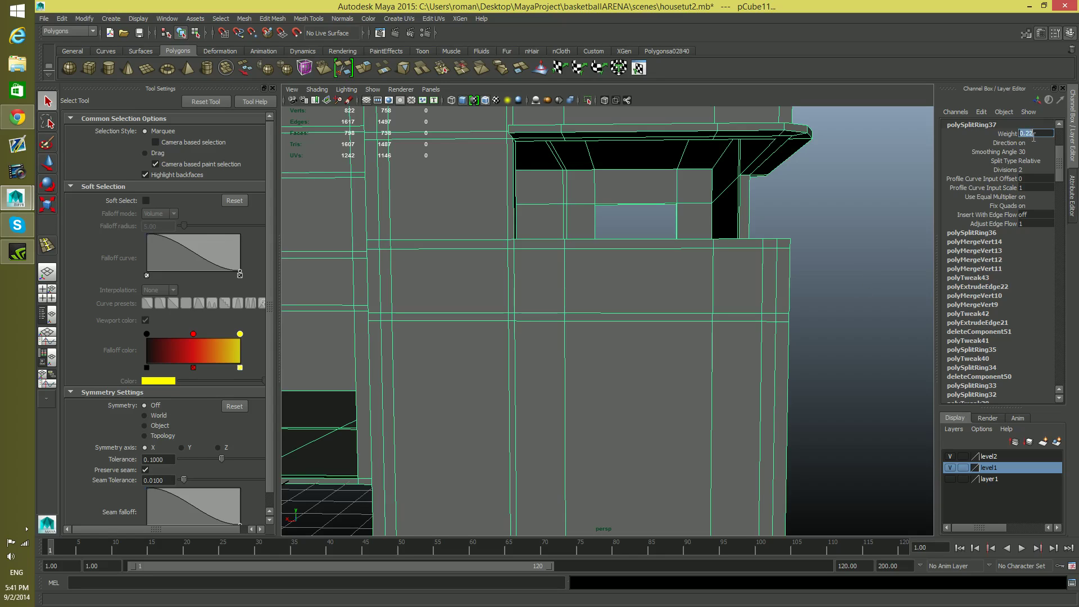
pyautogui.click(1023, 134)
pyautogui.click(1033, 133)
pyautogui.write('12')
pyautogui.press('Return')
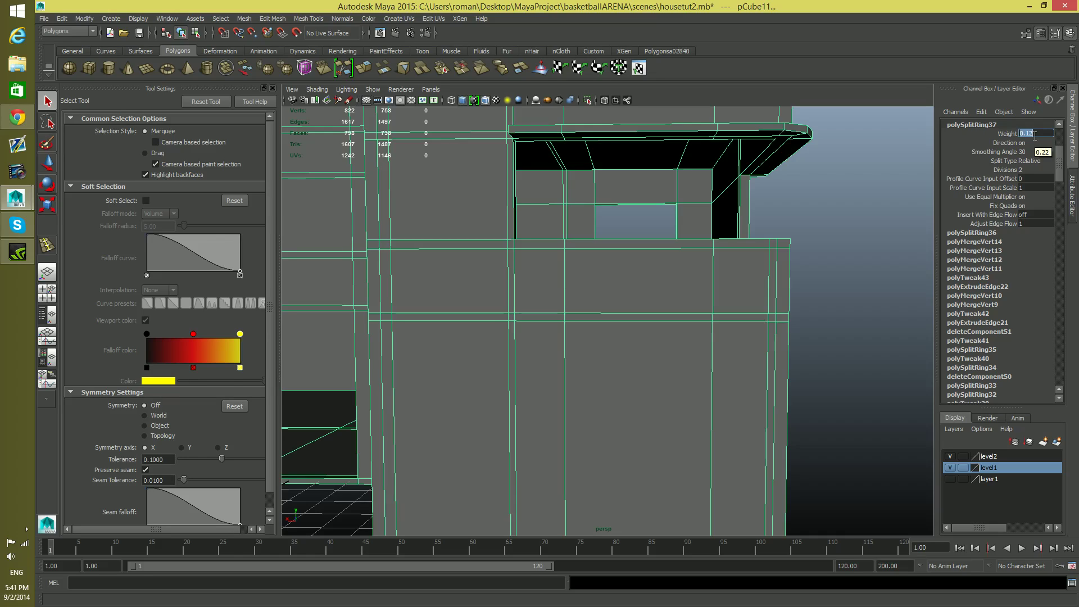
pyautogui.click(1029, 134)
pyautogui.press('Return')
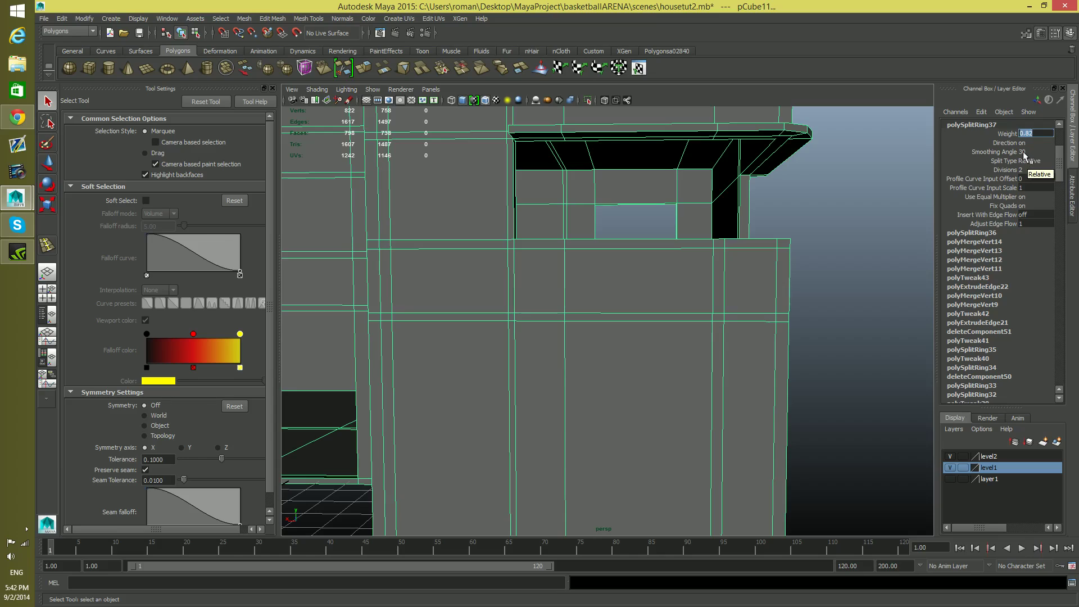
# Undo both weight changes on the outer corner's edge loop
pyautogui.scroll(1, 1040, 195)
pyautogui.doubleClick(986, 149)
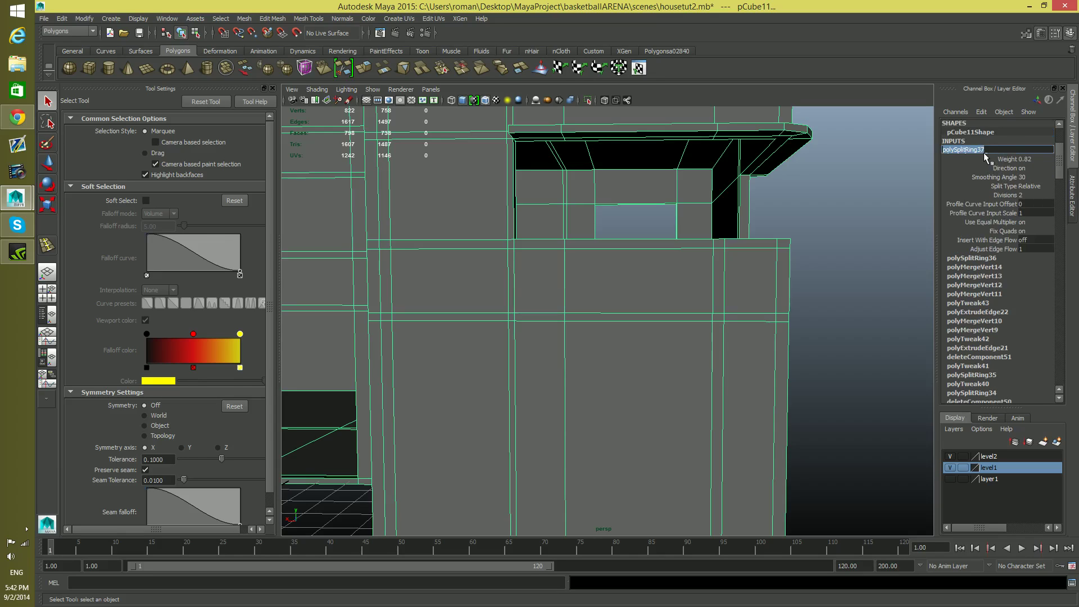
pyautogui.press('Escape')
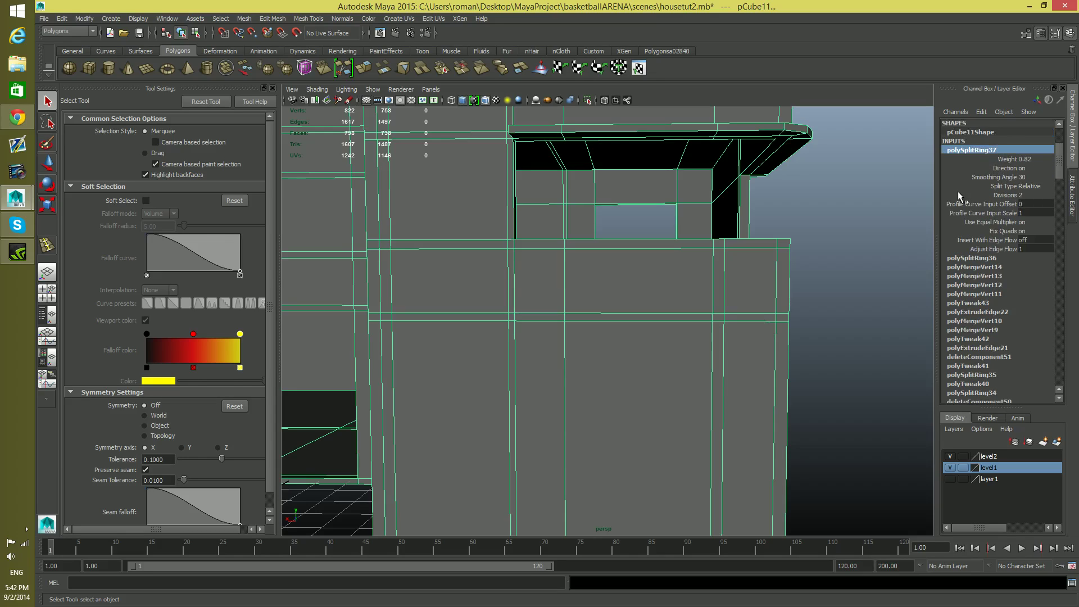
pyautogui.hotkey('ctrl', 'z')
pyautogui.hotkey('ctrl', 'z')
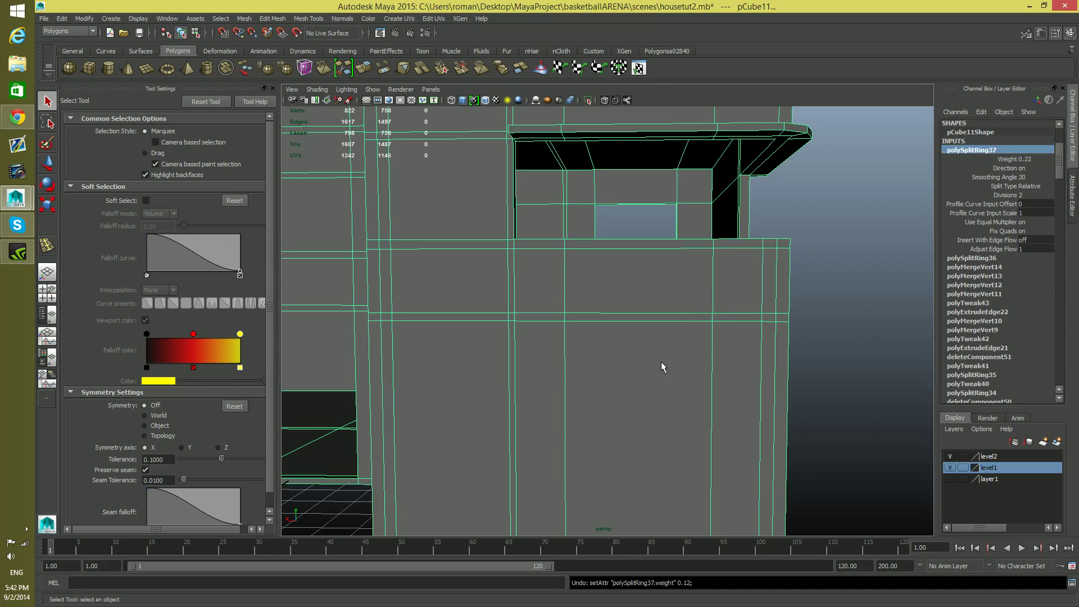
# Duplicate the narrow face between the two vertical edge loops at the front wall's inner corner, below the balcony, as a separate piece
pyautogui.moveTo(414, 316); pyautogui.dragTo(413, 333, button='right')
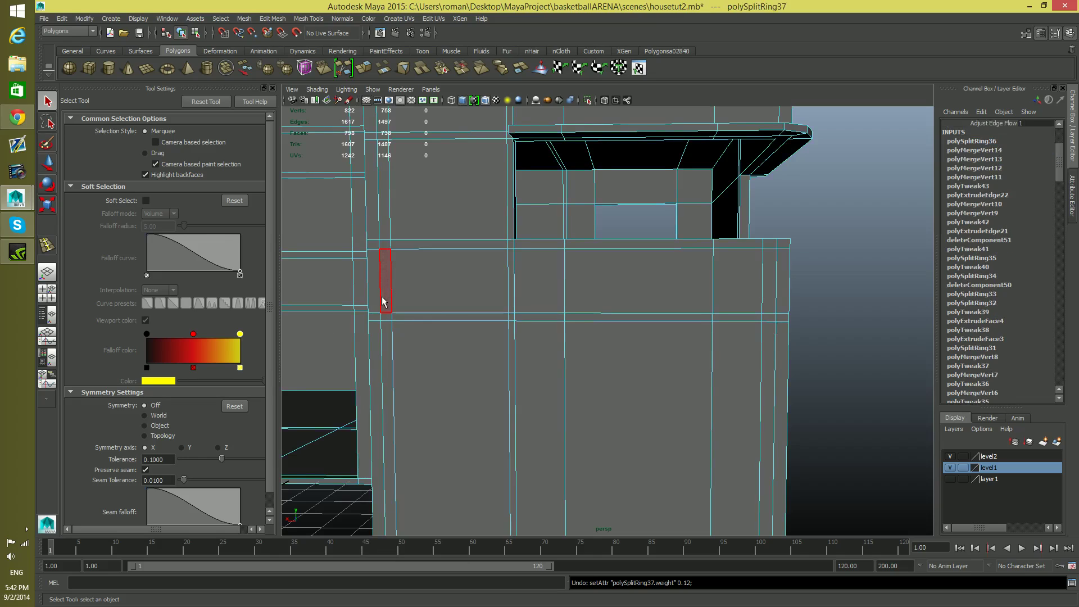
pyautogui.click(382, 298)
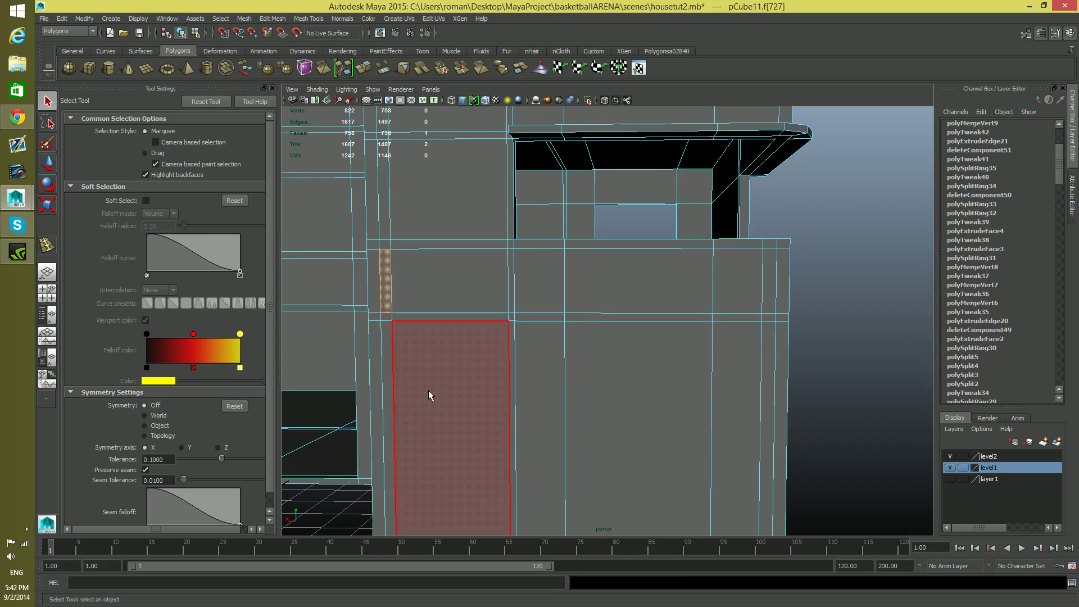
pyautogui.click(245, 20)
pyautogui.moveTo(266, 19)
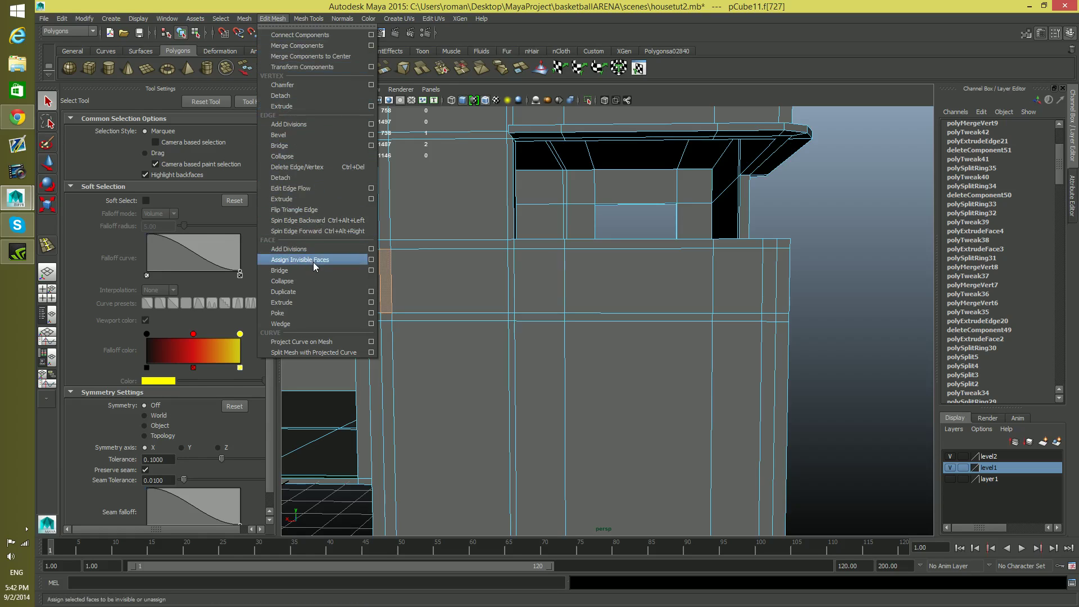
pyautogui.click(310, 289)
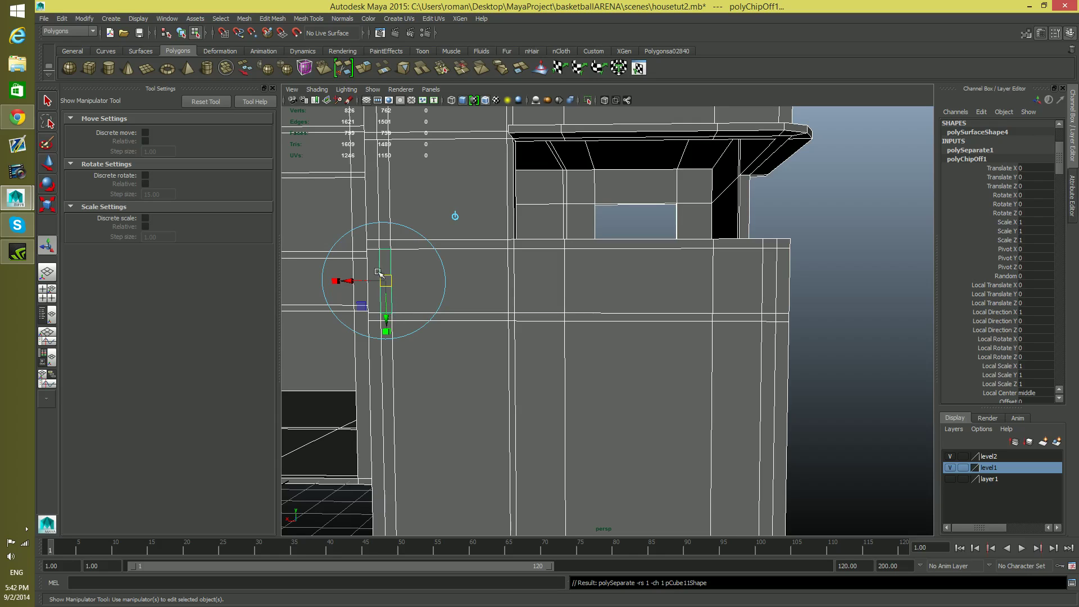
# Return to object selection, select the duplicated face strip and center its pivot
pyautogui.press('F8')
pyautogui.press('F8')
pyautogui.press('F8')
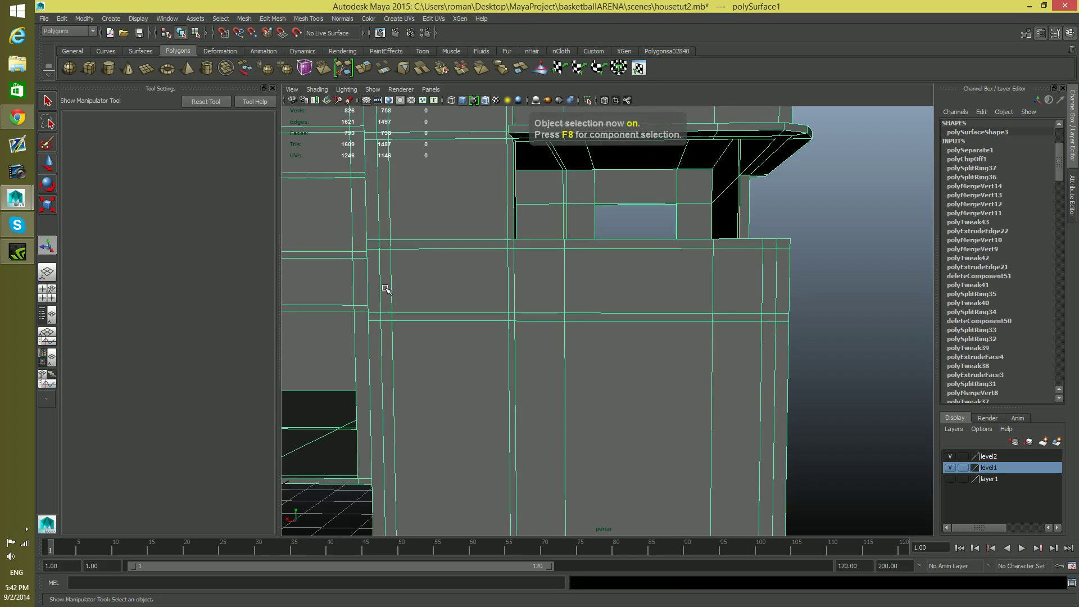
pyautogui.click(390, 298)
pyautogui.moveTo(537, 365); pyautogui.dragTo(449, 388)
pyautogui.press('w')
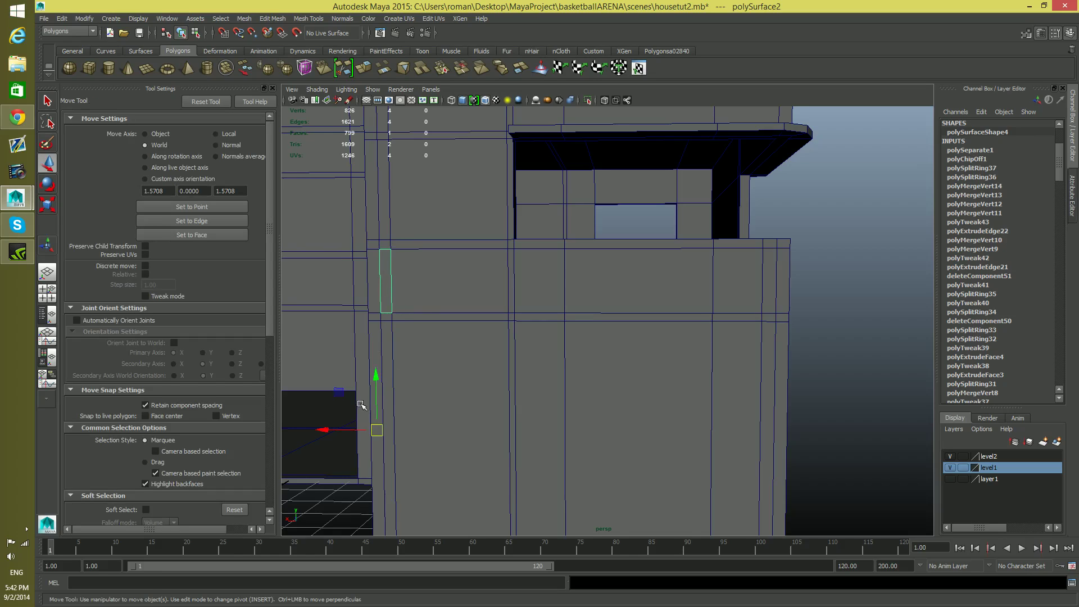
pyautogui.click(84, 20)
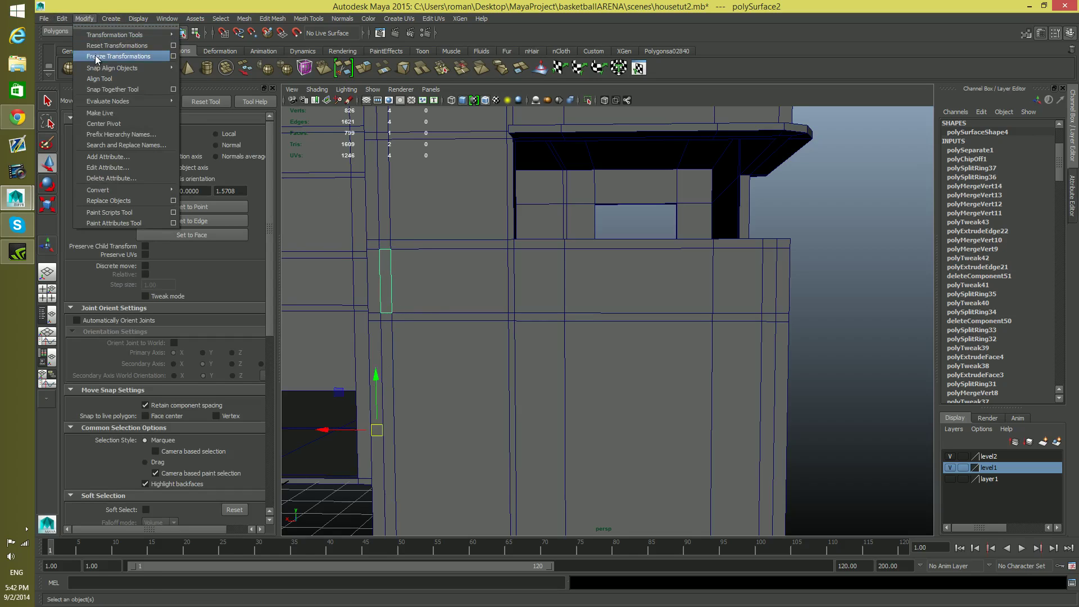
pyautogui.click(136, 124)
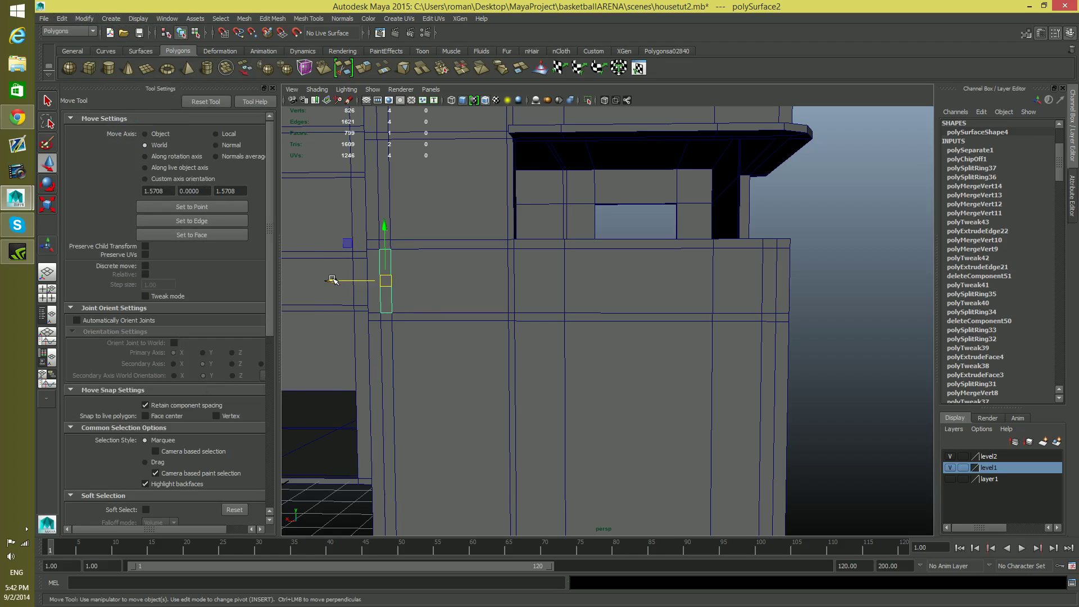
# Move the duplicated strip horizontally along the front wall to just beyond the outer corner
pyautogui.moveTo(332, 281); pyautogui.dragTo(749, 309)
pyautogui.keyDown('alt'); pyautogui.moveTo(750, 308); pyautogui.dragTo(583, 315); pyautogui.keyUp('alt')
pyautogui.keyDown('alt'); pyautogui.moveTo(583, 315); pyautogui.dragTo(631, 330, button='right'); pyautogui.keyUp('alt')
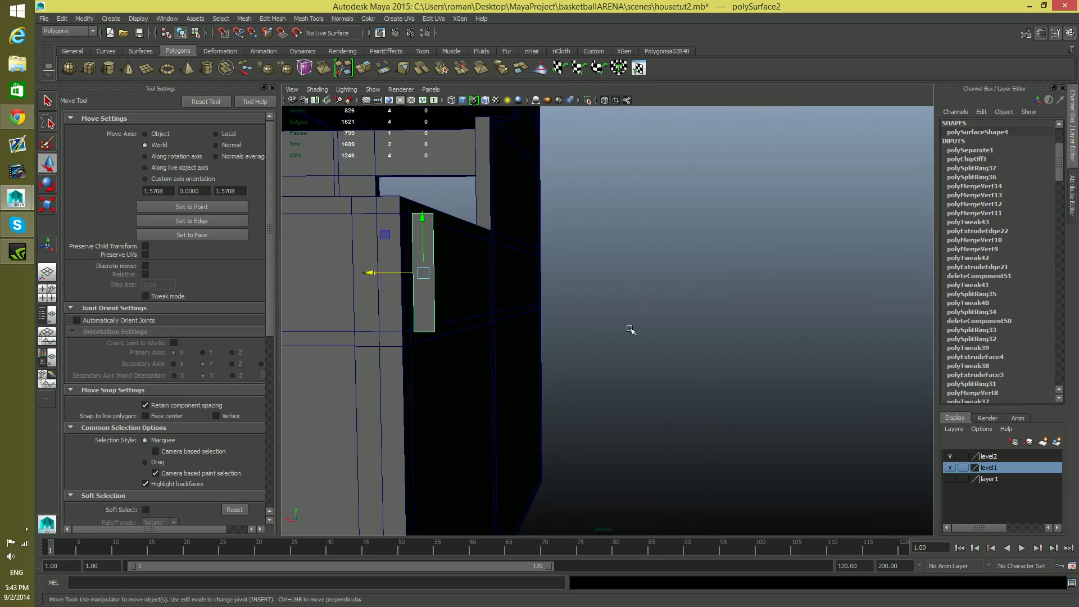
pyautogui.keyDown('alt'); pyautogui.moveTo(631, 330); pyautogui.dragTo(708, 330); pyautogui.keyUp('alt')
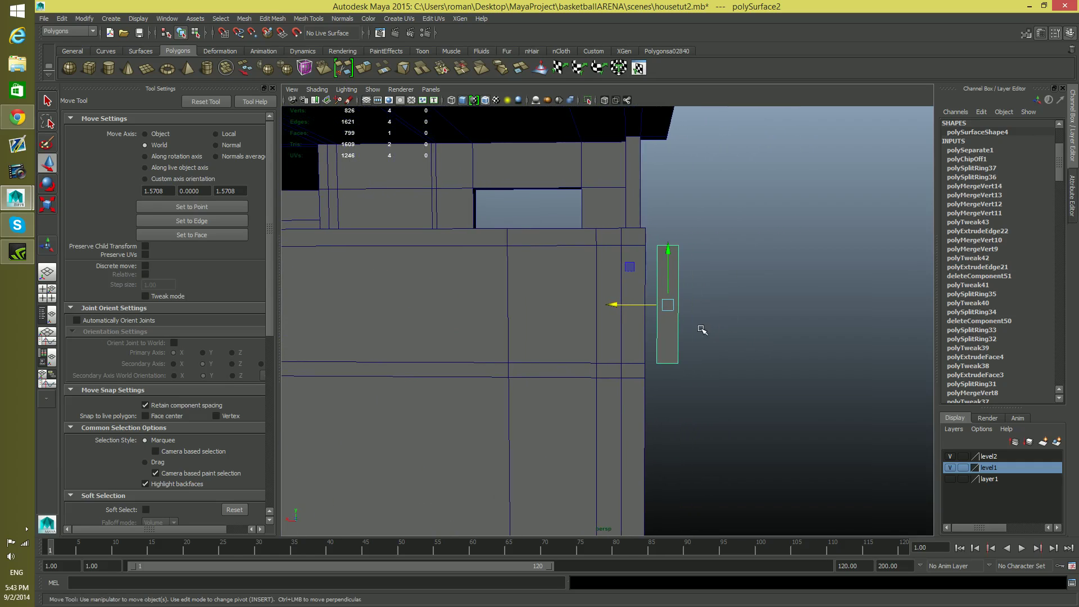
# Snap the strip's pivot to its lower outer corner and snap the strip against the outermost vertical edge loop of the front wall
pyautogui.press('v')
pyautogui.moveTo(668, 305); pyautogui.dragTo(677, 363)
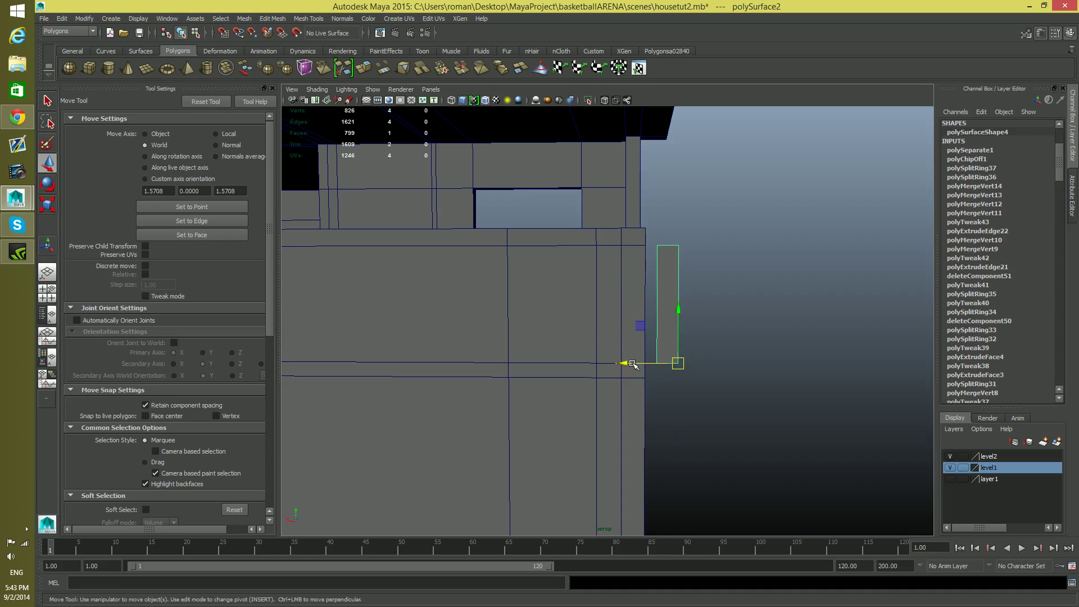
pyautogui.keyDown('alt'); pyautogui.moveTo(622, 363); pyautogui.dragTo(644, 335, button='middle'); pyautogui.keyUp('alt')
pyautogui.press('v')
pyautogui.moveTo(689, 333); pyautogui.dragTo(634, 335)
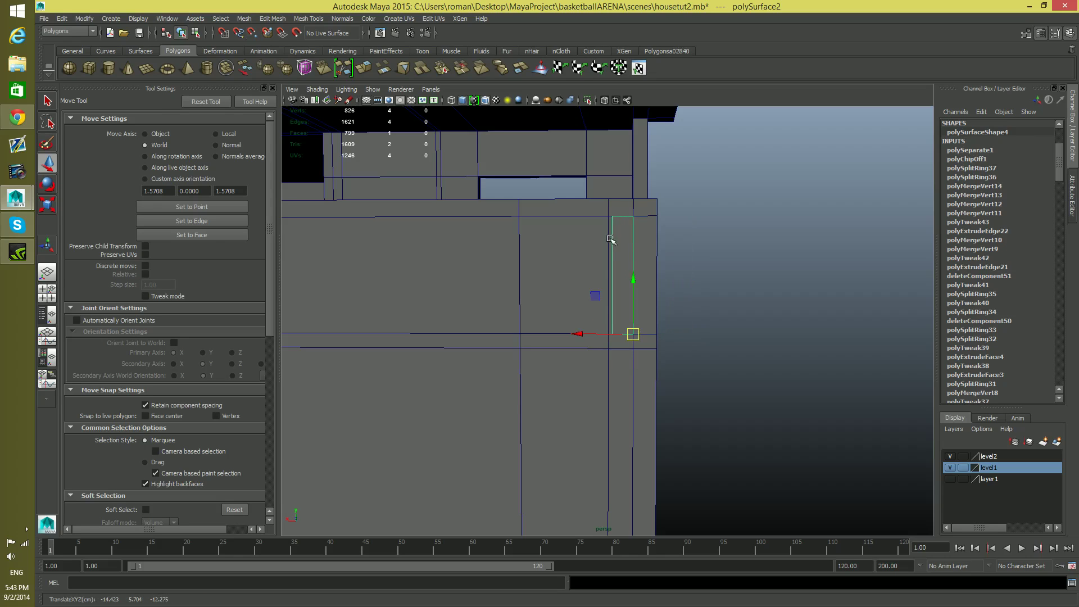
# Snap the front wall's second vertical edge loop from the outer corner to the strip's inner edge, and return to object selection
pyautogui.keyDown('alt'); pyautogui.moveTo(620, 248); pyautogui.dragTo(622, 254); pyautogui.keyUp('alt')
pyautogui.moveTo(625, 304); pyautogui.dragTo(617, 273, button='right')
pyautogui.click(612, 313)
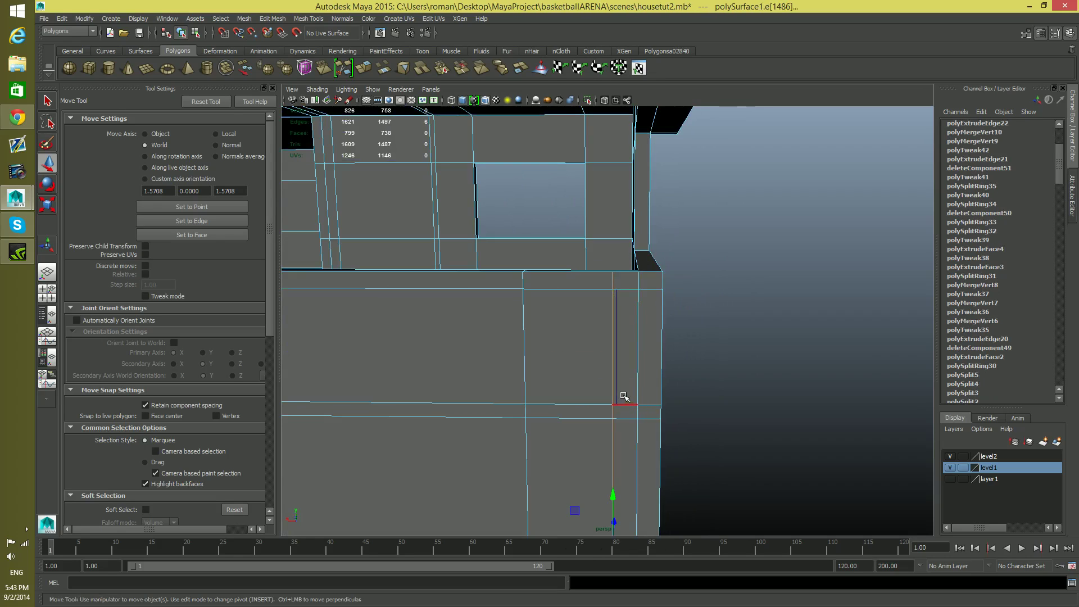
pyautogui.keyDown('alt'); pyautogui.moveTo(621, 393); pyautogui.dragTo(617, 371, button='middle'); pyautogui.keyUp('alt')
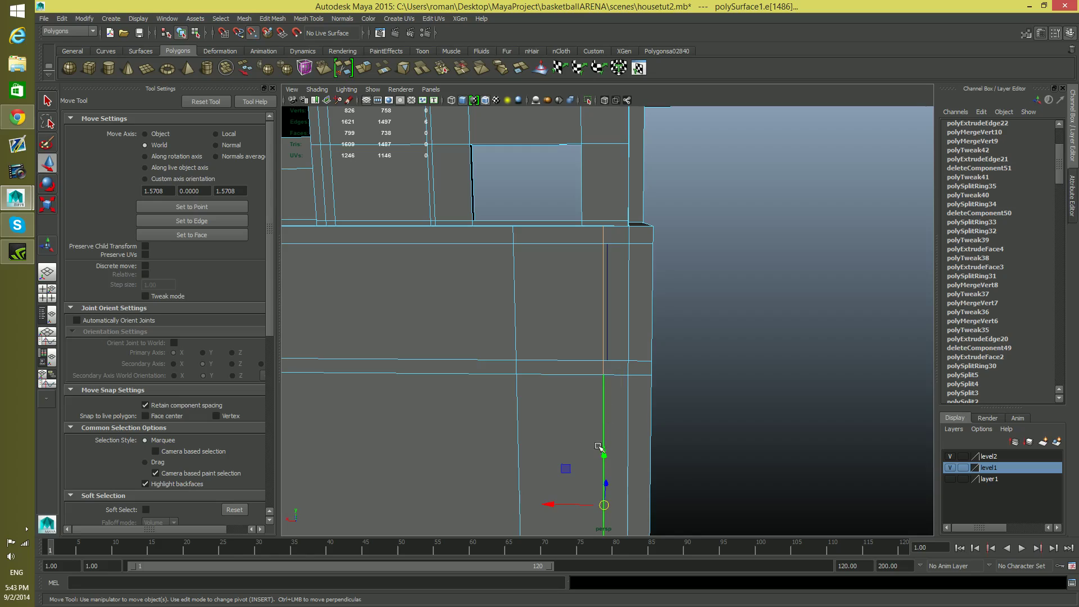
pyautogui.moveTo(551, 506)
pyautogui.mouseDown()
pyautogui.moveTo(521, 506)
pyautogui.moveTo(555, 506)
pyautogui.mouseUp()
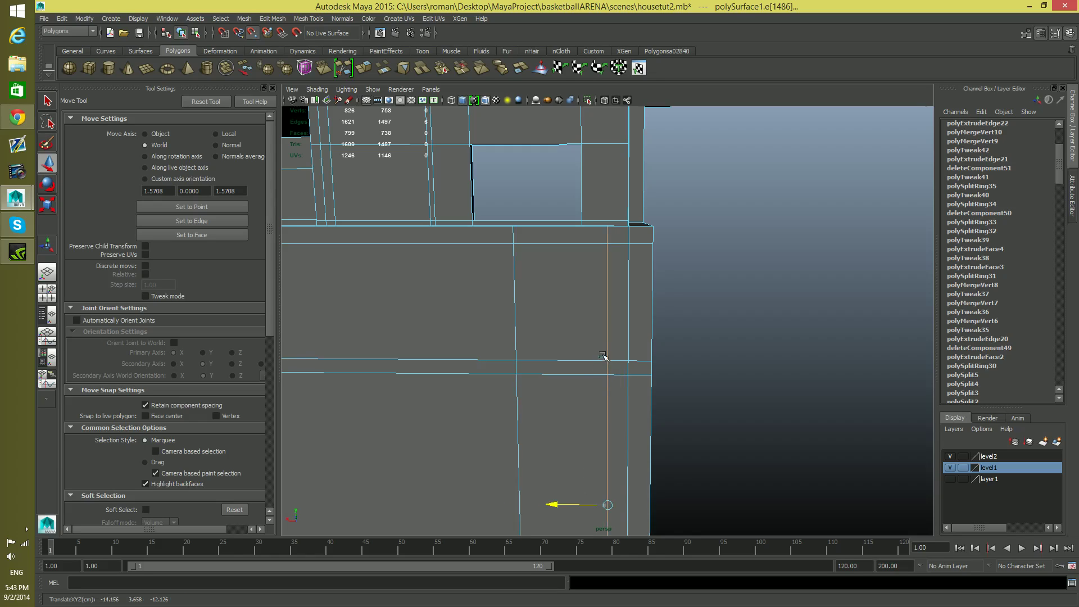
pyautogui.moveTo(607, 341); pyautogui.dragTo(609, 344)
pyautogui.press('F8')
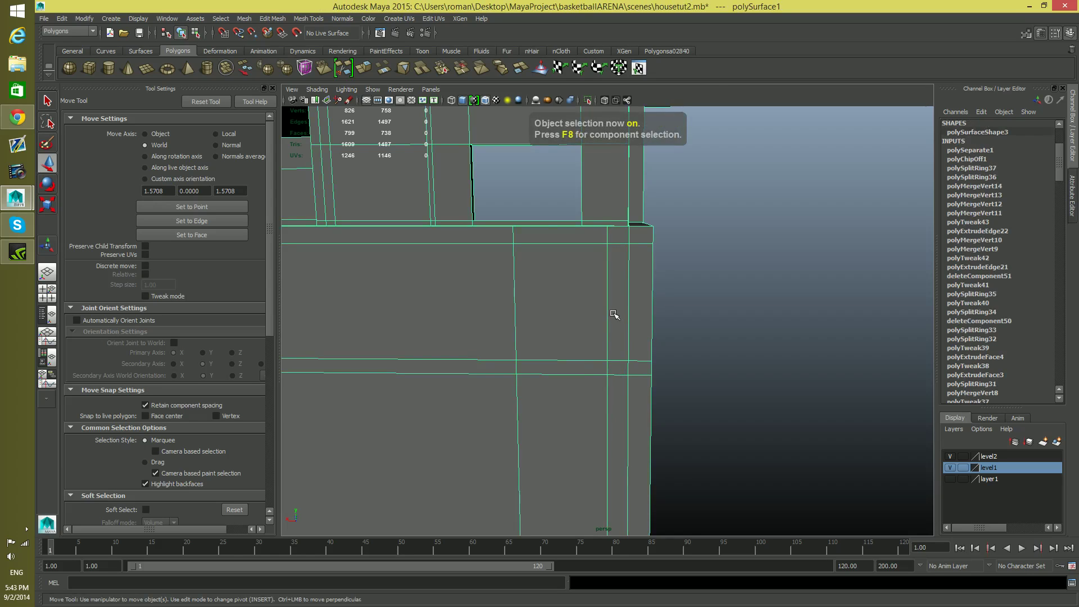
# Select the duplicated strip and move it horizontally off the wall, past the outer corner
pyautogui.keyDown('alt'); pyautogui.moveTo(619, 299); pyautogui.dragTo(626, 362, button='middle'); pyautogui.keyUp('alt')
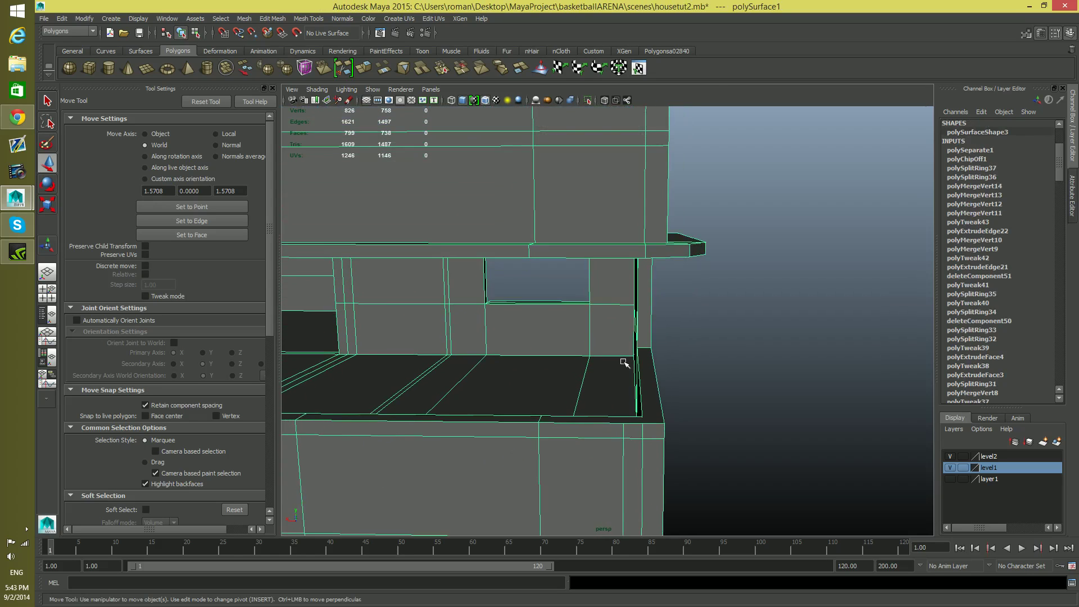
pyautogui.click(646, 451)
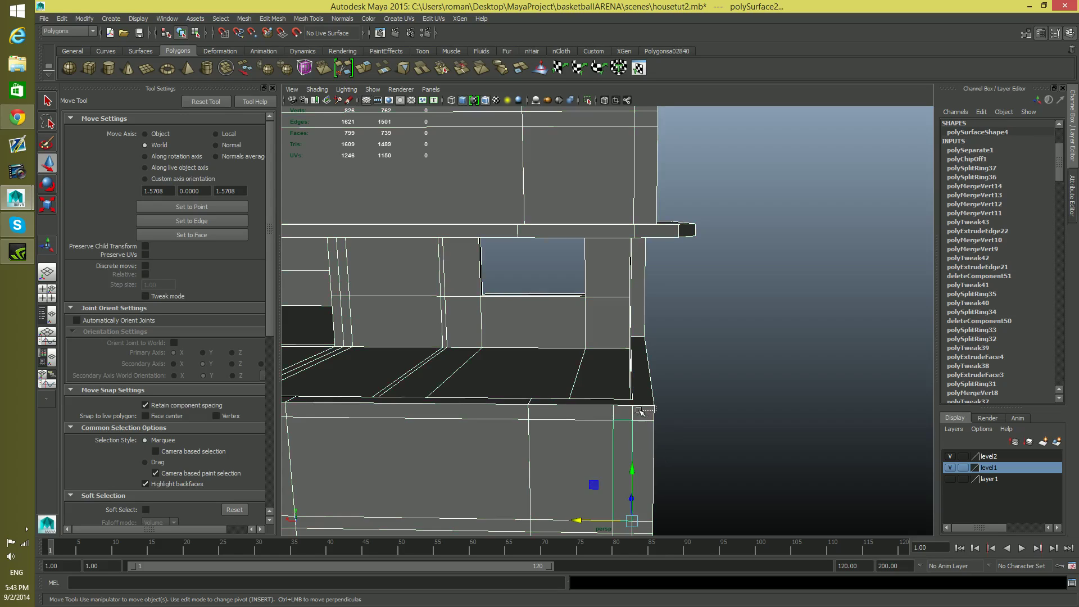
pyautogui.moveTo(580, 520); pyautogui.dragTo(641, 511)
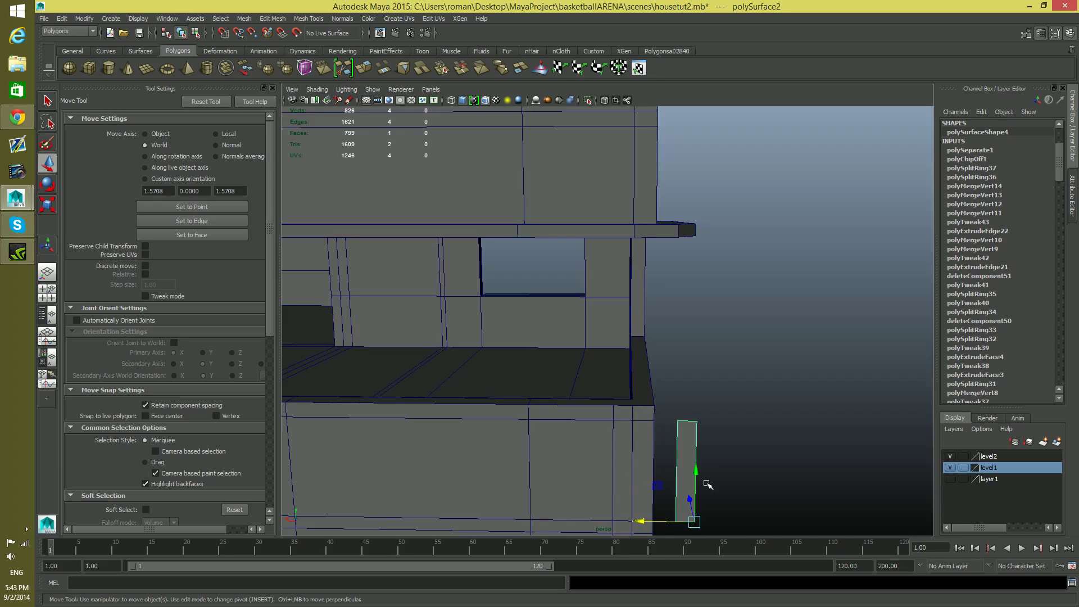
# Insert a vertical edge loop through the upper-storey wall above the balcony, near the block's outer corner
pyautogui.keyDown('alt'); pyautogui.moveTo(688, 326); pyautogui.dragTo(686, 315); pyautogui.keyUp('alt')
pyautogui.moveTo(678, 357)
pyautogui.keyDown('alt'); pyautogui.mouseDown()
pyautogui.moveTo(674, 405)
pyautogui.moveTo(682, 376)
pyautogui.mouseUp(); pyautogui.keyUp('alt')
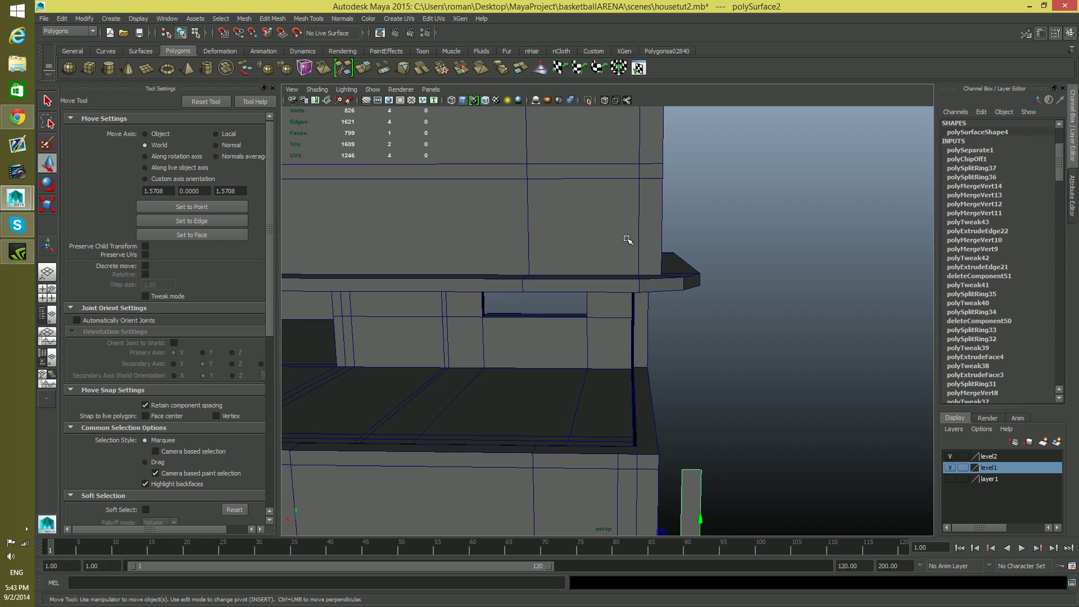
pyautogui.moveTo(656, 327)
pyautogui.keyDown('alt'); pyautogui.mouseDown()
pyautogui.moveTo(656, 315)
pyautogui.moveTo(665, 335)
pyautogui.mouseUp(); pyautogui.keyUp('alt')
pyautogui.click(631, 207)
pyautogui.keyDown('shift'); pyautogui.moveTo(629, 218); pyautogui.dragTo(581, 231, button='right'); pyautogui.keyUp('shift')
pyautogui.moveTo(640, 201)
pyautogui.mouseDown()
pyautogui.moveTo(654, 212)
pyautogui.moveTo(646, 206)
pyautogui.mouseUp()
pyautogui.keyDown('alt'); pyautogui.moveTo(644, 376); pyautogui.dragTo(632, 353); pyautogui.keyUp('alt')
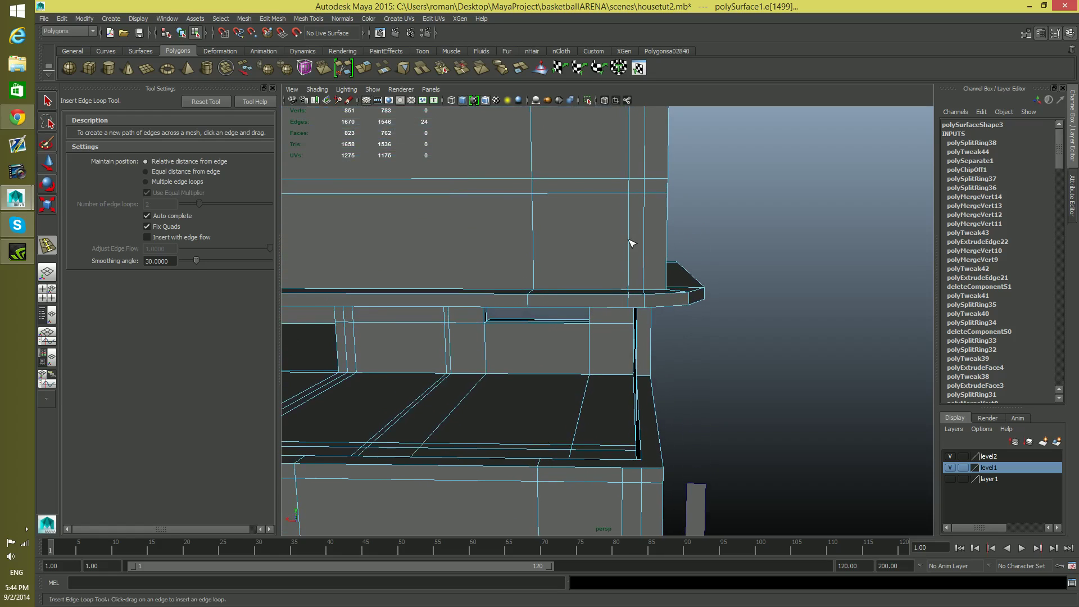
# Move the new upper-storey edge loop horizontally into line with the matching vertical loop on the front wall below
pyautogui.click(47, 101)
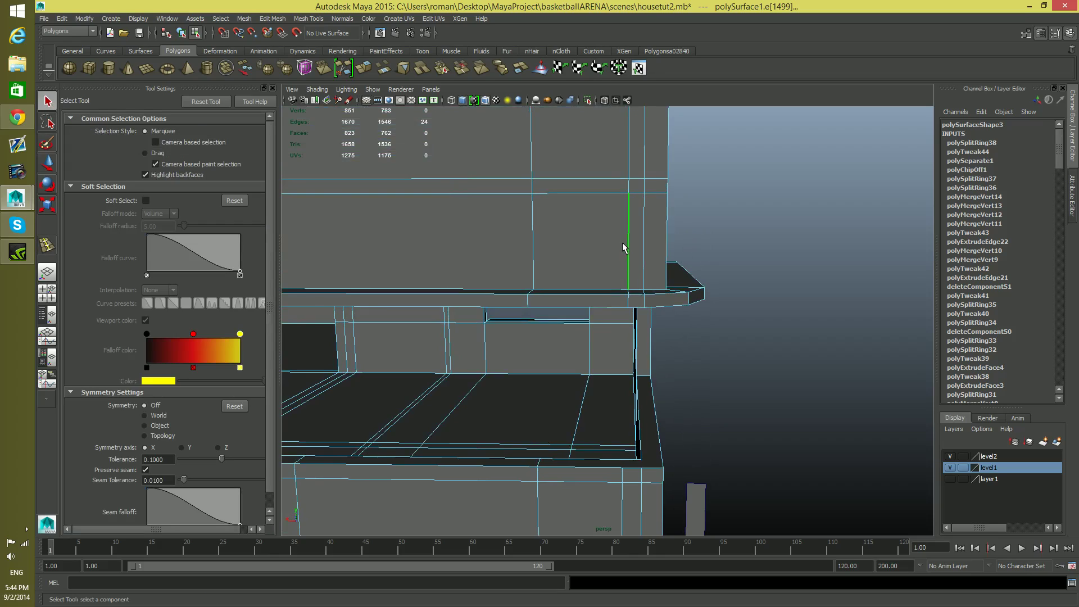
pyautogui.press('w')
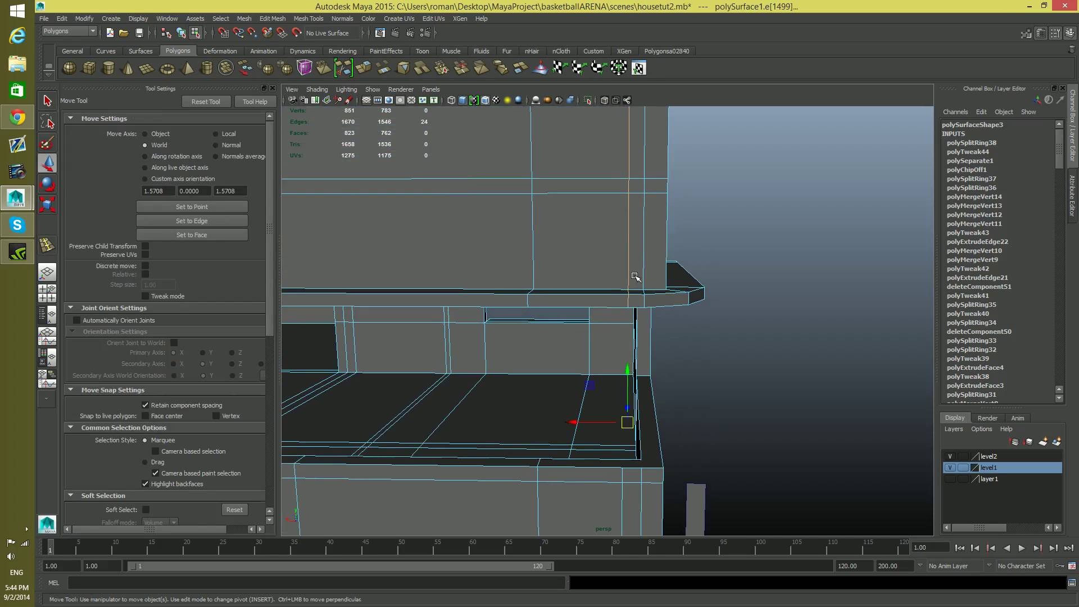
pyautogui.moveTo(625, 423); pyautogui.dragTo(575, 423)
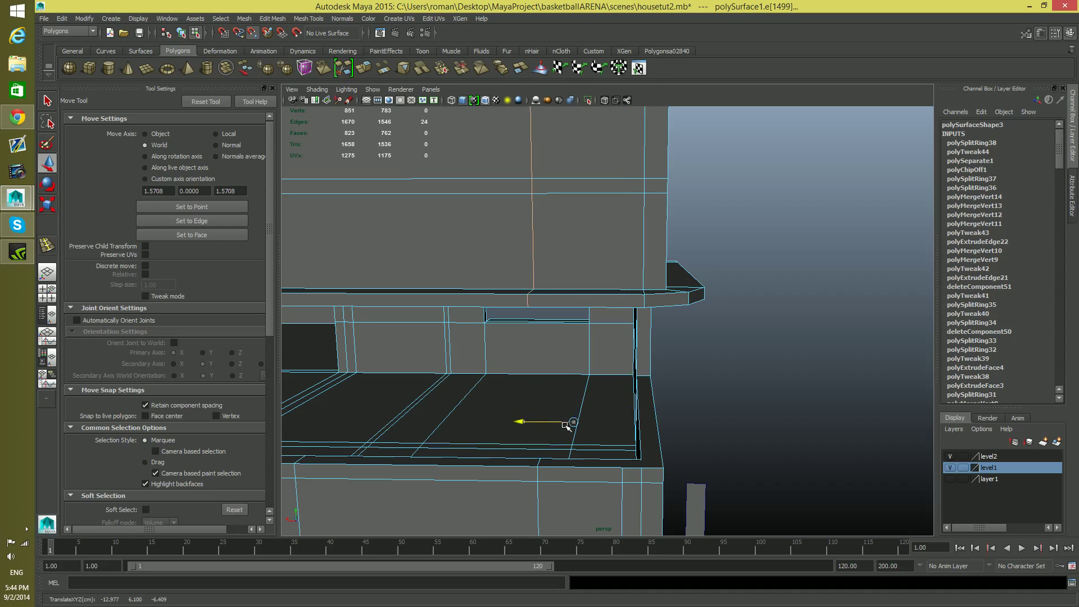
pyautogui.hotkey('ctrl', 'z')
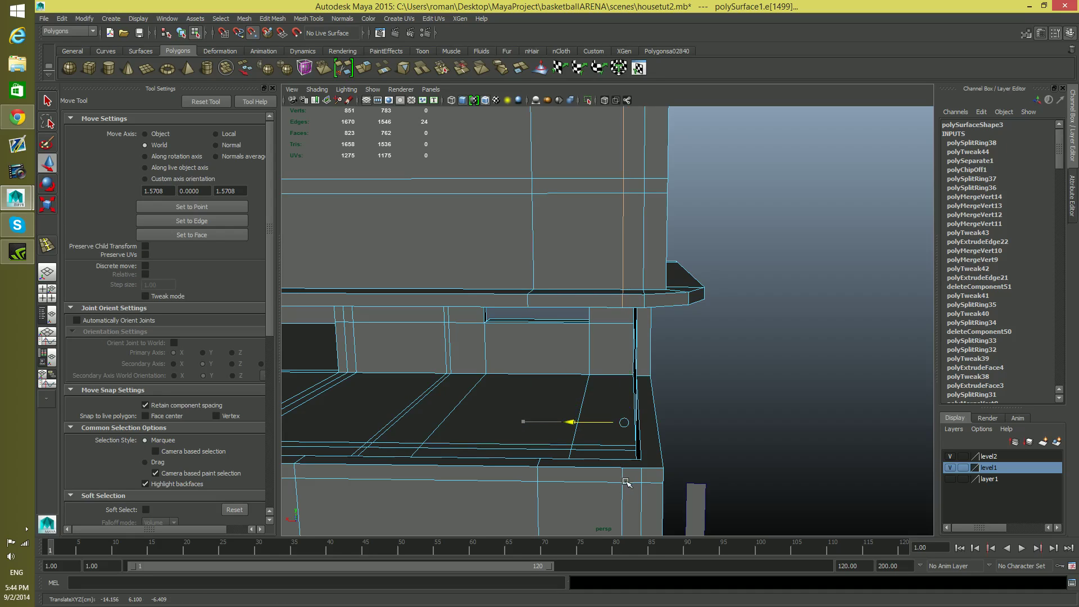
# Insert a vertical edge loop through the recessed wall behind the balcony, between the window opening and the outer corner
pyautogui.keyDown('alt'); pyautogui.moveTo(646, 448); pyautogui.dragTo(651, 444); pyautogui.keyUp('alt')
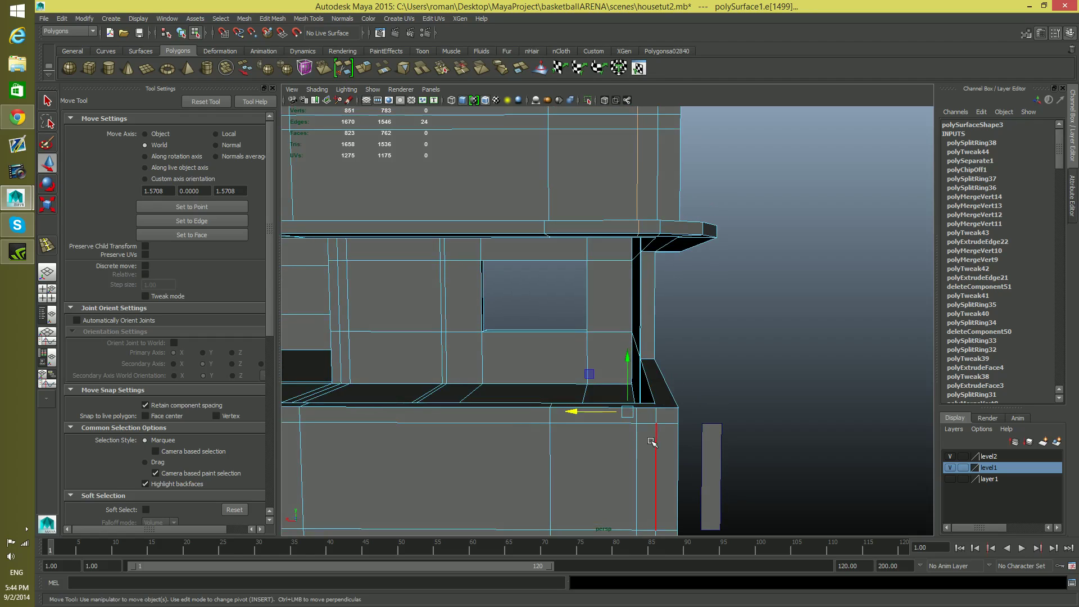
pyautogui.press('F8')
pyautogui.keyDown('shift'); pyautogui.moveTo(622, 336); pyautogui.dragTo(572, 348, button='right'); pyautogui.keyUp('shift')
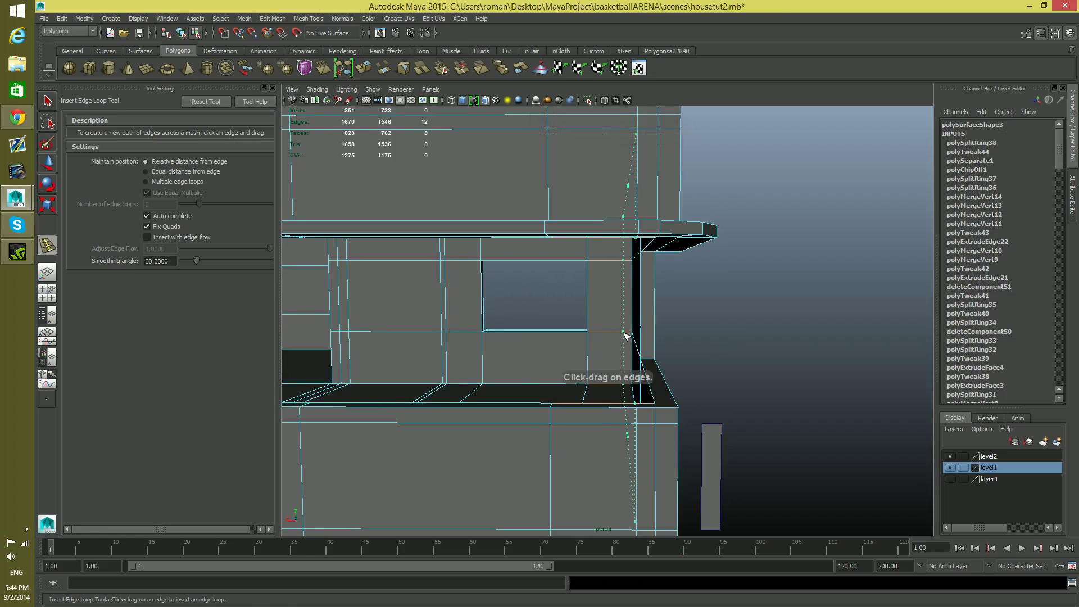
pyautogui.click(625, 336)
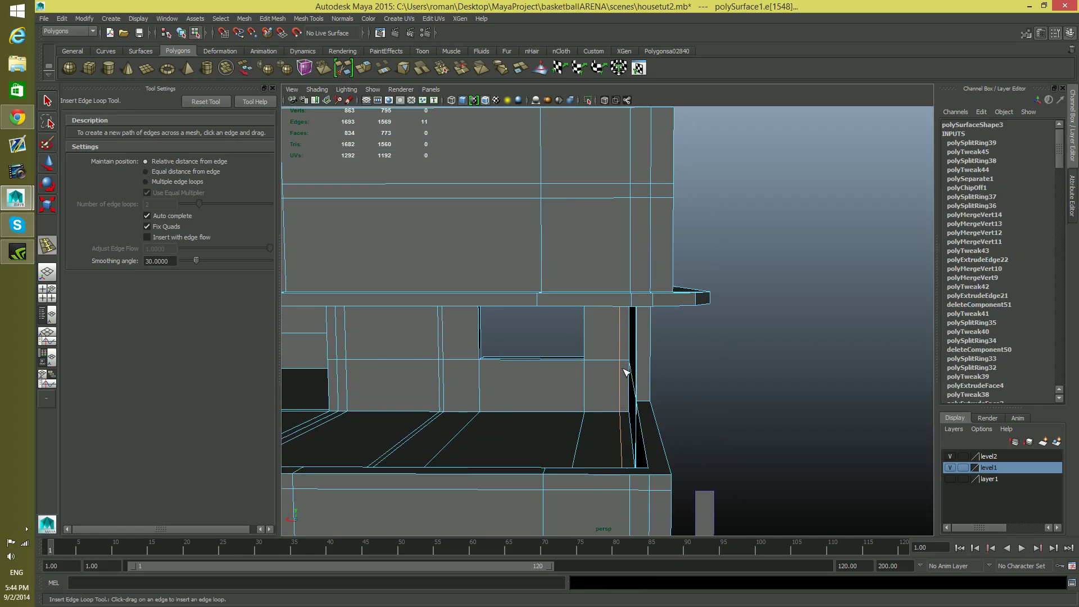
# Align the recessed wall's new edge loop horizontally with the front wall's loop, undoing the move that distorts the walls
pyautogui.press('w')
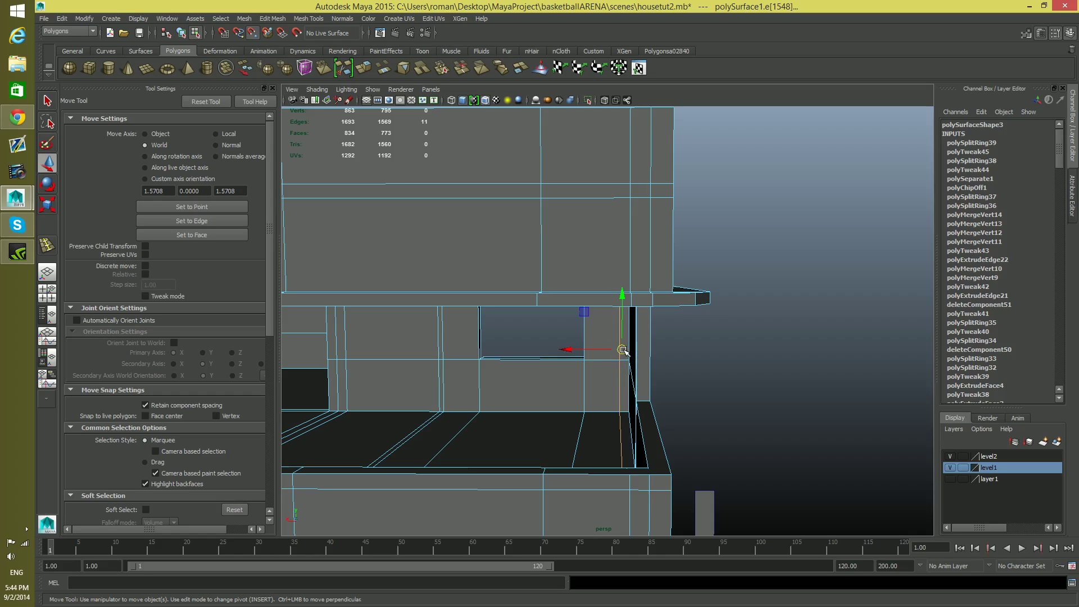
pyautogui.moveTo(623, 349); pyautogui.dragTo(628, 332)
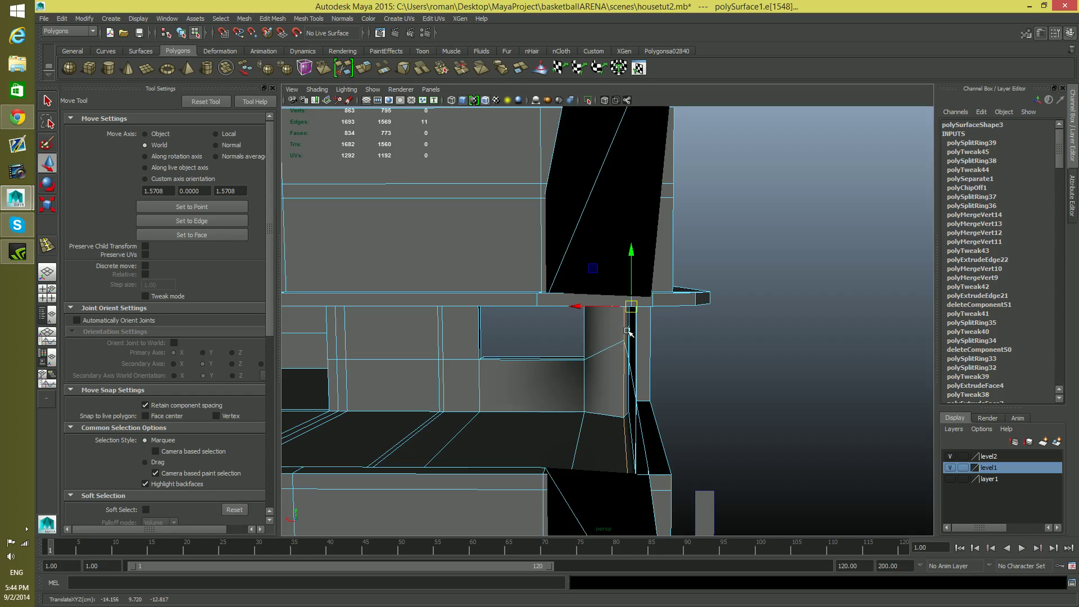
pyautogui.hotkey('ctrl', 'z')
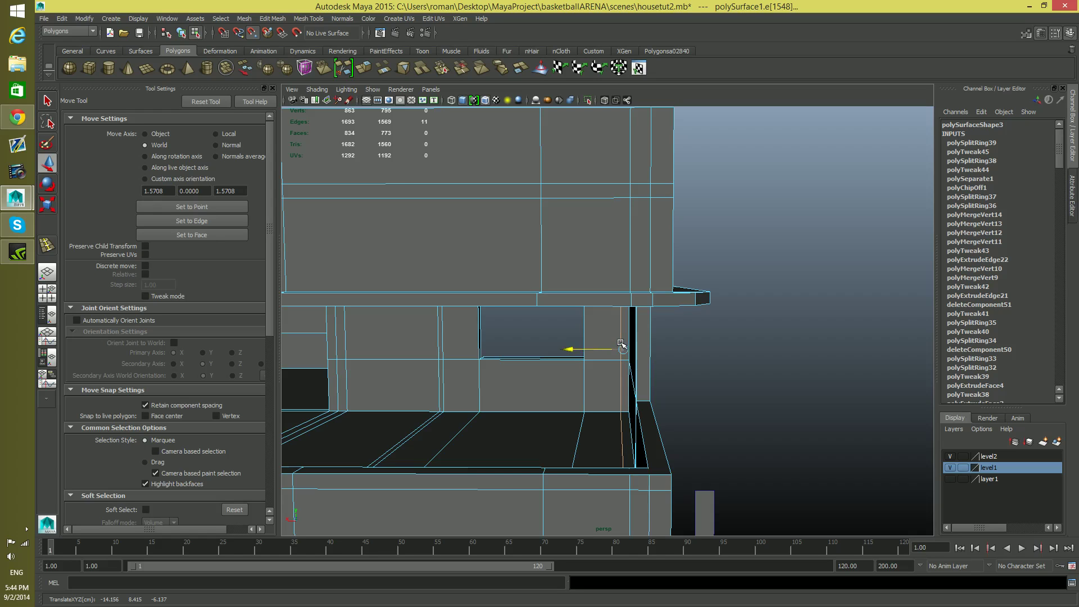
# Examine the edges and vertices where the balcony floor meets the outer corner from several angles
pyautogui.moveTo(644, 420)
pyautogui.keyDown('alt'); pyautogui.mouseDown()
pyautogui.moveTo(646, 388)
pyautogui.moveTo(648, 407)
pyautogui.mouseUp(); pyautogui.keyUp('alt')
pyautogui.keyDown('alt'); pyautogui.moveTo(648, 407); pyautogui.dragTo(706, 414, button='right'); pyautogui.keyUp('alt')
pyautogui.moveTo(706, 414)
pyautogui.keyDown('alt'); pyautogui.mouseDown()
pyautogui.moveTo(749, 428)
pyautogui.moveTo(711, 428)
pyautogui.mouseUp(); pyautogui.keyUp('alt')
pyautogui.keyDown('alt'); pyautogui.moveTo(710, 429); pyautogui.dragTo(703, 378, button='middle'); pyautogui.keyUp('alt')
pyautogui.moveTo(688, 422); pyautogui.dragTo(641, 353, button='right')
pyautogui.keyDown('alt'); pyautogui.moveTo(660, 445); pyautogui.dragTo(650, 440); pyautogui.keyUp('alt')
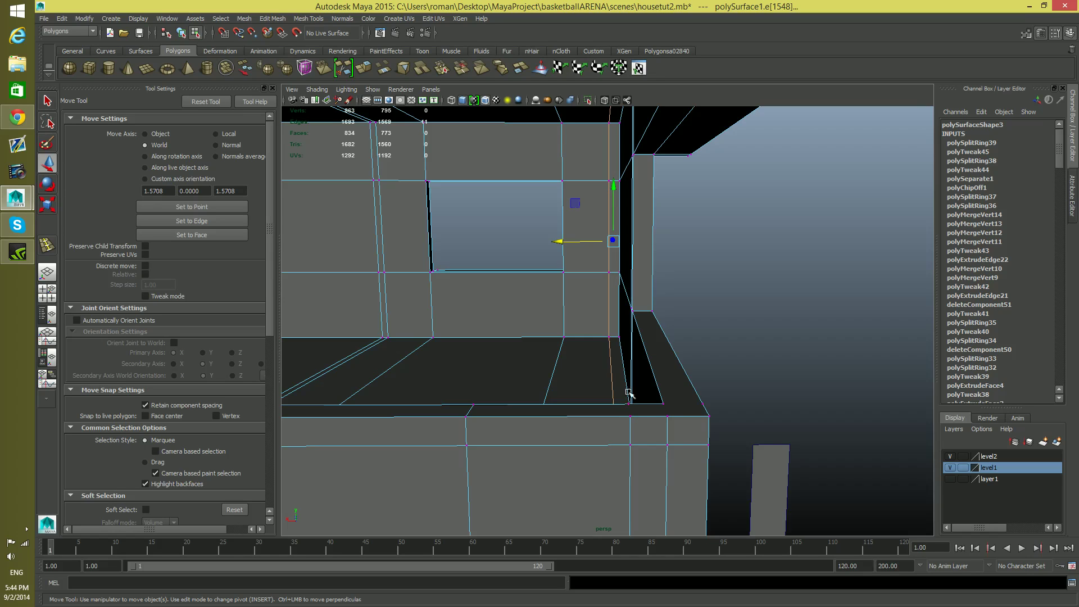
pyautogui.keyDown('alt'); pyautogui.moveTo(625, 417); pyautogui.dragTo(643, 438, button='middle'); pyautogui.keyUp('alt')
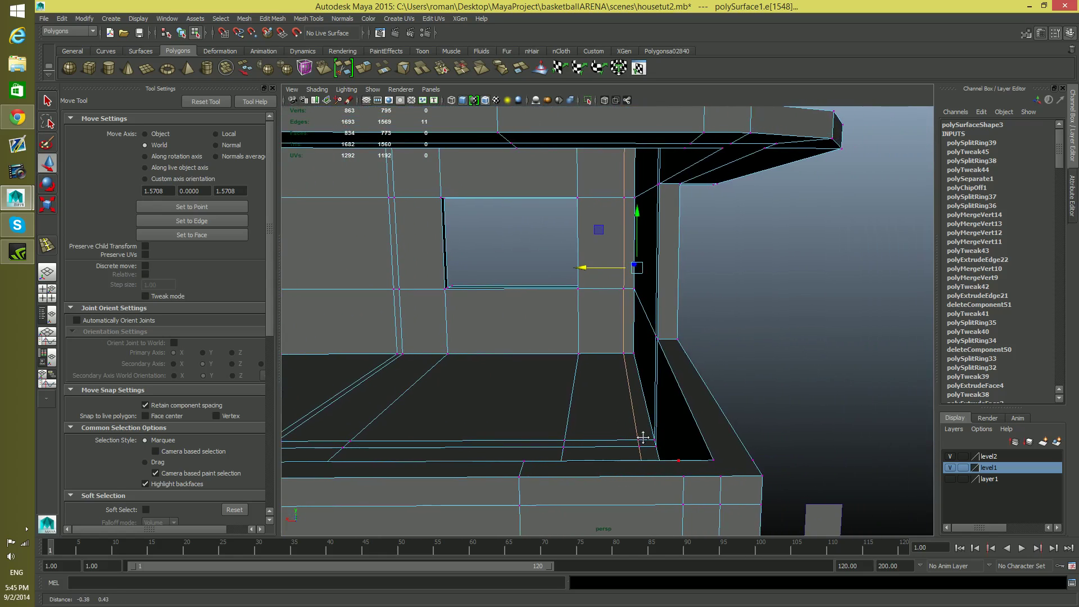
# Use the Multi-Cut tool to continue the front wall's vertical edges across the balcony parapet's top face near the outer corner
pyautogui.press('F8')
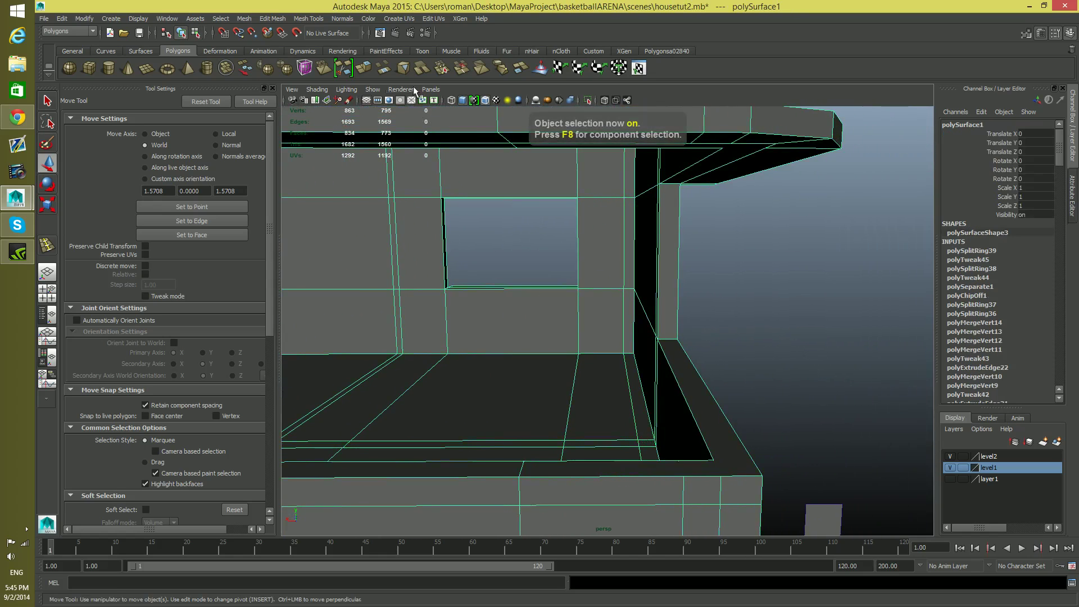
pyautogui.click(308, 19)
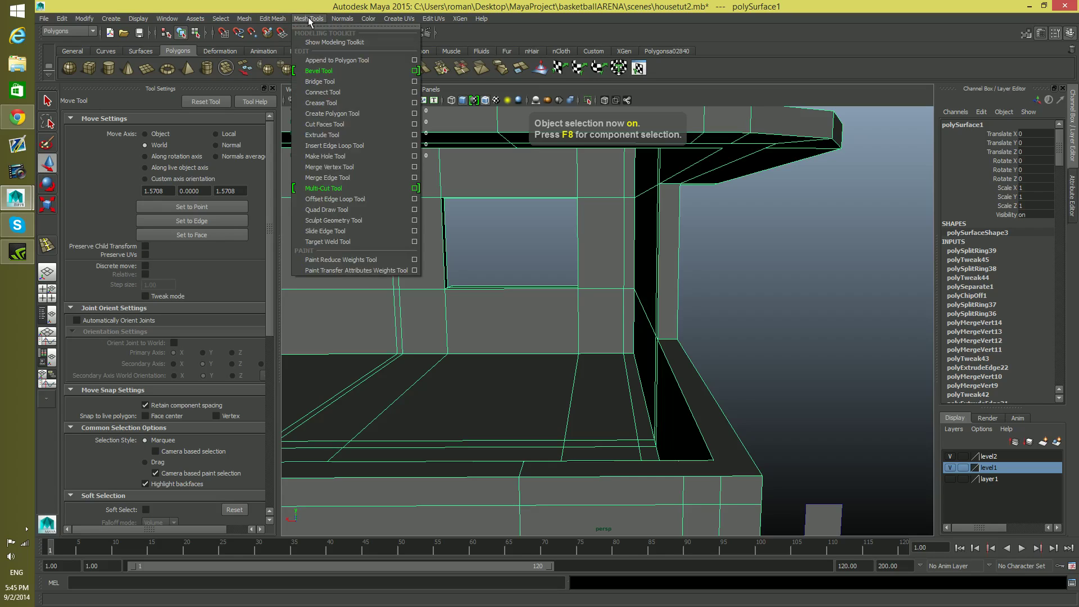
pyautogui.click(320, 18)
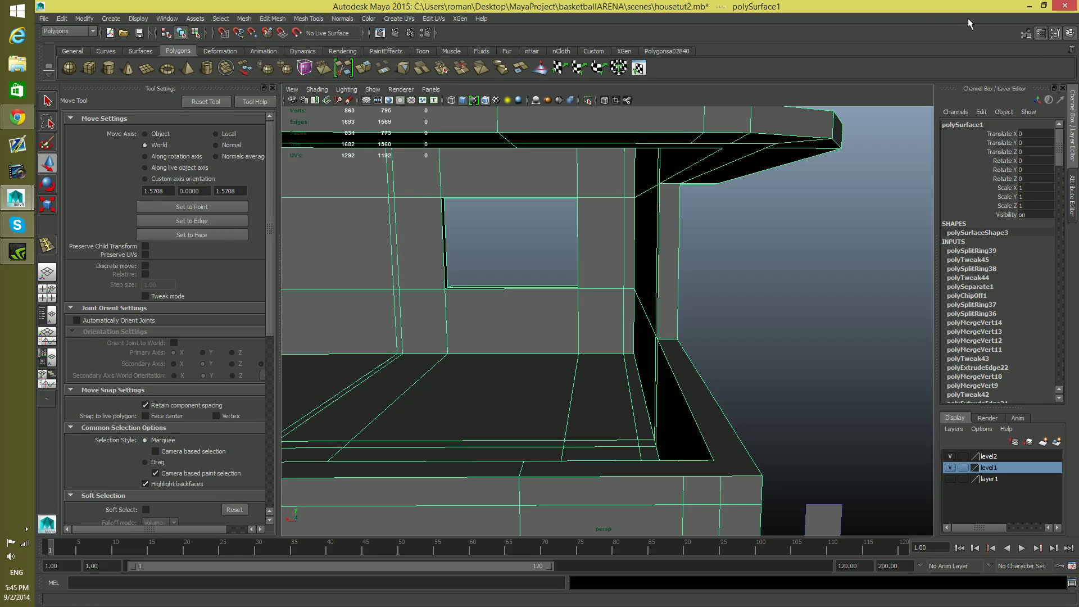
pyautogui.click(1028, 35)
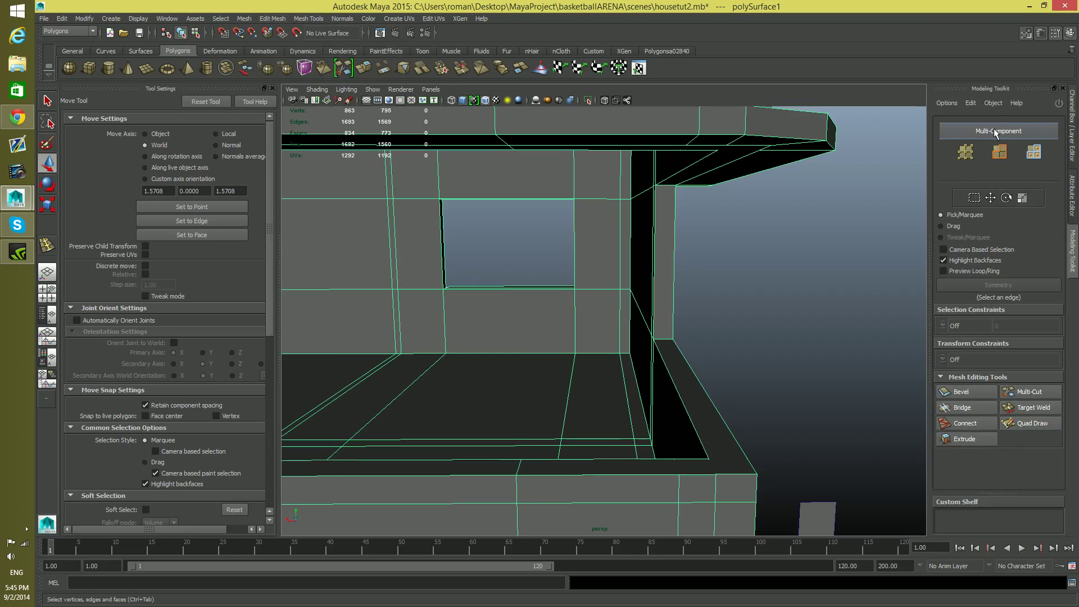
pyautogui.click(964, 153)
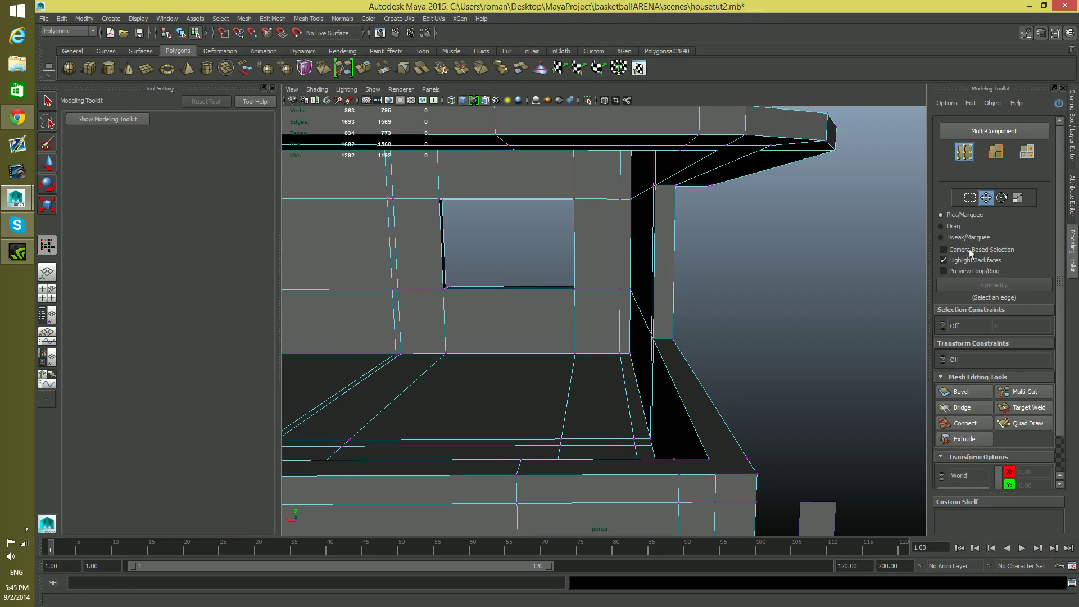
pyautogui.click(1024, 394)
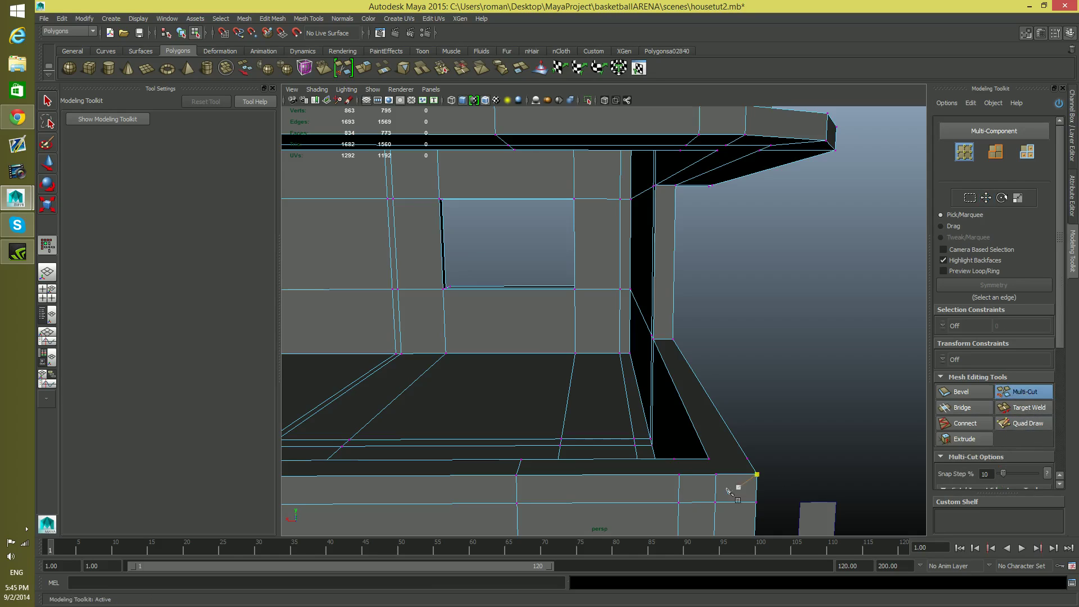
pyautogui.click(679, 475)
pyautogui.rightClick(678, 461)
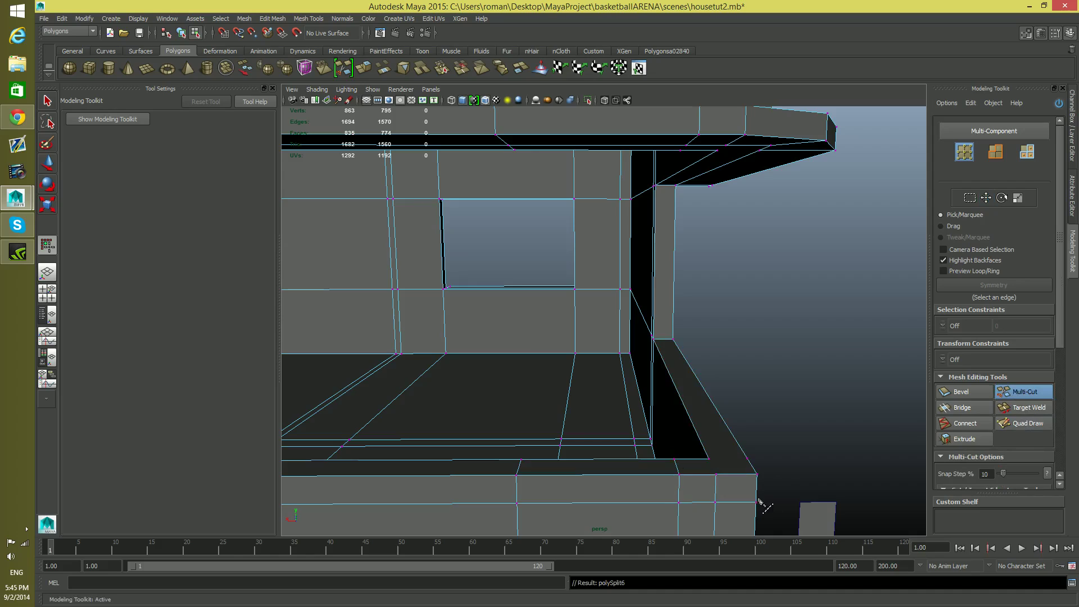
pyautogui.click(716, 475)
pyautogui.rightClick(711, 462)
pyautogui.click(747, 459)
pyautogui.rightClick(710, 462)
# Cut matching edges across the underside of the roof overhang near the outer corner with the Multi-Cut tool
pyautogui.keyDown('alt'); pyautogui.moveTo(697, 476); pyautogui.dragTo(696, 500, button='middle'); pyautogui.keyUp('alt')
pyautogui.keyDown('alt'); pyautogui.moveTo(695, 498); pyautogui.dragTo(694, 484); pyautogui.keyUp('alt')
pyautogui.click(662, 144)
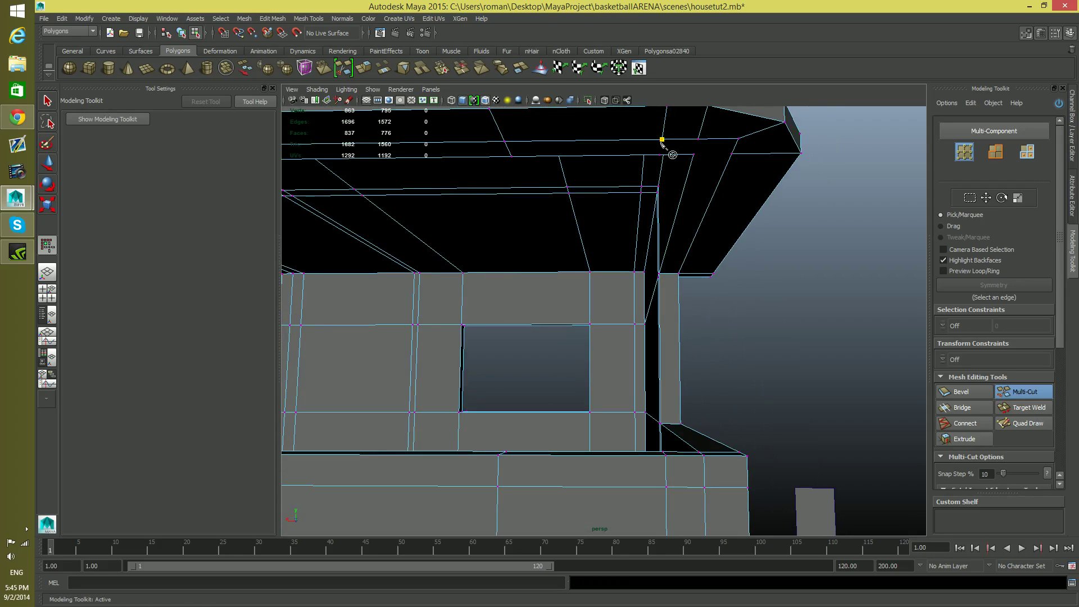
pyautogui.rightClick(700, 142)
pyautogui.click(699, 139)
pyautogui.rightClick(699, 166)
pyautogui.click(731, 154)
# Examine the edge loops around the front block's walls, roof parapet, overhang and balcony from several angles
pyautogui.keyDown('alt'); pyautogui.moveTo(740, 230); pyautogui.dragTo(704, 229, button='right'); pyautogui.keyUp('alt')
pyautogui.keyDown('alt'); pyautogui.moveTo(704, 229); pyautogui.dragTo(723, 311, button='middle'); pyautogui.keyUp('alt')
pyautogui.keyDown('alt'); pyautogui.moveTo(723, 311); pyautogui.dragTo(547, 321, button='right'); pyautogui.keyUp('alt')
pyautogui.moveTo(547, 321)
pyautogui.keyDown('alt'); pyautogui.mouseDown(button='middle')
pyautogui.moveTo(623, 328)
pyautogui.moveTo(552, 319)
pyautogui.mouseUp(button='middle'); pyautogui.keyUp('alt')
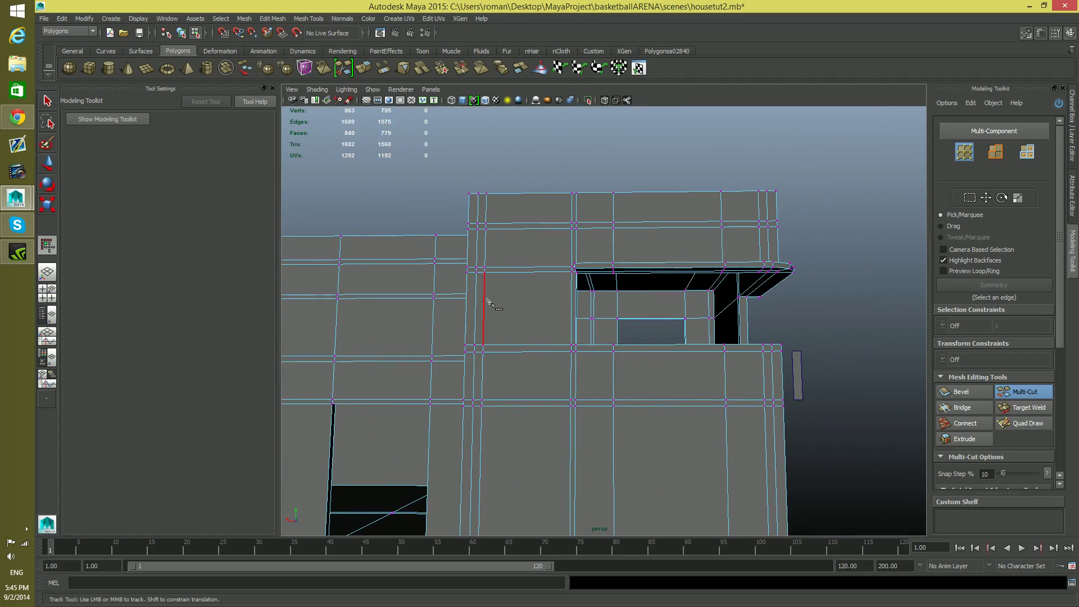
pyautogui.keyDown('alt'); pyautogui.moveTo(539, 368); pyautogui.dragTo(505, 373, button='right'); pyautogui.keyUp('alt')
pyautogui.keyDown('alt'); pyautogui.moveTo(506, 374); pyautogui.dragTo(554, 410); pyautogui.keyUp('alt')
pyautogui.keyDown('alt'); pyautogui.moveTo(553, 411); pyautogui.dragTo(719, 440, button='right'); pyautogui.keyUp('alt')
pyautogui.keyDown('alt'); pyautogui.moveTo(720, 439); pyautogui.dragTo(813, 485); pyautogui.keyUp('alt')
pyautogui.keyDown('alt'); pyautogui.moveTo(814, 484); pyautogui.dragTo(684, 466, button='middle'); pyautogui.keyUp('alt')
pyautogui.keyDown('alt'); pyautogui.moveTo(785, 439); pyautogui.dragTo(860, 418); pyautogui.keyUp('alt')
pyautogui.keyDown('alt'); pyautogui.moveTo(808, 406); pyautogui.dragTo(747, 394, button='middle'); pyautogui.keyUp('alt')
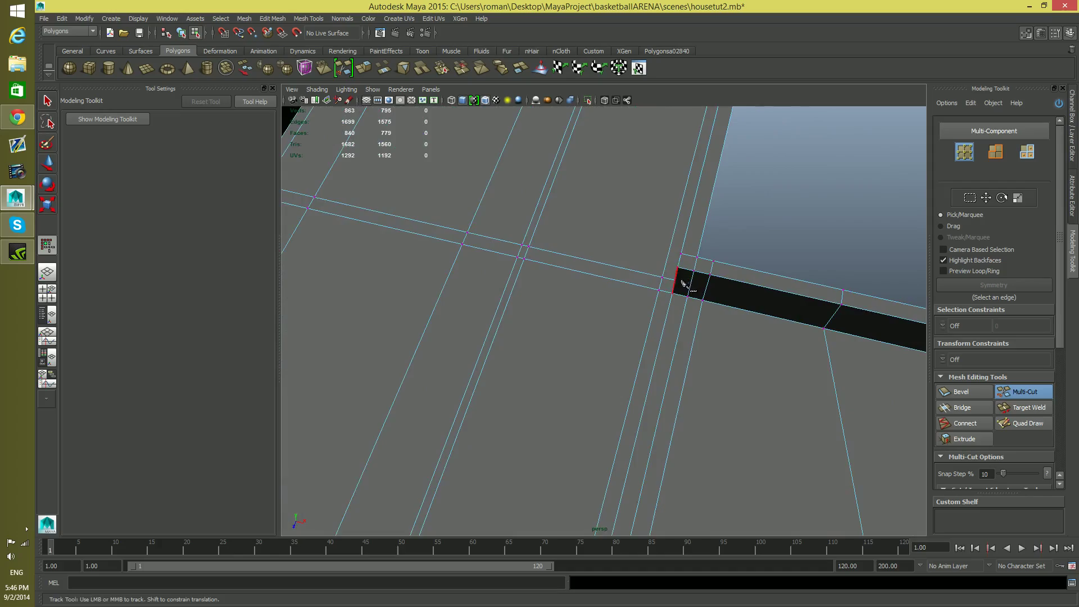
pyautogui.keyDown('alt'); pyautogui.moveTo(684, 284); pyautogui.dragTo(492, 260); pyautogui.keyUp('alt')
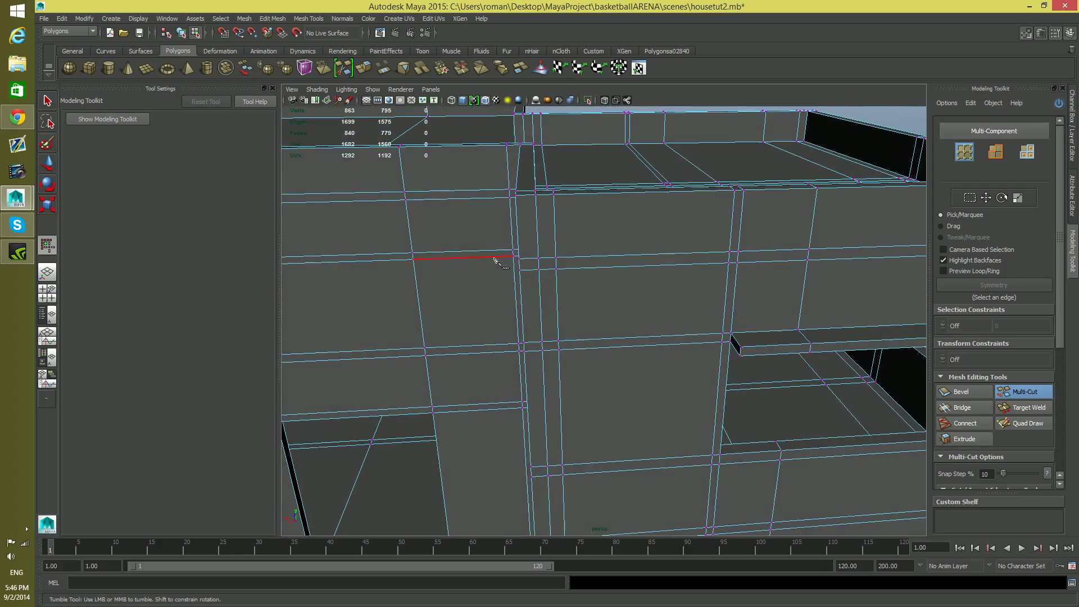
pyautogui.keyDown('alt'); pyautogui.moveTo(562, 406); pyautogui.dragTo(562, 340, button='middle'); pyautogui.keyUp('alt')
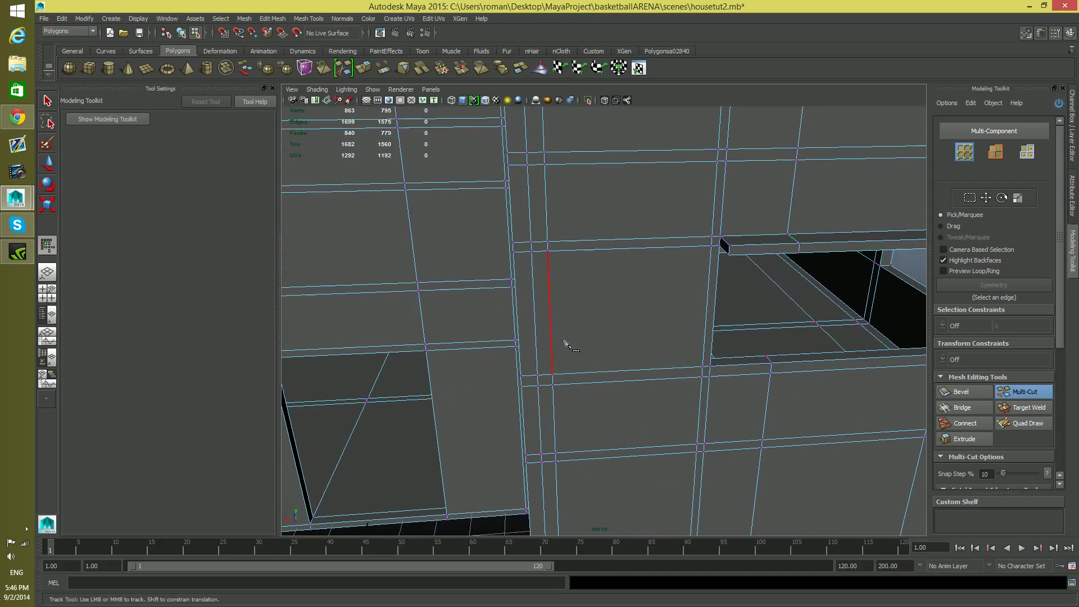
pyautogui.keyDown('alt'); pyautogui.moveTo(566, 342); pyautogui.dragTo(458, 357, button='right'); pyautogui.keyUp('alt')
pyautogui.keyDown('alt'); pyautogui.moveTo(754, 421); pyautogui.dragTo(677, 454, button='middle'); pyautogui.keyUp('alt')
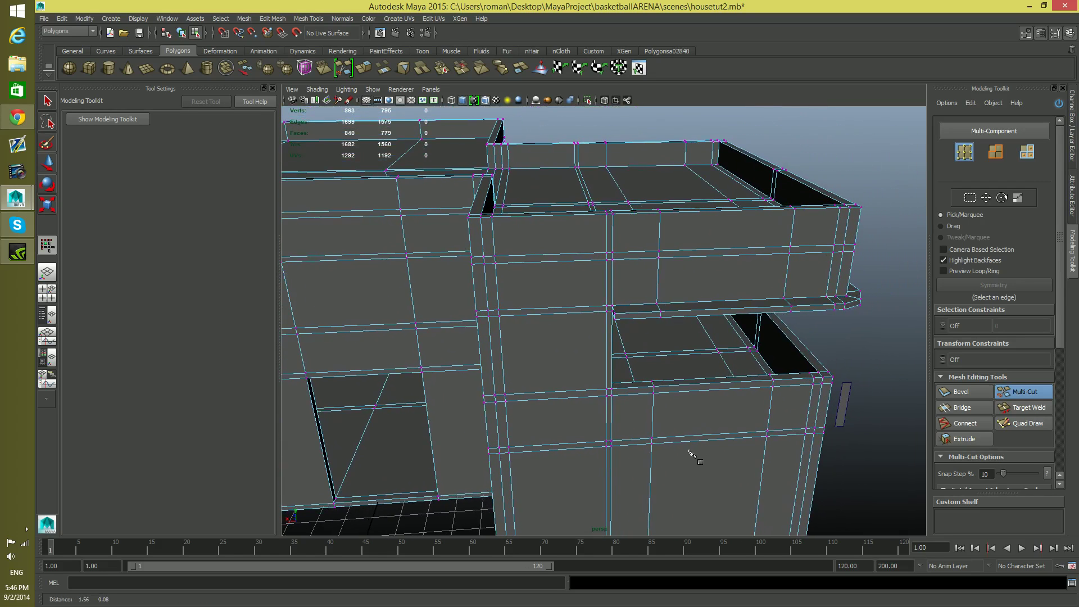
pyautogui.click(499, 316)
pyautogui.keyDown('alt'); pyautogui.moveTo(534, 365); pyautogui.dragTo(535, 344); pyautogui.keyUp('alt')
pyautogui.keyDown('alt'); pyautogui.moveTo(664, 344); pyautogui.dragTo(603, 371); pyautogui.keyUp('alt')
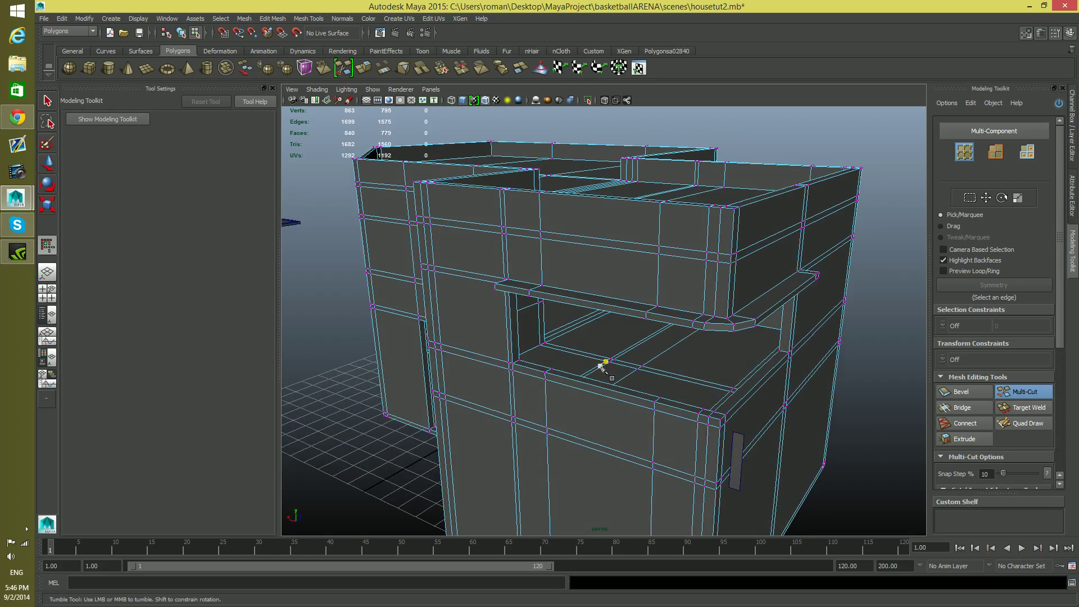
# Insert an edge loop across the balcony floor and shift it horizontally toward the front block's inner corner loops
pyautogui.press('F8')
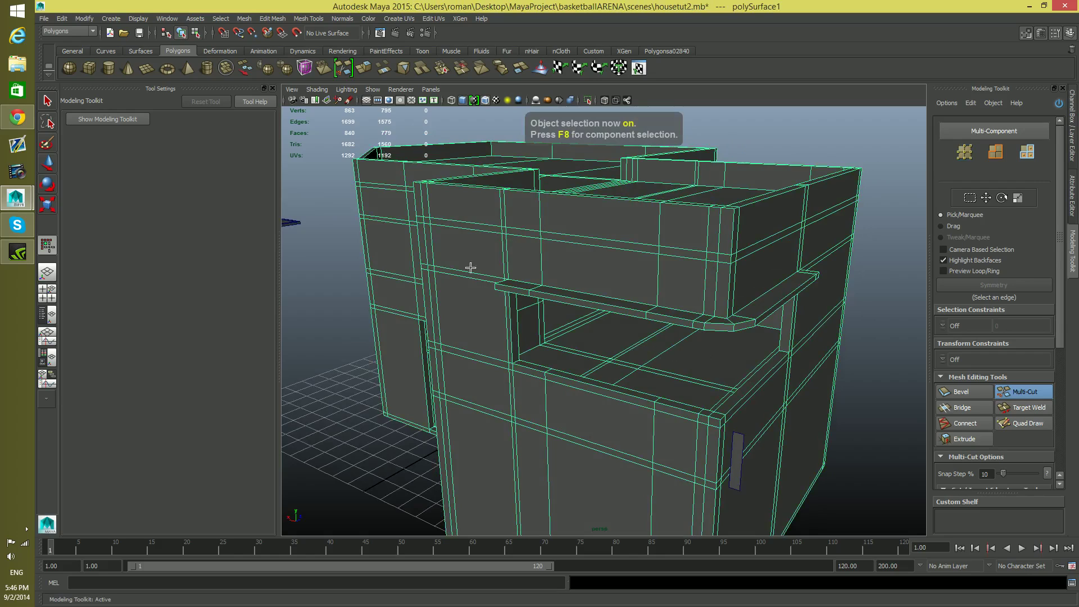
pyautogui.click(47, 101)
pyautogui.keyDown('shift'); pyautogui.moveTo(615, 332); pyautogui.dragTo(562, 345, button='right'); pyautogui.keyUp('shift')
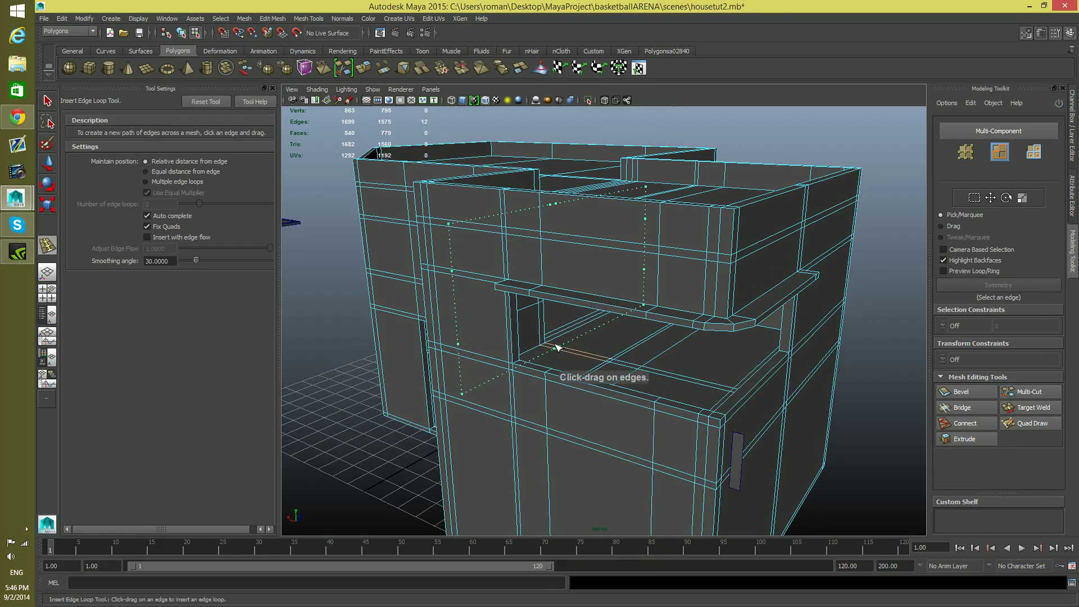
pyautogui.moveTo(552, 342); pyautogui.dragTo(661, 358)
pyautogui.press('w')
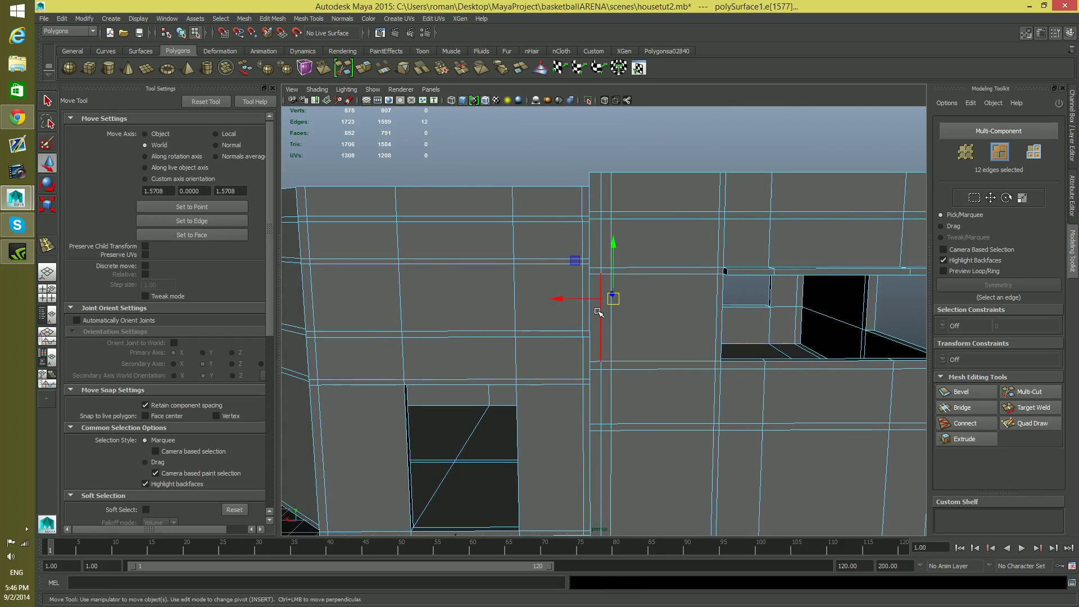
pyautogui.moveTo(601, 299); pyautogui.dragTo(593, 299)
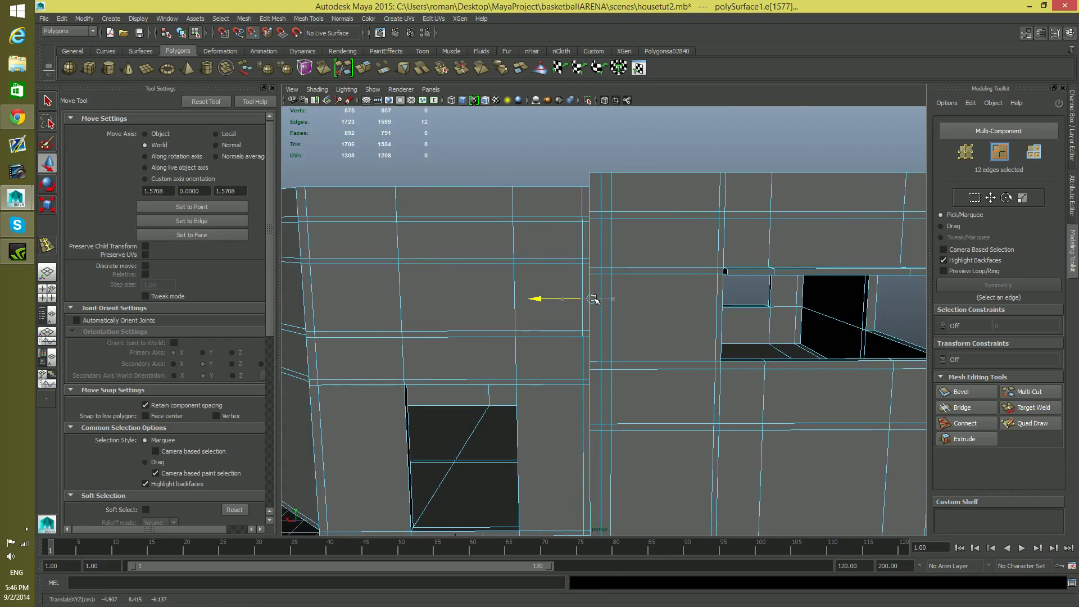
# Duplicate the narrow vertical face of the recessed wall behind the balcony as a separate piece
pyautogui.keyDown('alt'); pyautogui.moveTo(630, 332); pyautogui.dragTo(677, 360); pyautogui.keyUp('alt')
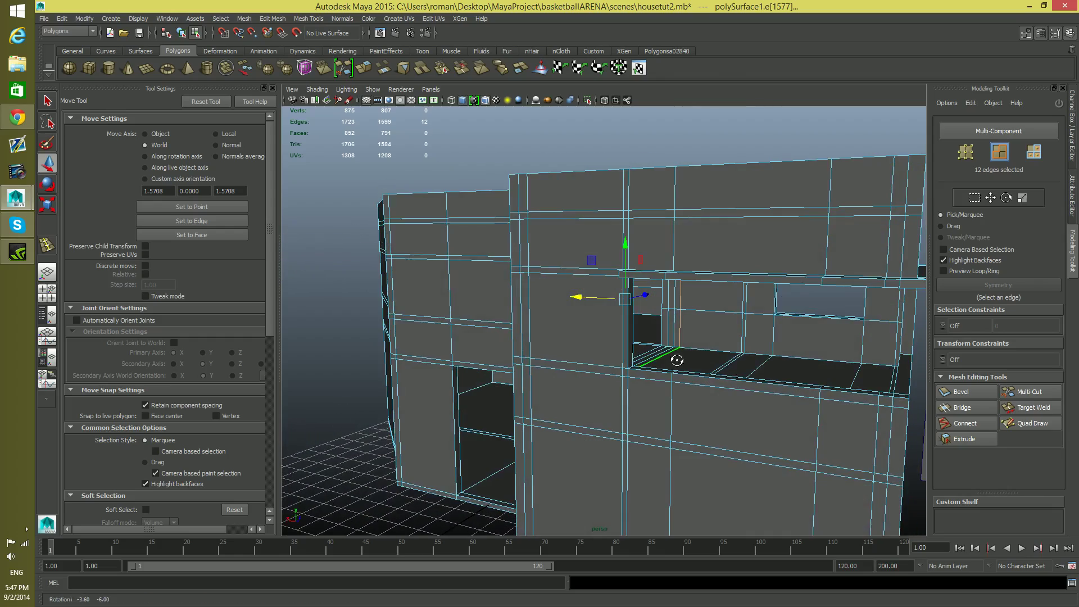
pyautogui.moveTo(681, 355); pyautogui.dragTo(670, 312, button='right')
pyautogui.click(674, 301)
pyautogui.keyDown('alt'); pyautogui.moveTo(679, 381); pyautogui.dragTo(670, 373); pyautogui.keyUp('alt')
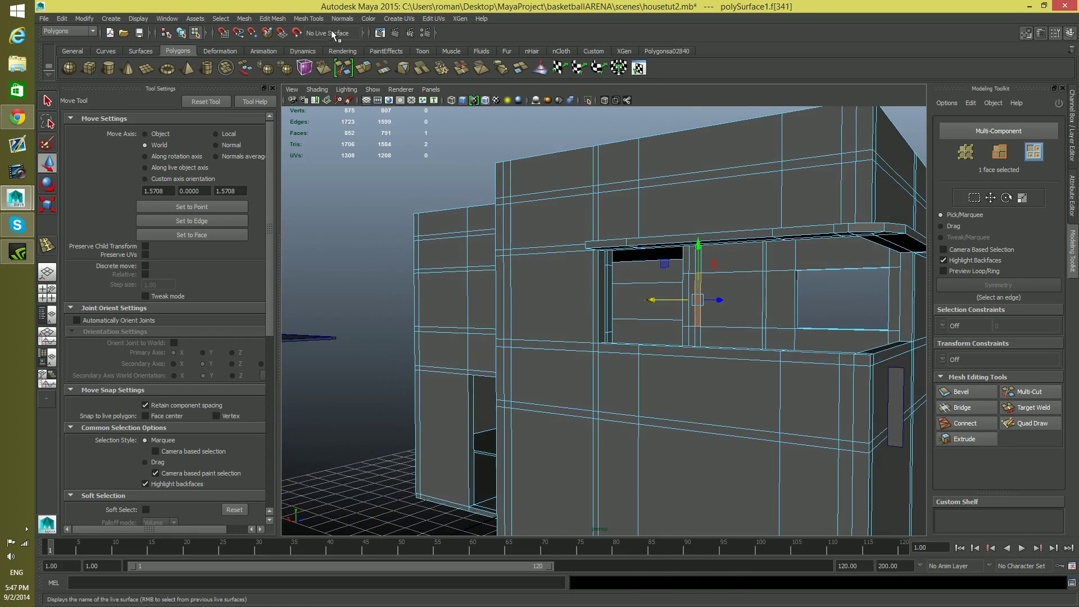
pyautogui.click(245, 20)
pyautogui.moveTo(272, 18)
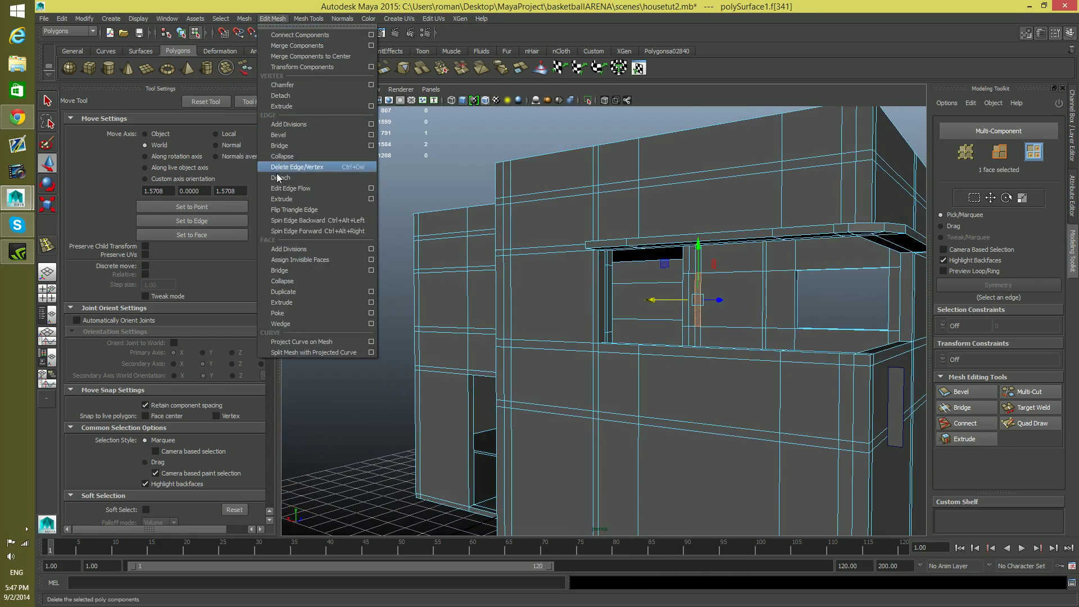
pyautogui.click(300, 291)
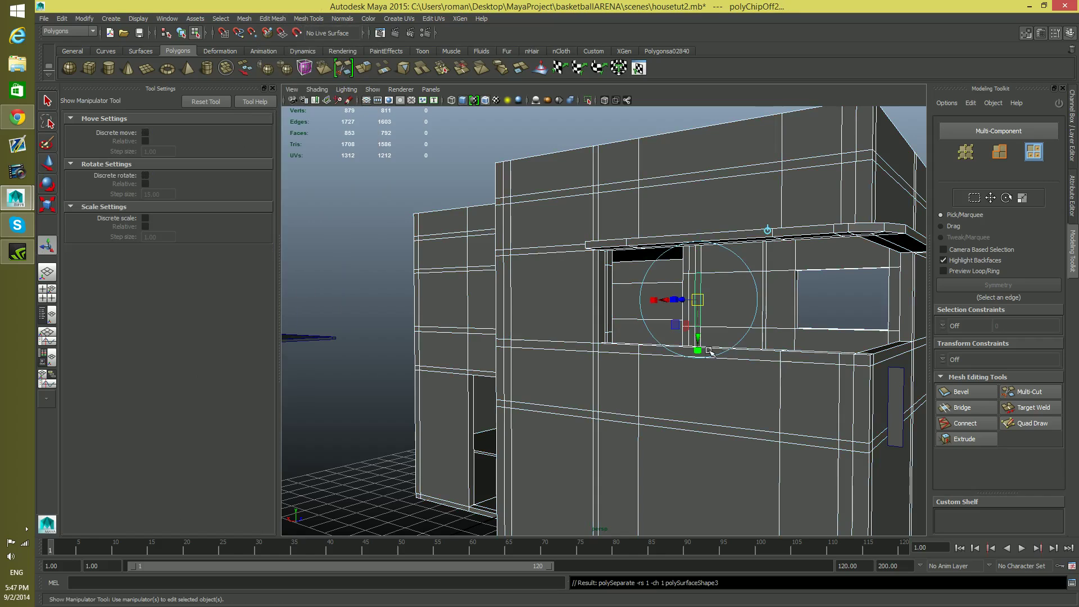
# Select the duplicated wall strip as an object and make it a live surface
pyautogui.press('F8')
pyautogui.press('F8')
pyautogui.press('F8')
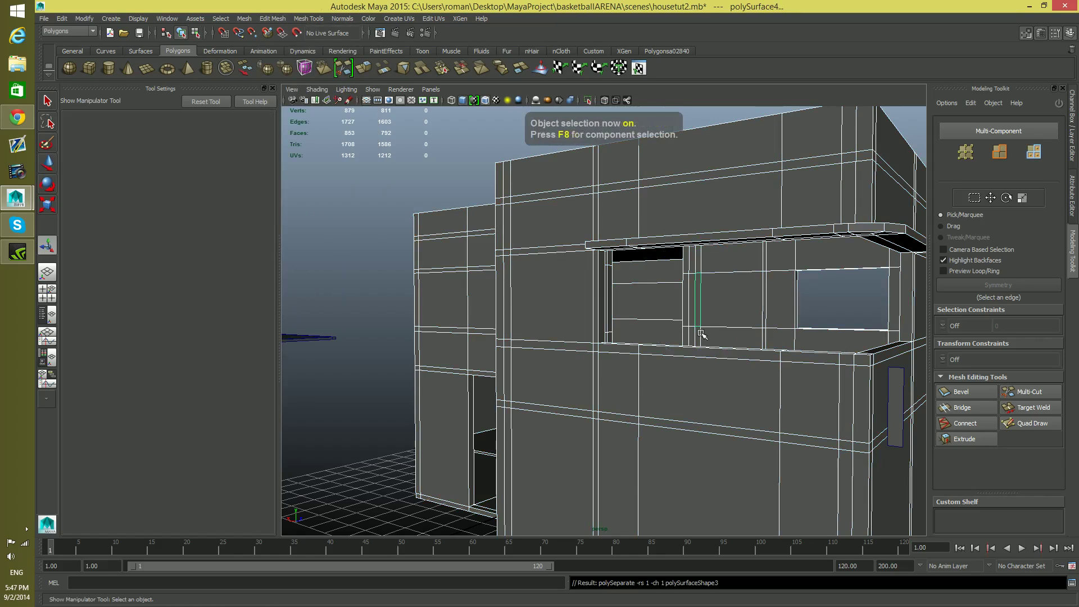
pyautogui.press('w')
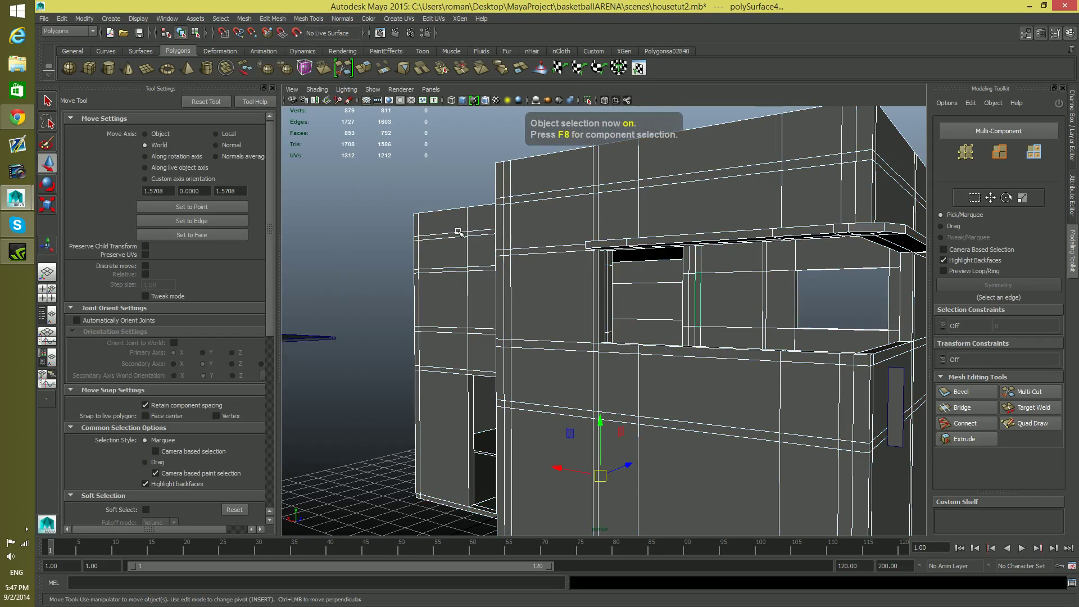
pyautogui.press('F8')
pyautogui.click(700, 315)
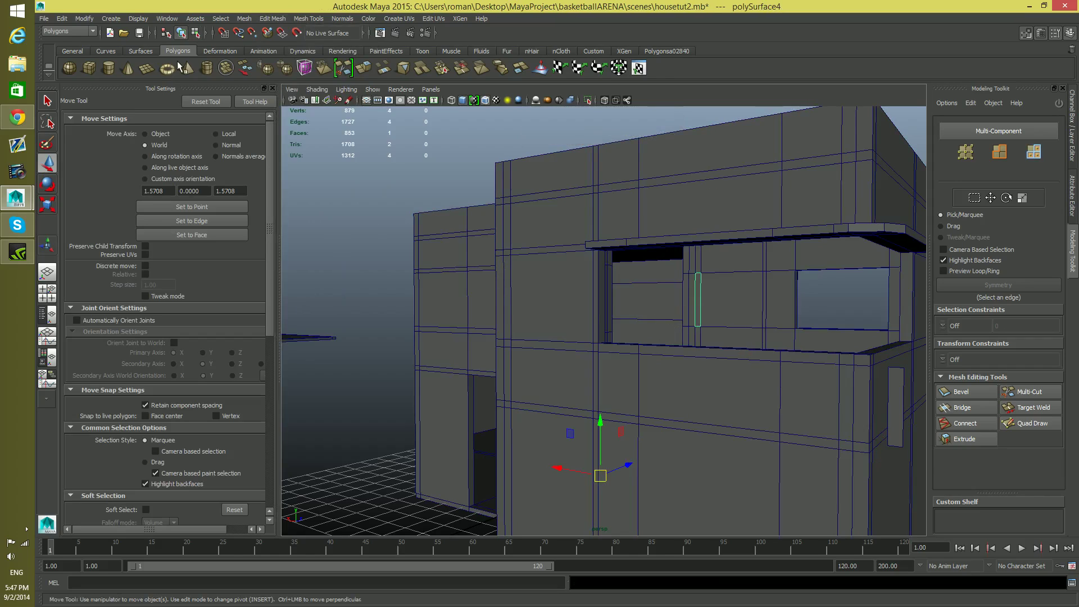
pyautogui.click(82, 19)
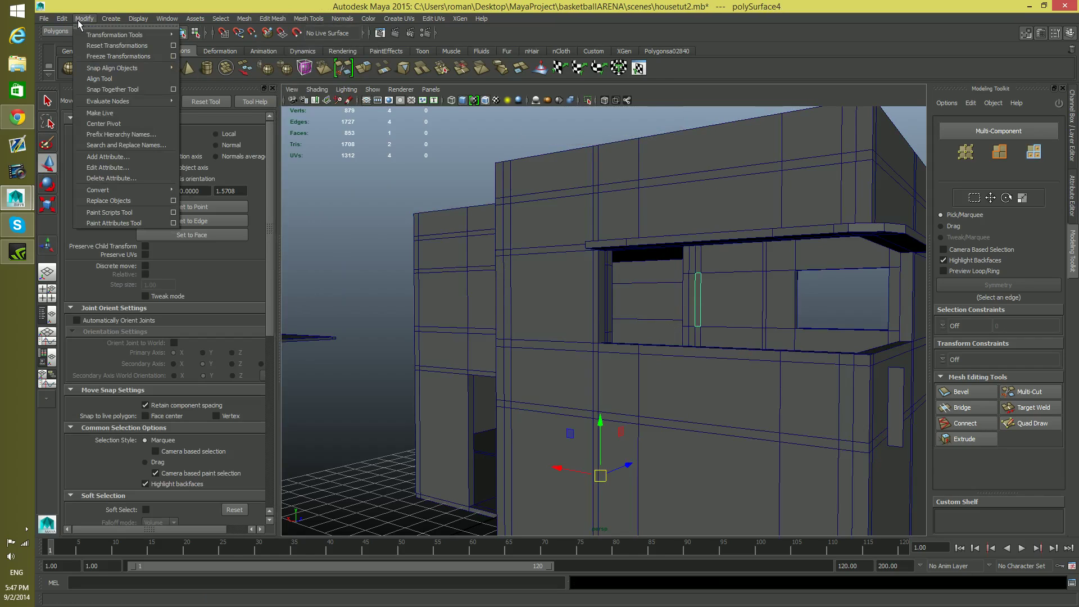
pyautogui.click(100, 113)
# Try to reselect the duplicated wall strip and center its pivot
pyautogui.keyDown('alt'); pyautogui.moveTo(752, 326); pyautogui.dragTo(714, 302); pyautogui.keyUp('alt')
pyautogui.press('F8')
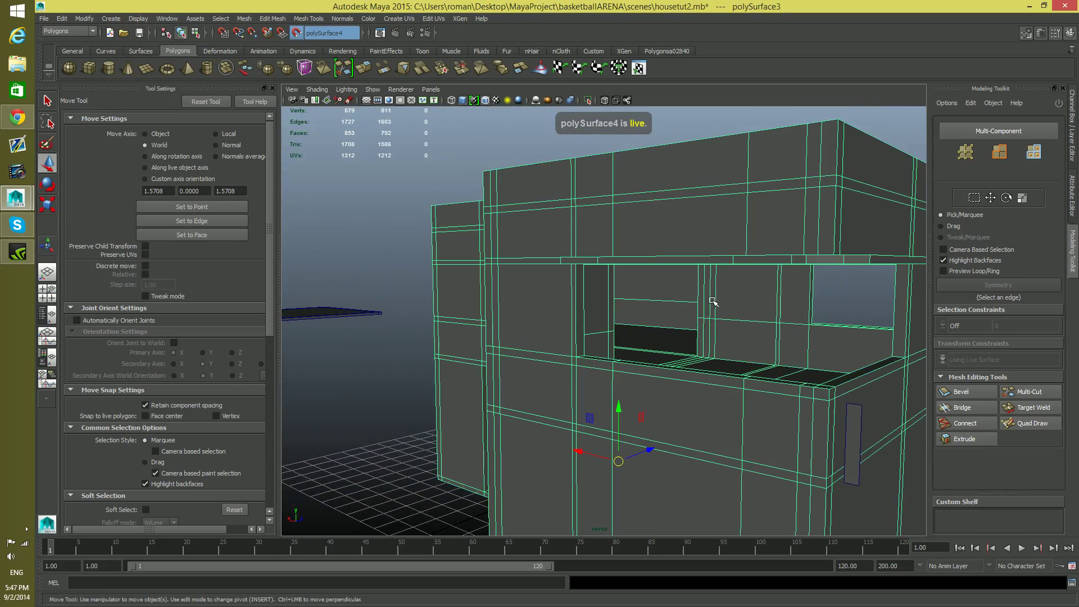
pyautogui.click(753, 346)
pyautogui.click(716, 300)
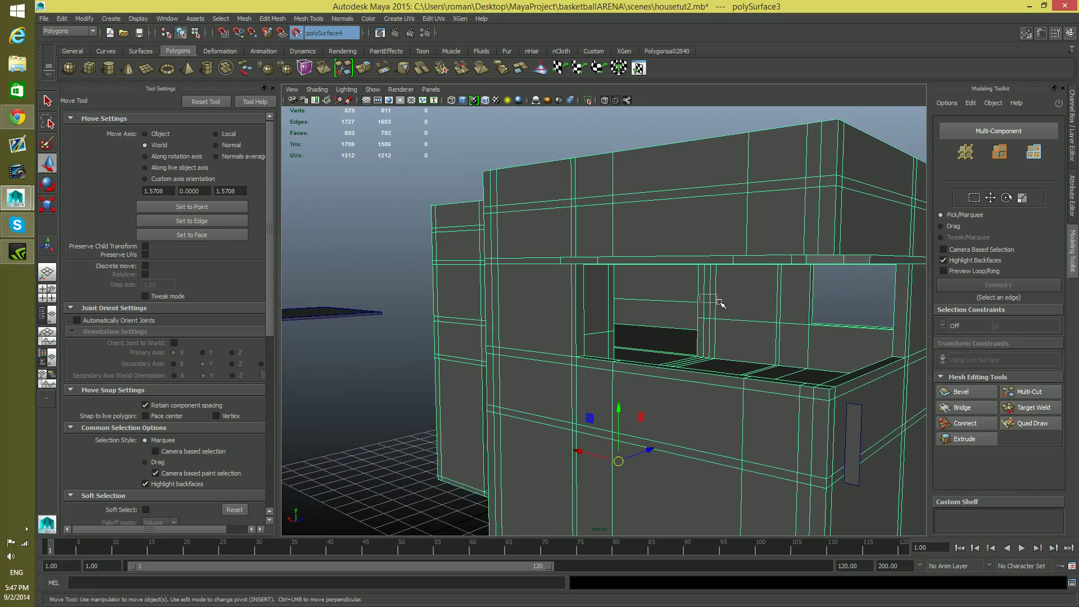
pyautogui.click(819, 309)
pyautogui.moveTo(819, 309)
pyautogui.keyDown('alt'); pyautogui.mouseDown()
pyautogui.moveTo(700, 313)
pyautogui.moveTo(819, 325)
pyautogui.mouseUp(); pyautogui.keyUp('alt')
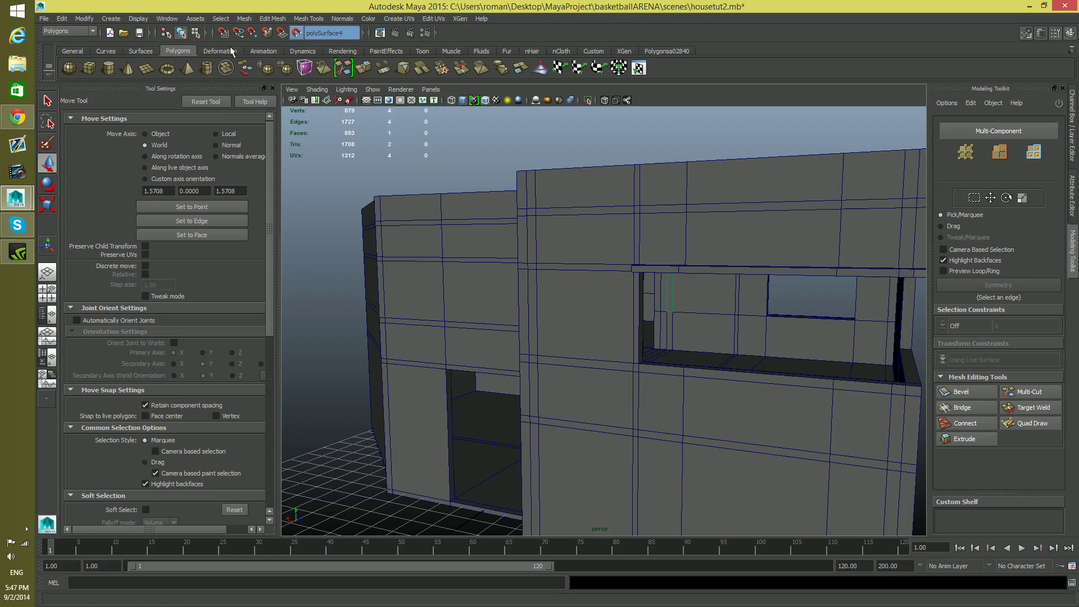
pyautogui.click(90, 21)
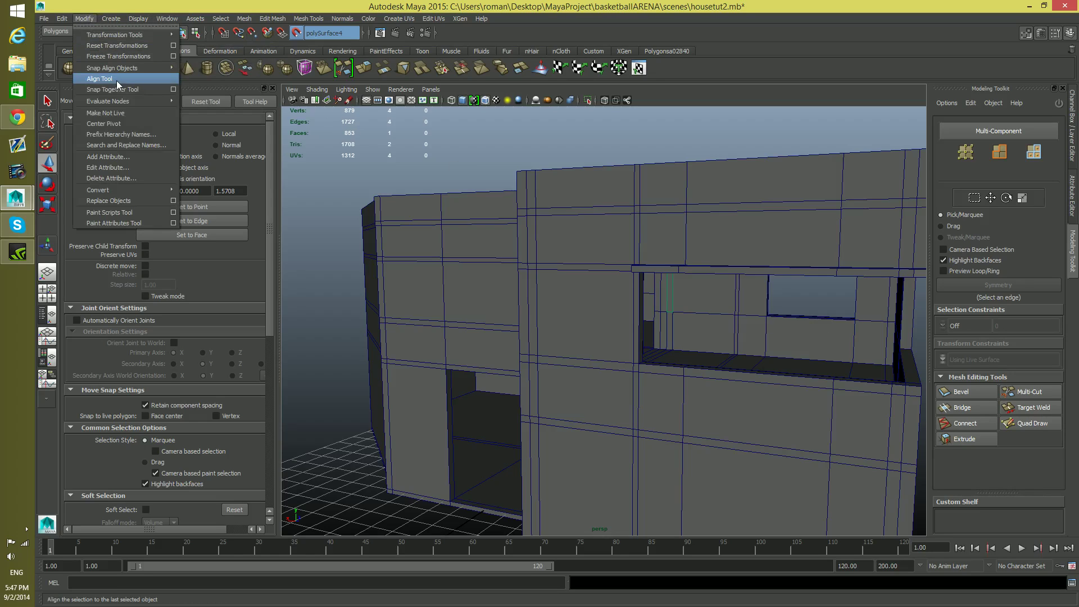
pyautogui.click(123, 126)
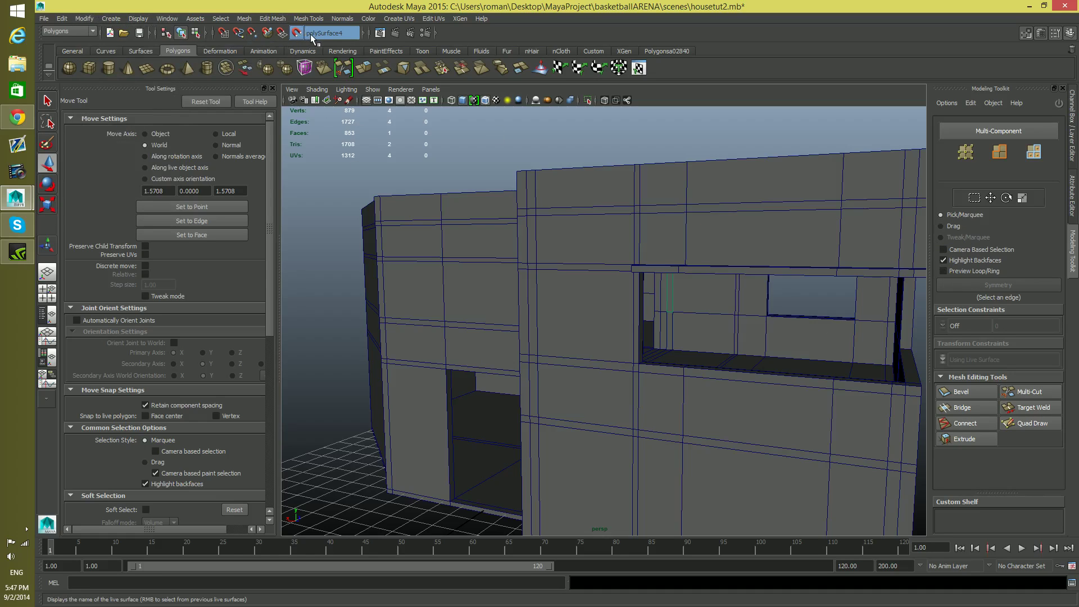
# Try to pick the duplicated wall strip behind the balcony through component selection with the Modeling Toolkit
pyautogui.click(1060, 104)
pyautogui.click(671, 294)
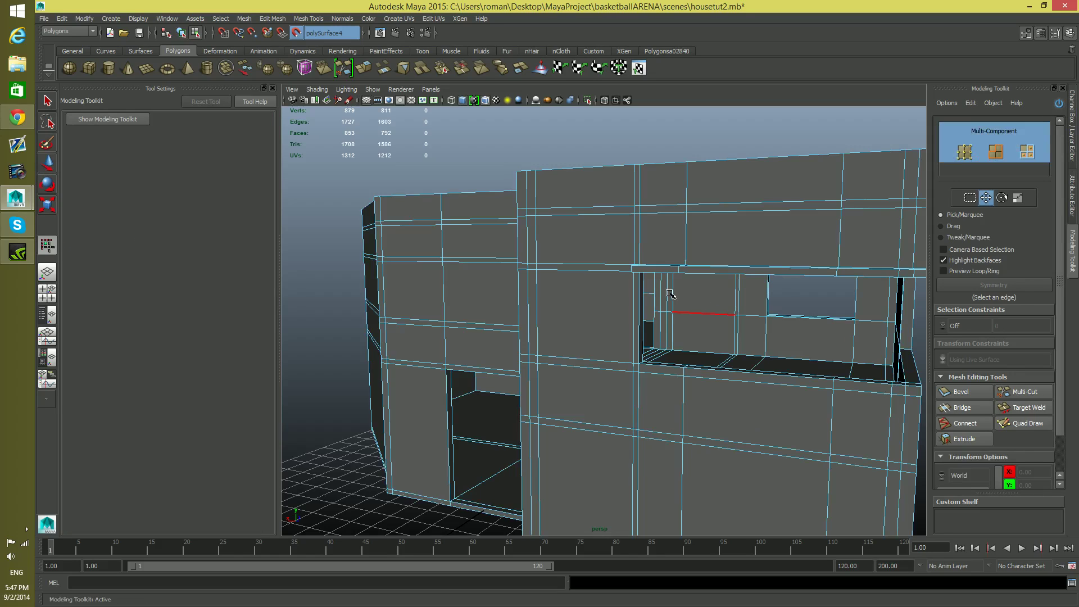
pyautogui.click(672, 292)
pyautogui.press('F8')
pyautogui.press('F8')
pyautogui.click(722, 304)
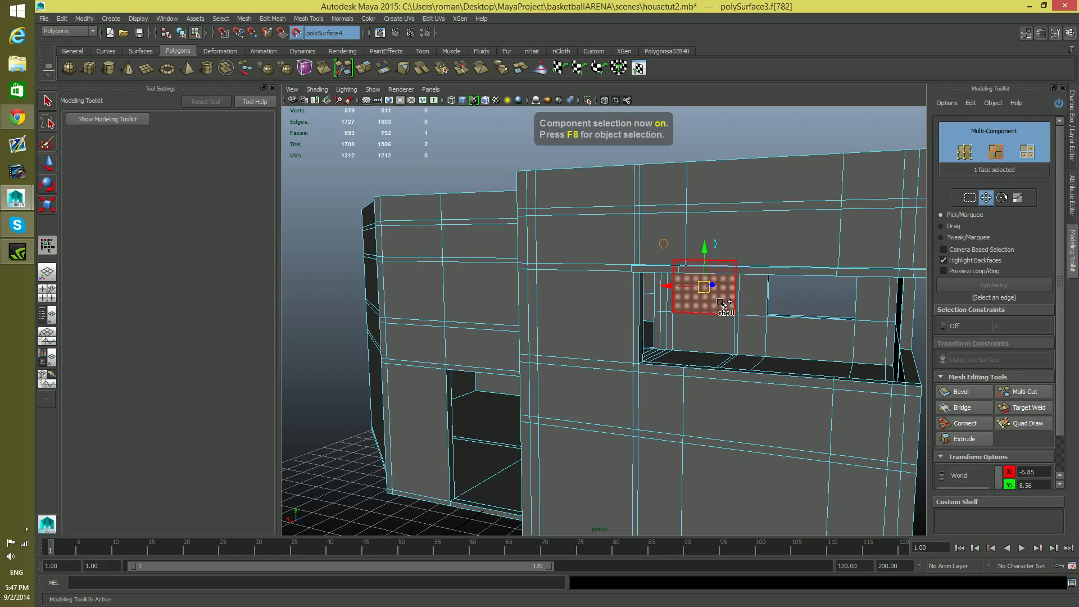
pyautogui.press('F8')
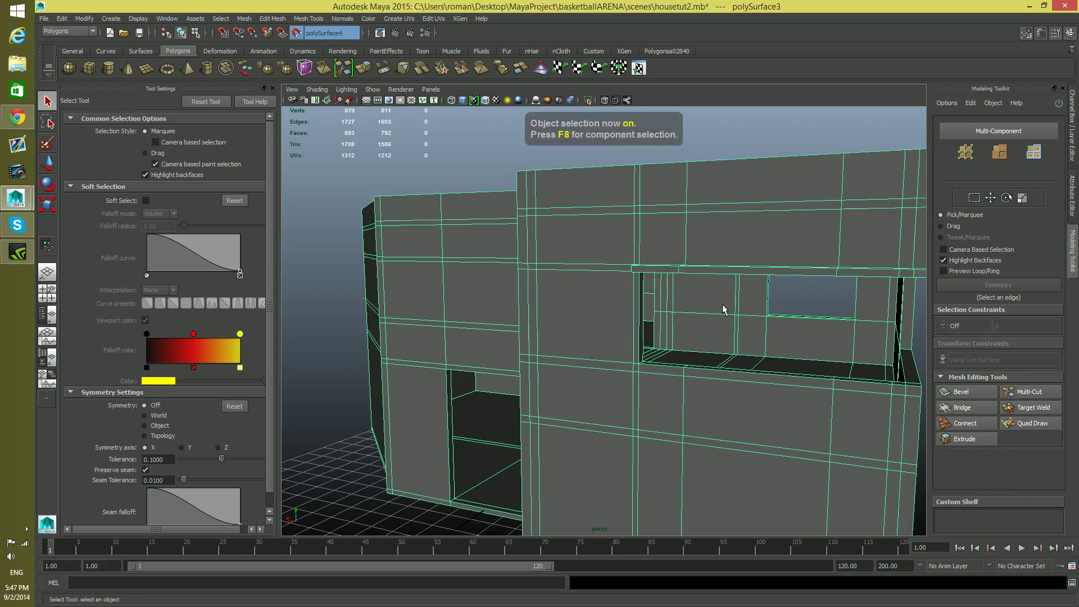
# Try to select the duplicated wall strip in object mode and inspect it up close
pyautogui.moveTo(704, 335); pyautogui.dragTo(705, 335)
pyautogui.click(723, 305)
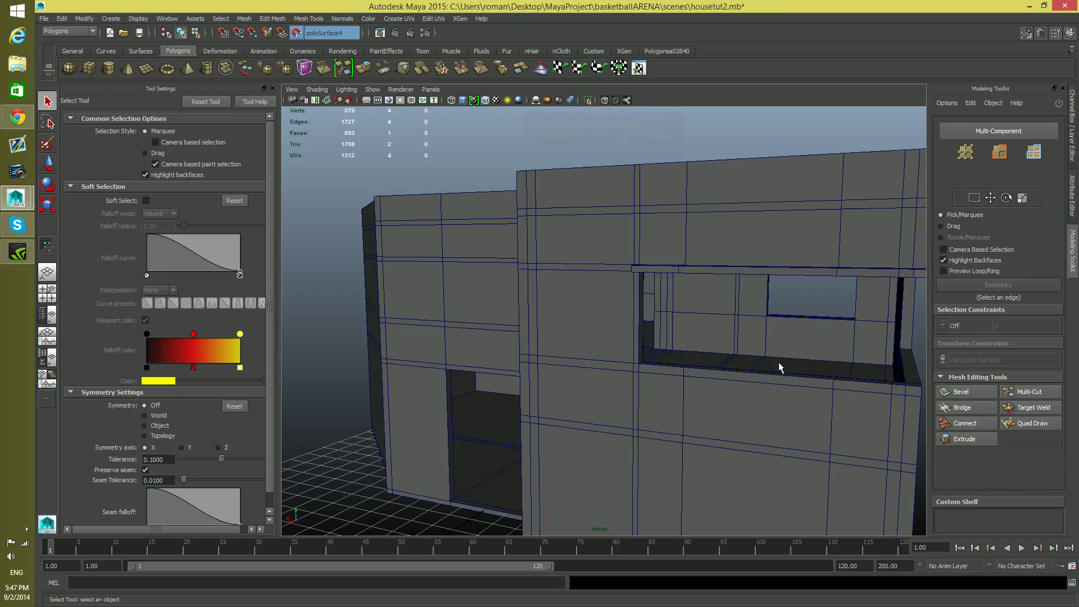
pyautogui.click(670, 306)
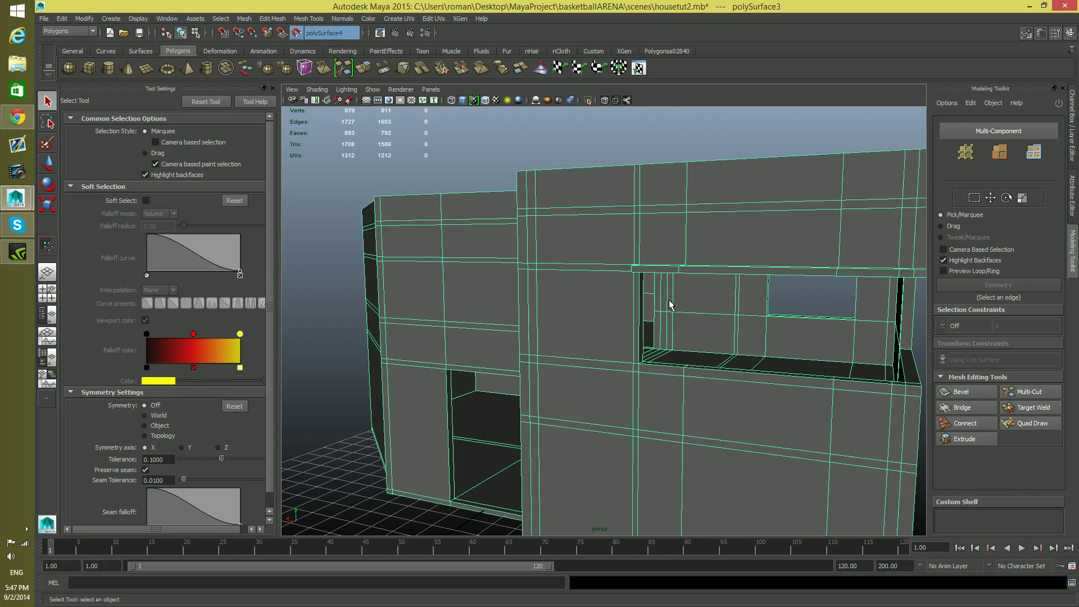
pyautogui.click(748, 303)
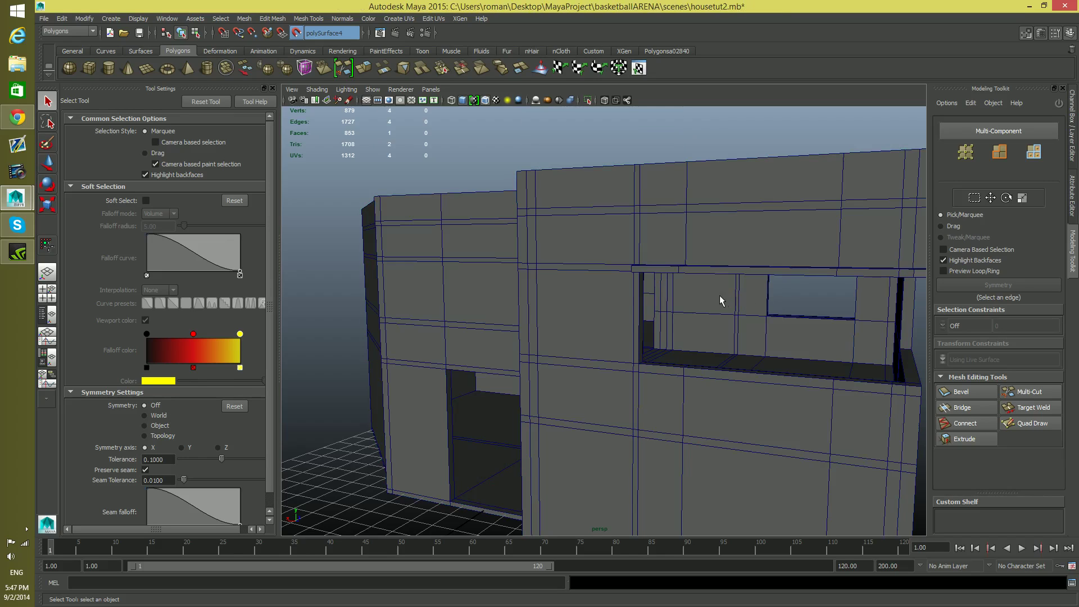
pyautogui.click(623, 329)
pyautogui.click(442, 285)
pyautogui.keyDown('alt'); pyautogui.moveTo(704, 341); pyautogui.dragTo(672, 323); pyautogui.keyUp('alt')
pyautogui.keyDown('alt'); pyautogui.moveTo(672, 323); pyautogui.dragTo(759, 346, button='right'); pyautogui.keyUp('alt')
pyautogui.keyDown('alt'); pyautogui.moveTo(760, 347); pyautogui.dragTo(726, 373); pyautogui.keyUp('alt')
pyautogui.keyDown('alt'); pyautogui.moveTo(726, 374); pyautogui.dragTo(572, 414, button='middle'); pyautogui.keyUp('alt')
pyautogui.keyDown('alt'); pyautogui.moveTo(571, 414); pyautogui.dragTo(984, 464, button='right'); pyautogui.keyUp('alt')
pyautogui.keyDown('alt'); pyautogui.moveTo(802, 423); pyautogui.dragTo(879, 429); pyautogui.keyUp('alt')
pyautogui.keyDown('alt'); pyautogui.moveTo(589, 403); pyautogui.dragTo(679, 410, button='middle'); pyautogui.keyUp('alt')
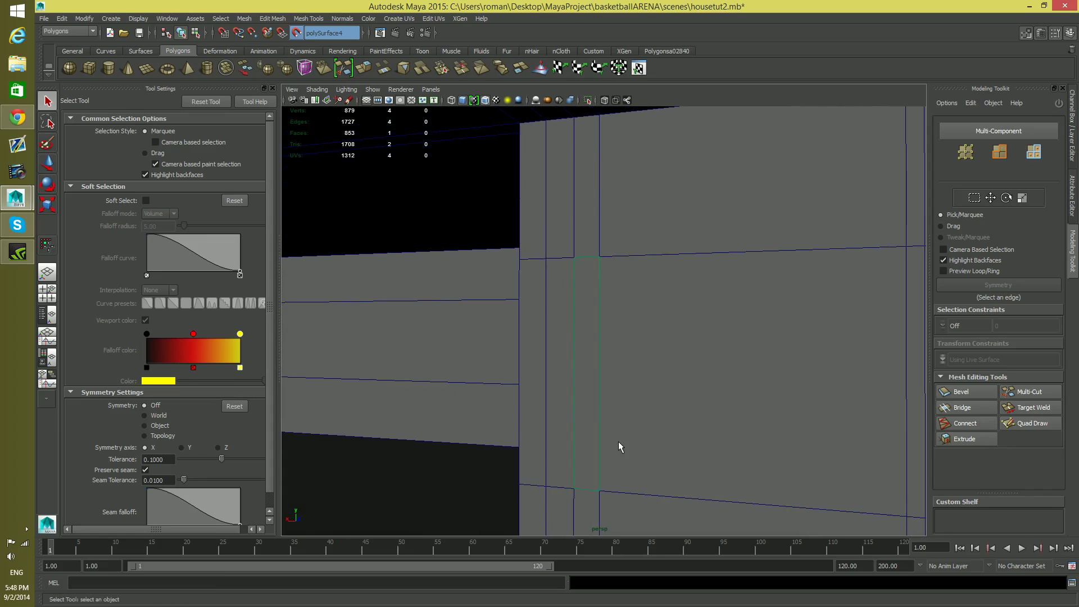
# Show the Outliner beside the perspective view and expand the pCube11 and pCube10 groups
pyautogui.click(52, 313)
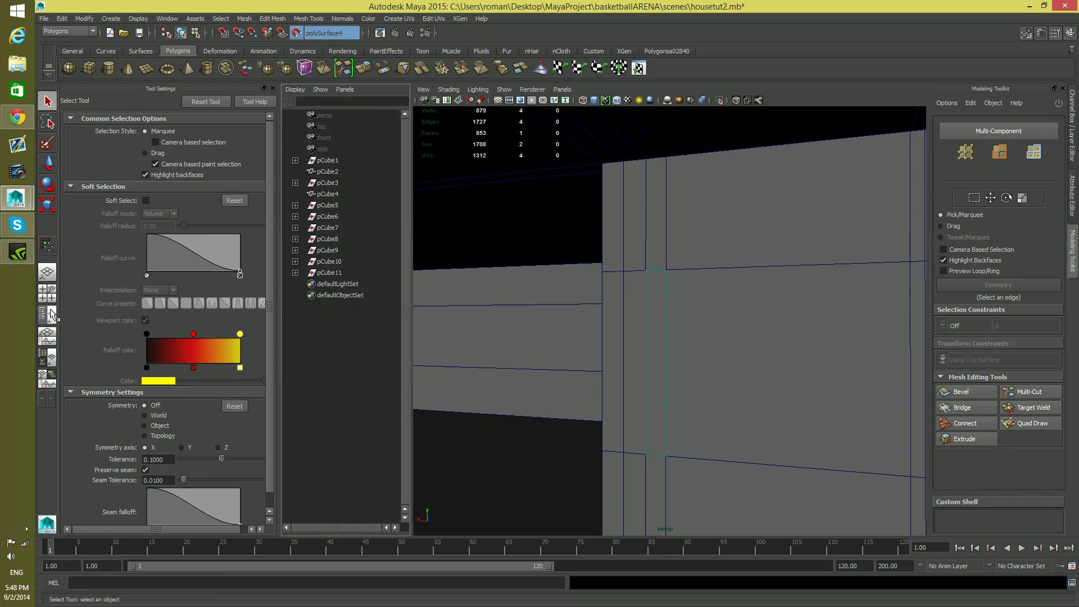
pyautogui.click(295, 273)
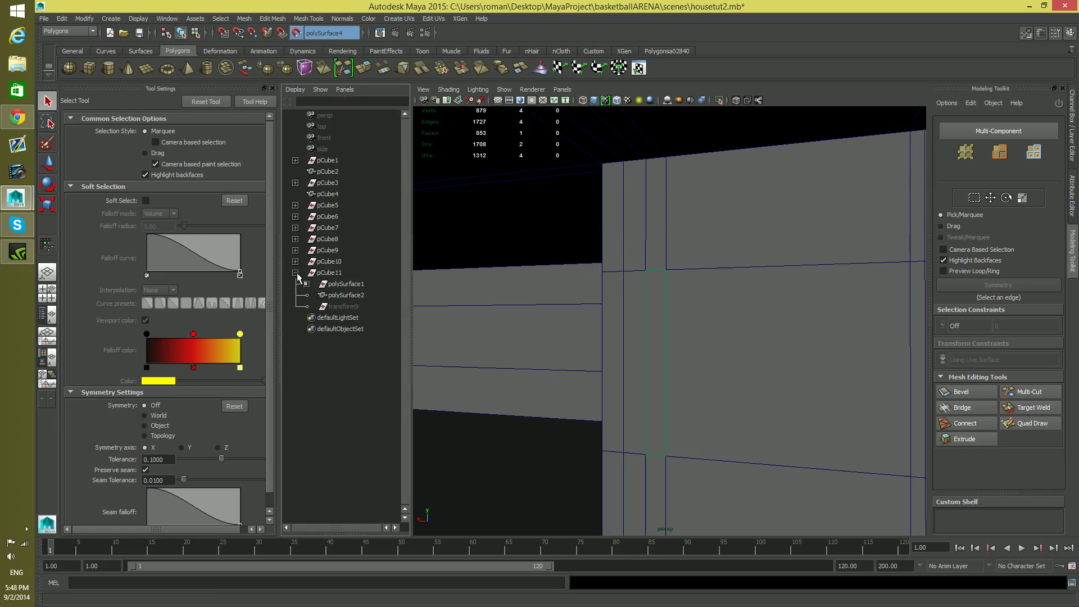
pyautogui.click(295, 261)
# Try to select the wall strip in the view, and undo the selection changes back to its narrow face
pyautogui.moveTo(650, 338); pyautogui.dragTo(673, 382)
pyautogui.click(667, 393)
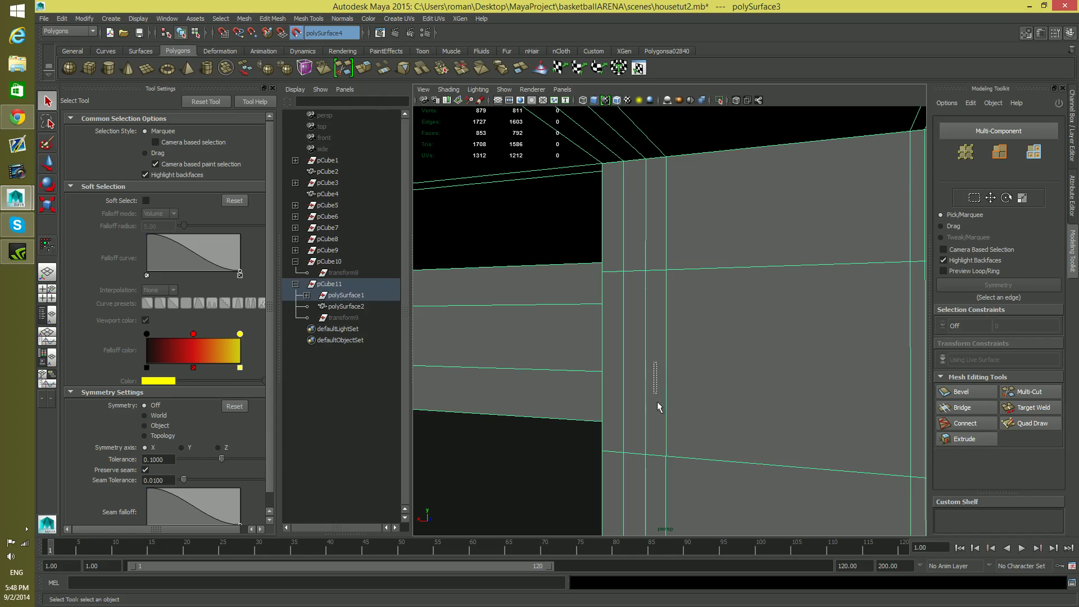
pyautogui.hotkey('ctrl', 'z')
pyautogui.hotkey('shift', 'z')
pyautogui.hotkey('ctrl', 'z')
pyautogui.hotkey('shift', 'z')
pyautogui.press('F8')
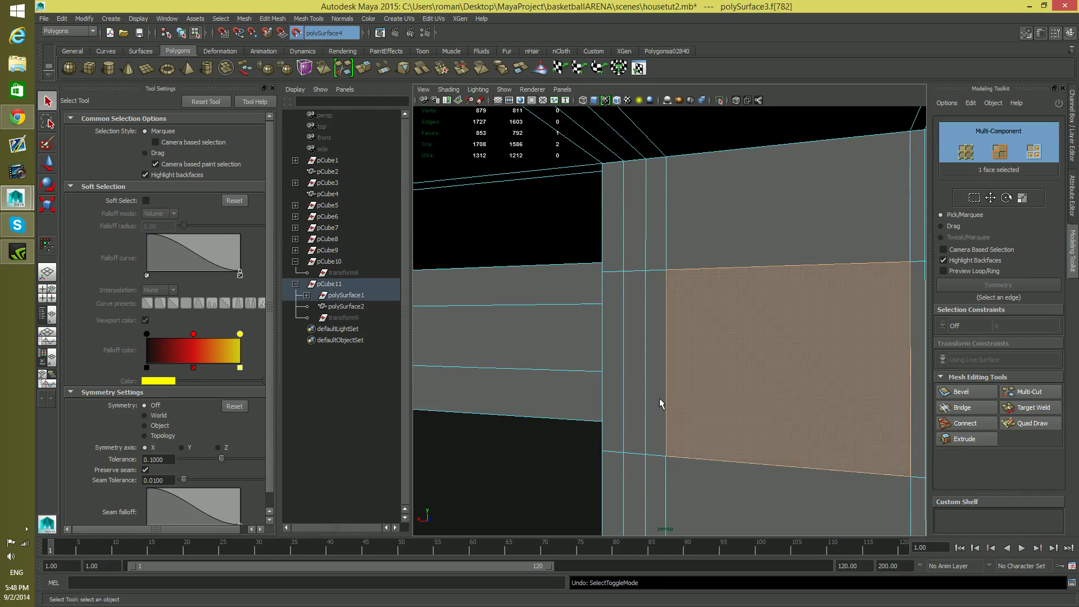
pyautogui.hotkey('ctrl', 'z')
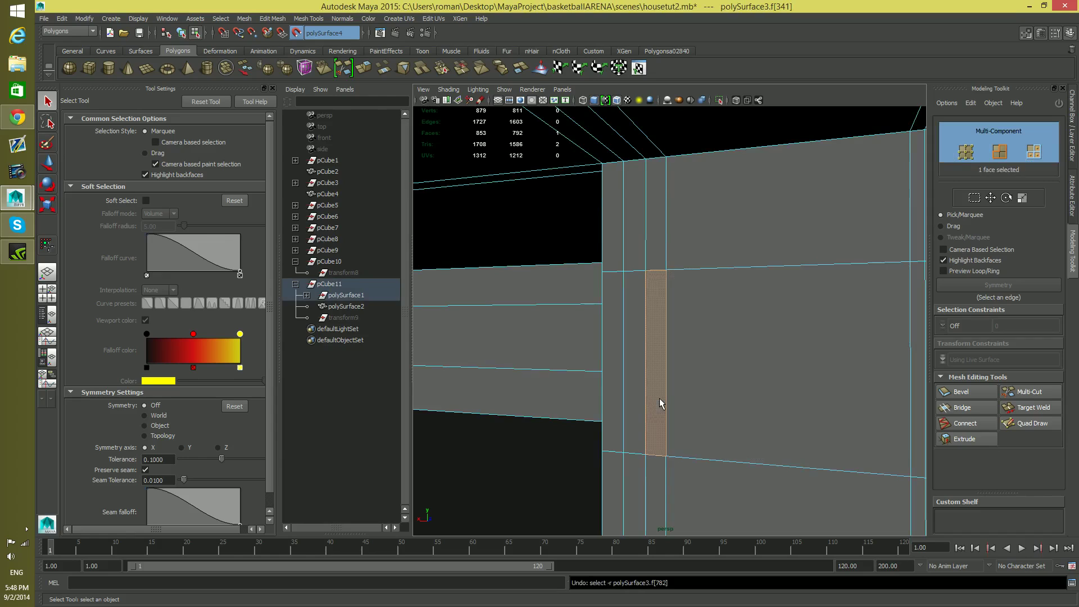
# Turn off the live surface and select the duplicated wall strip as an object
pyautogui.click(293, 32)
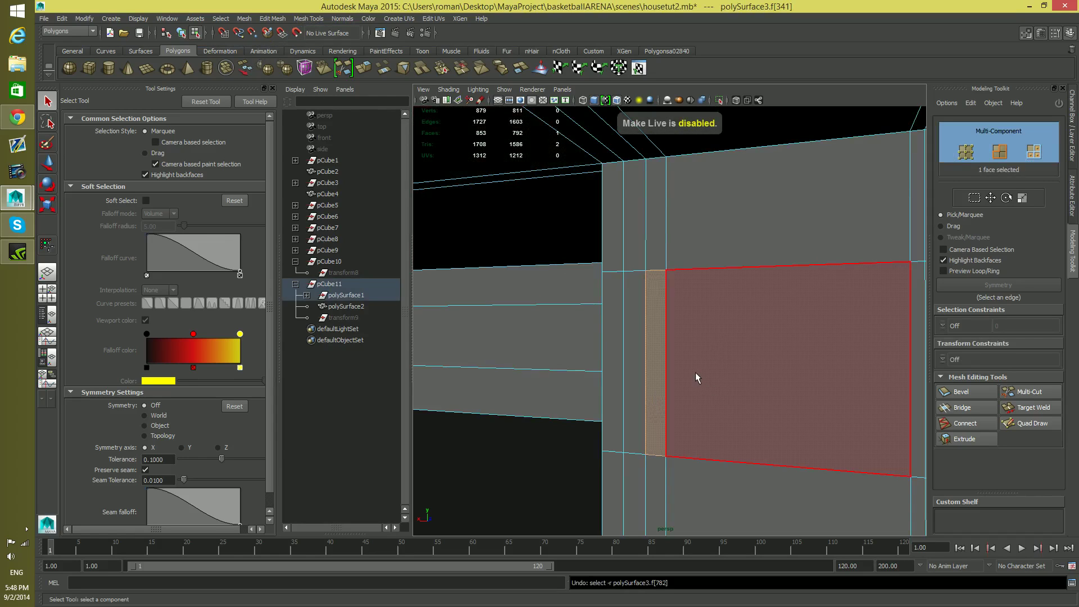
pyautogui.press('F8')
pyautogui.moveTo(605, 338); pyautogui.dragTo(711, 413)
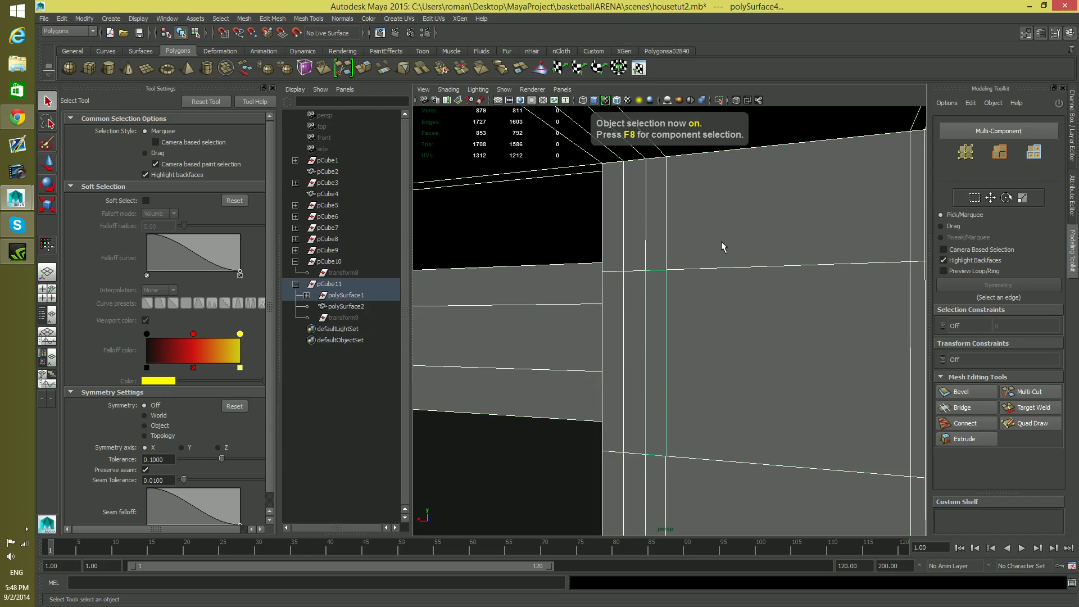
pyautogui.press('F8')
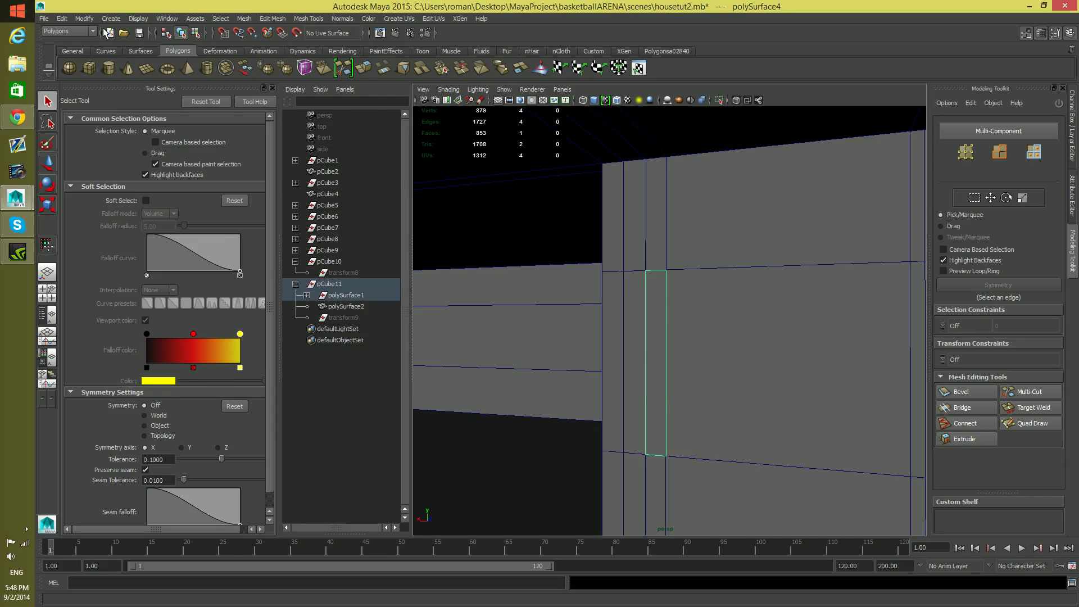
pyautogui.click(84, 19)
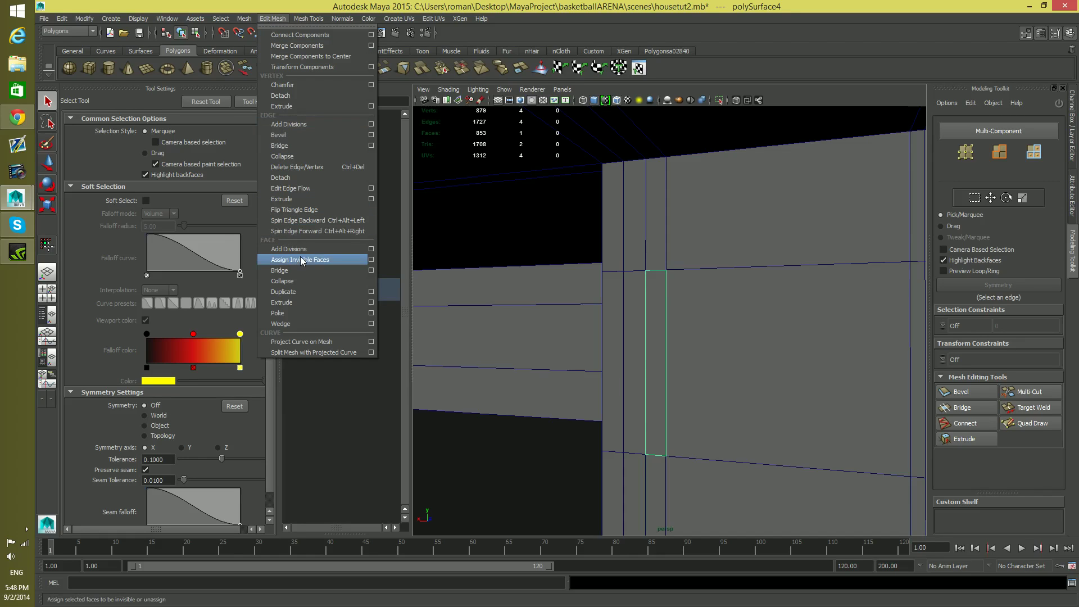
pyautogui.click(91, 33)
pyautogui.click(84, 19)
pyautogui.click(112, 125)
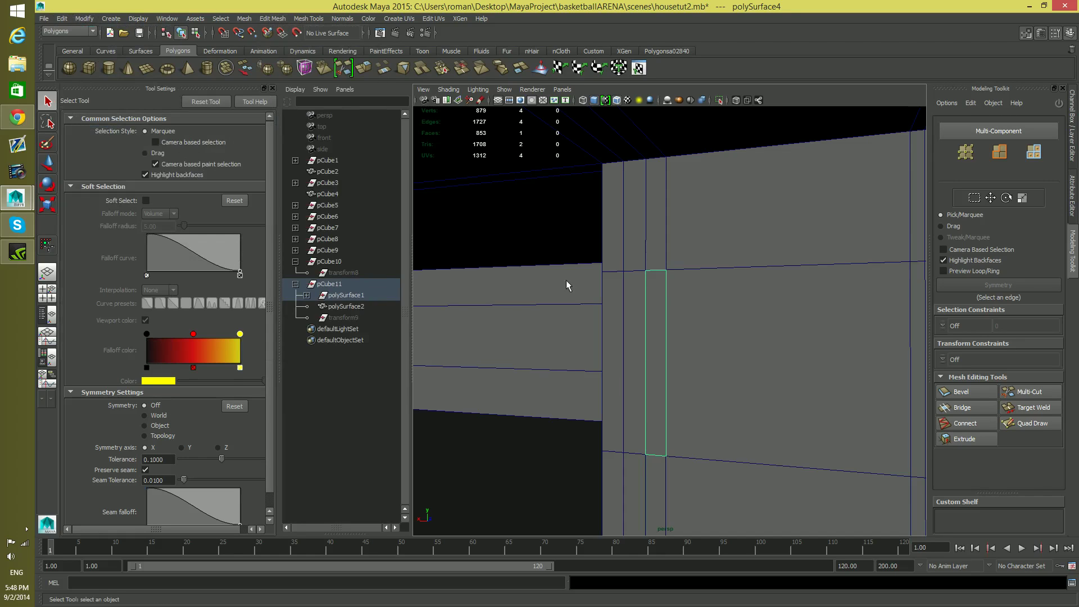
# Delete the duplicated wall strip behind the balcony
pyautogui.press('w')
pyautogui.keyDown('alt'); pyautogui.moveTo(820, 421); pyautogui.dragTo(439, 388, button='right'); pyautogui.keyUp('alt')
pyautogui.keyDown('alt'); pyautogui.moveTo(706, 309); pyautogui.dragTo(421, 376); pyautogui.keyUp('alt')
pyautogui.keyDown('alt'); pyautogui.moveTo(460, 381); pyautogui.dragTo(595, 358, button='middle'); pyautogui.keyUp('alt')
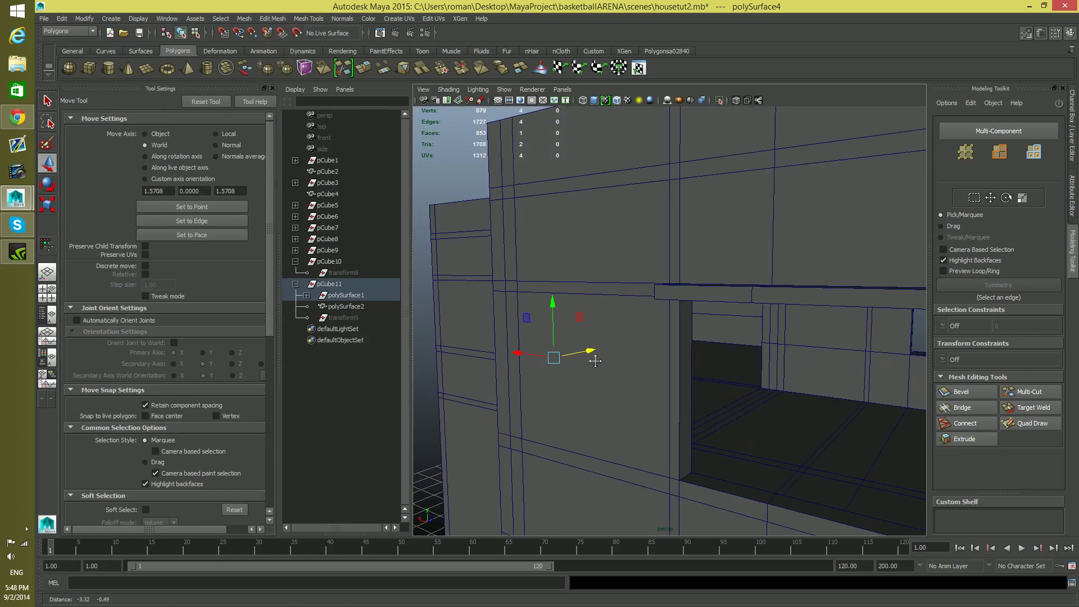
pyautogui.moveTo(591, 348); pyautogui.dragTo(583, 370)
pyautogui.press('Delete')
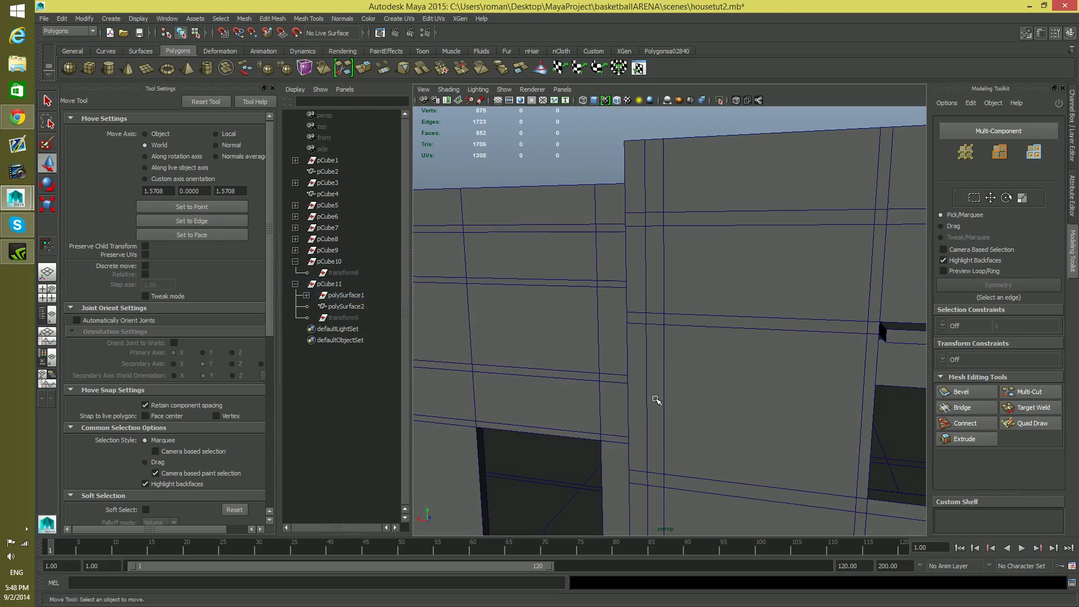
# Delete the stray flat piece polySurface2 standing beside the front block
pyautogui.scroll(-10, 656, 401)
pyautogui.keyDown('alt'); pyautogui.moveTo(733, 394); pyautogui.dragTo(635, 400); pyautogui.keyUp('alt')
pyautogui.scroll(5, 825, 420)
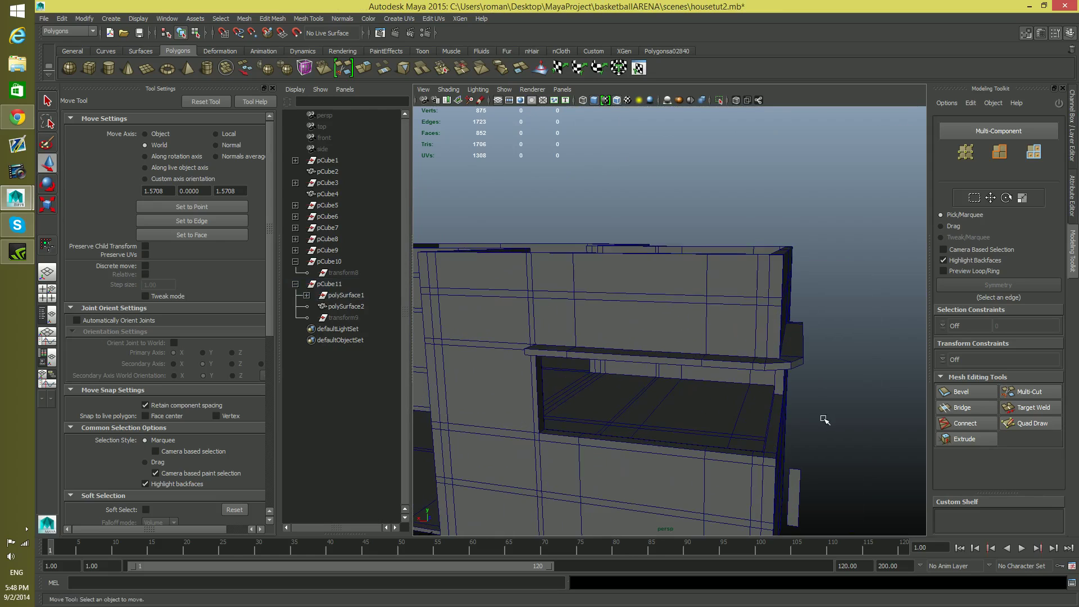
pyautogui.click(801, 482)
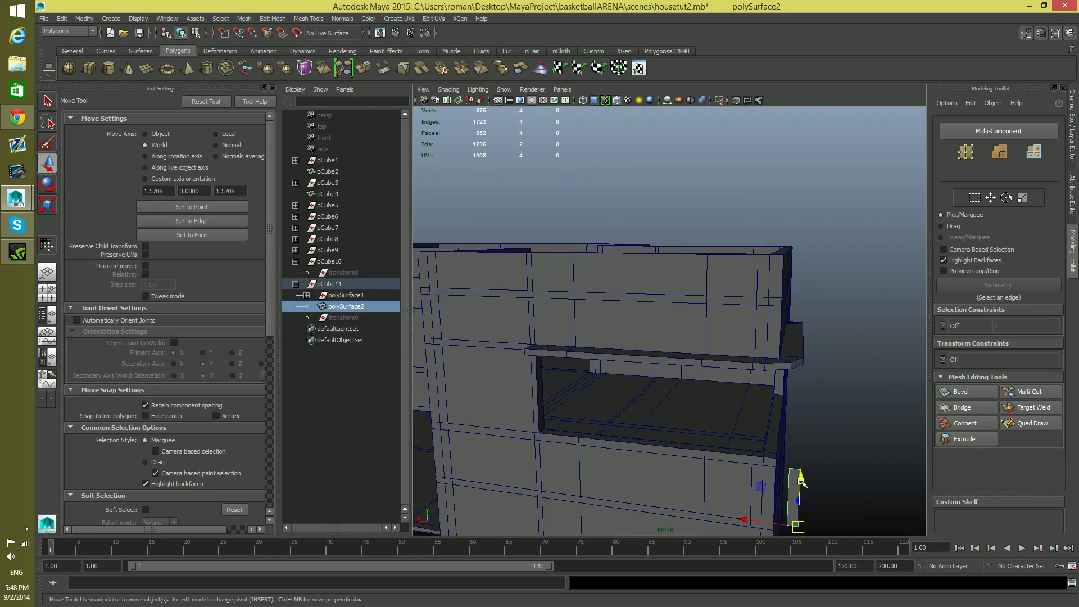
pyautogui.press('Delete')
# Select the house mesh and insert a horizontal edge loop around its lower storey, below the existing pair of loops
pyautogui.scroll(-6, 793, 466)
pyautogui.keyDown('alt'); pyautogui.moveTo(733, 446); pyautogui.dragTo(759, 364); pyautogui.keyUp('alt')
pyautogui.keyDown('alt'); pyautogui.moveTo(626, 322); pyautogui.dragTo(712, 371); pyautogui.keyUp('alt')
pyautogui.keyDown('shift'); pyautogui.rightClick(713, 369); pyautogui.keyUp('shift')
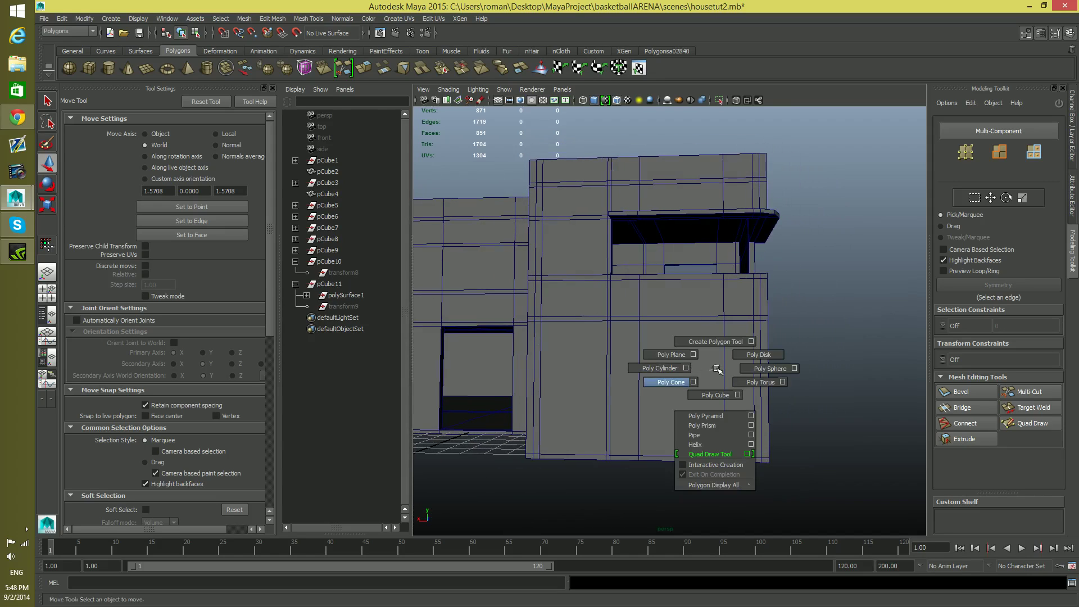
pyautogui.press('F8')
pyautogui.press('F8')
pyautogui.rightClick(735, 364)
pyautogui.click(734, 364)
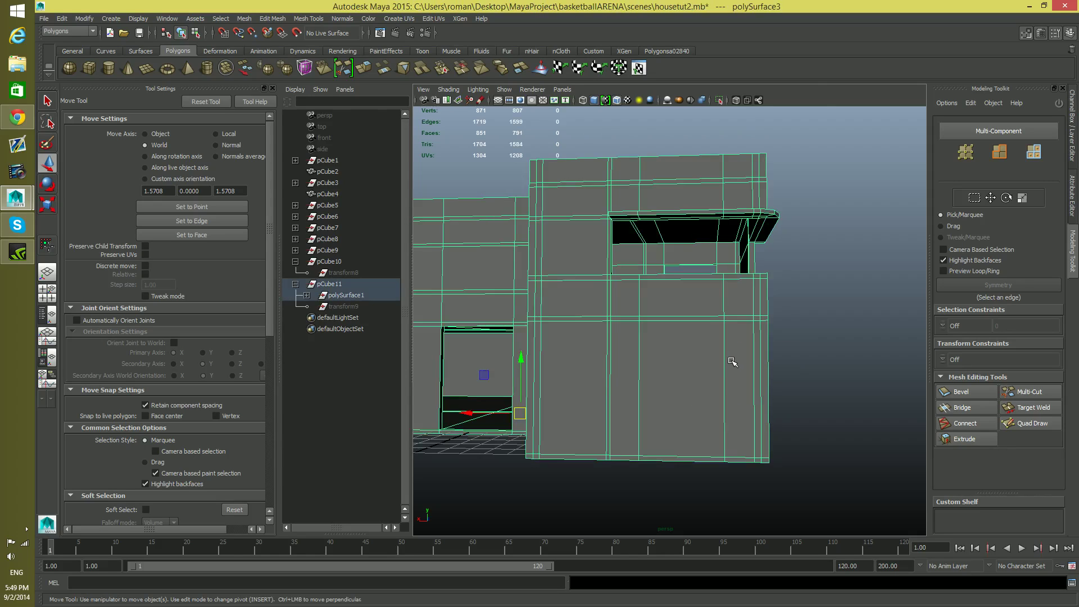
pyautogui.keyDown('shift'); pyautogui.moveTo(733, 362); pyautogui.dragTo(702, 346, button='right'); pyautogui.keyUp('shift')
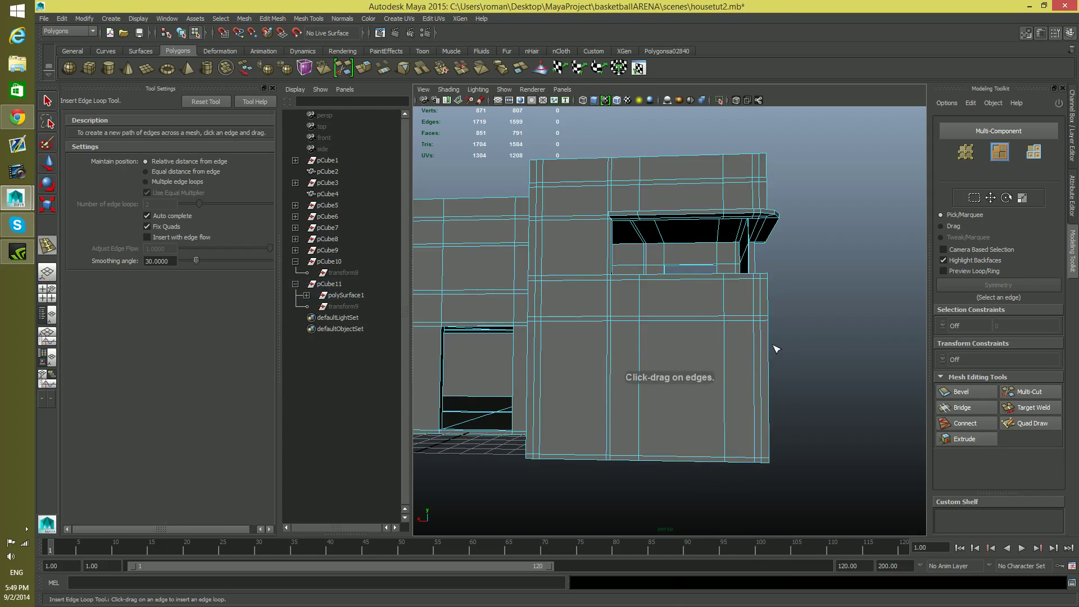
pyautogui.moveTo(770, 354); pyautogui.dragTo(772, 348)
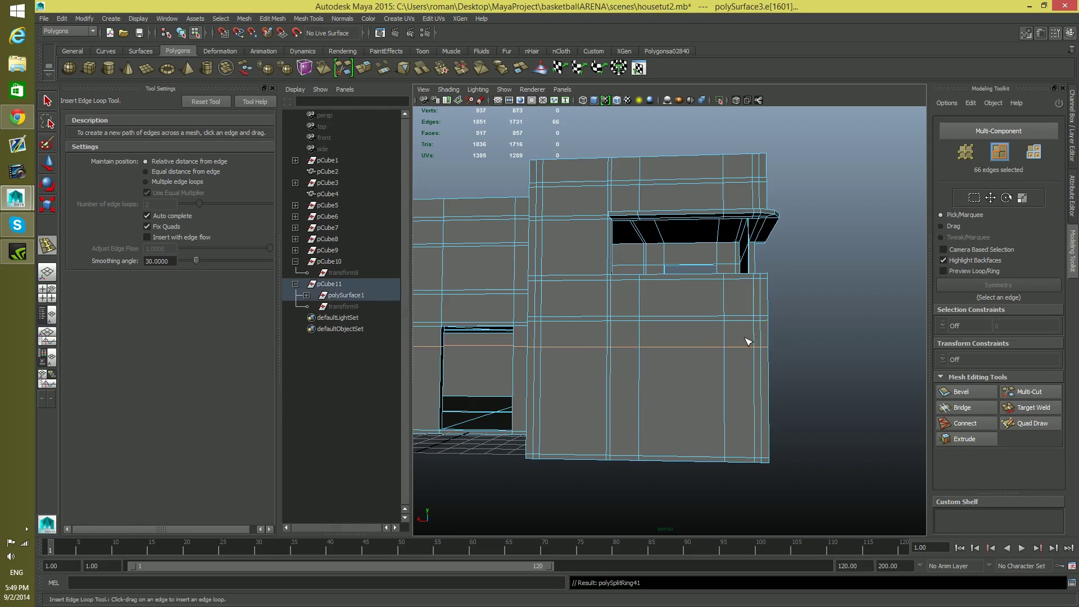
# Insert a second horizontal edge loop around the lower storey, close to the new one
pyautogui.keyDown('alt'); pyautogui.moveTo(592, 338); pyautogui.dragTo(589, 364); pyautogui.keyUp('alt')
pyautogui.keyDown('alt'); pyautogui.moveTo(508, 365); pyautogui.dragTo(670, 351); pyautogui.keyUp('alt')
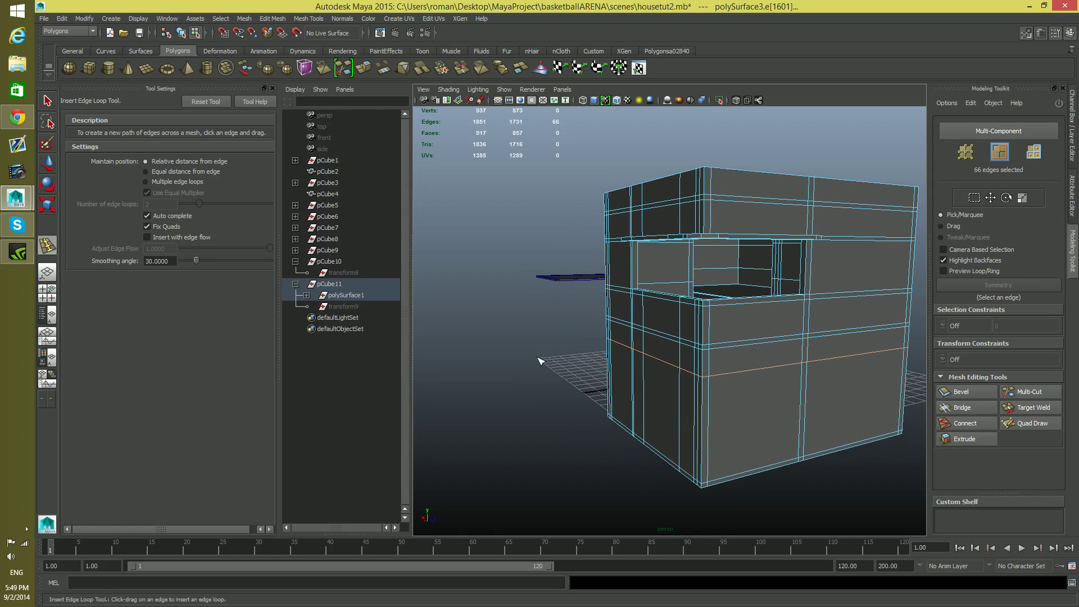
pyautogui.keyDown('alt'); pyautogui.moveTo(570, 383); pyautogui.dragTo(703, 441); pyautogui.keyUp('alt')
pyautogui.keyDown('alt'); pyautogui.moveTo(703, 441); pyautogui.dragTo(790, 421, button='right'); pyautogui.keyUp('alt')
pyautogui.keyDown('alt'); pyautogui.moveTo(793, 417); pyautogui.dragTo(790, 383, button='middle'); pyautogui.keyUp('alt')
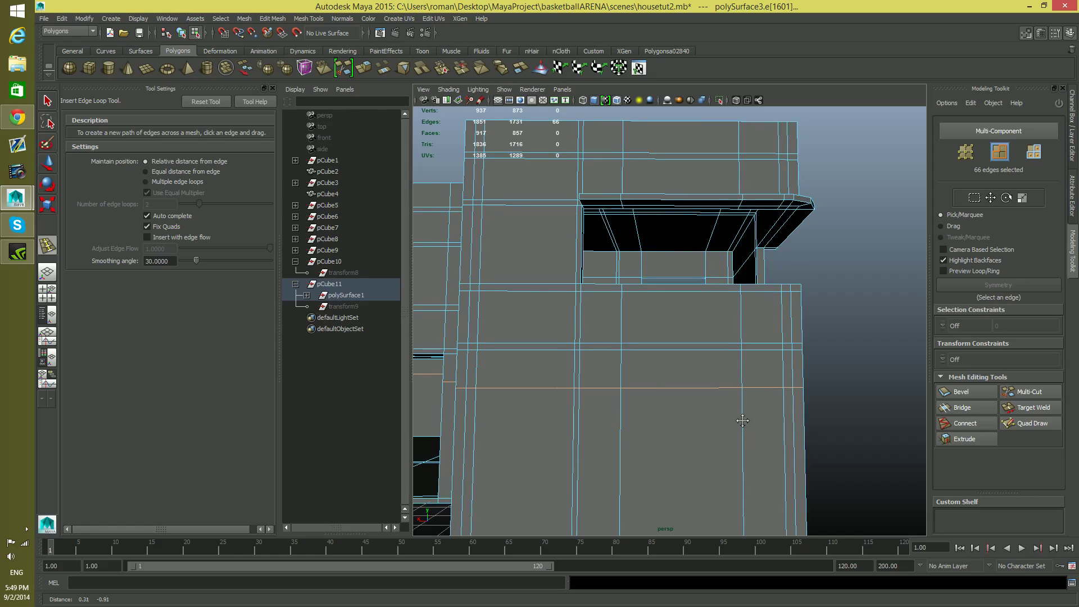
pyautogui.moveTo(803, 382); pyautogui.dragTo(807, 399)
pyautogui.scroll(-3, 802, 431)
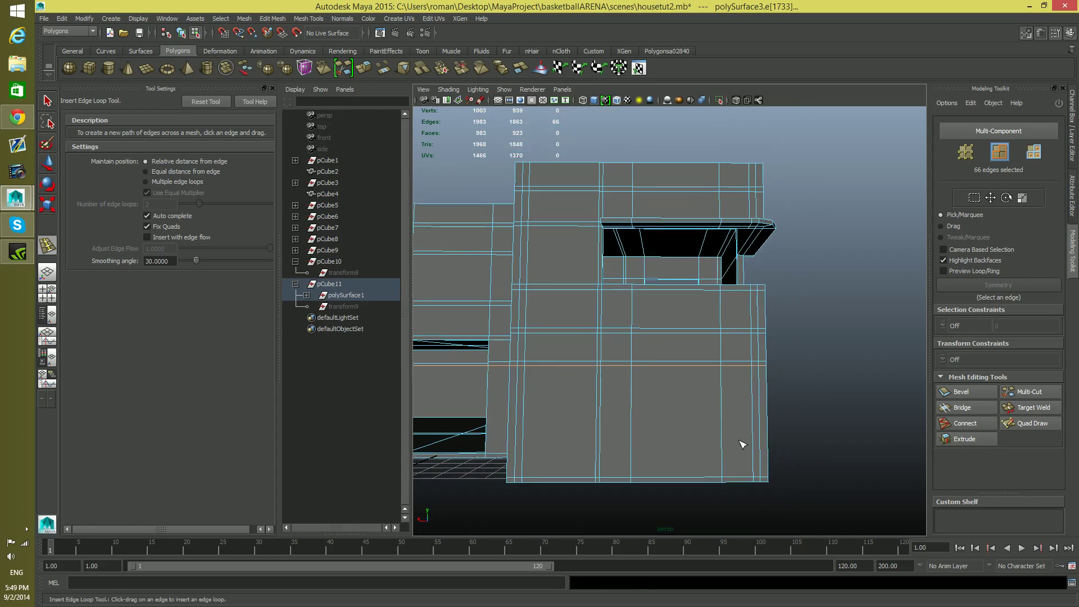
# Delete the five lower front-wall faces of the front block, keeping the narrow strips along its edges
pyautogui.press('q')
pyautogui.moveTo(656, 362); pyautogui.dragTo(662, 382, button='right')
pyautogui.click(737, 403)
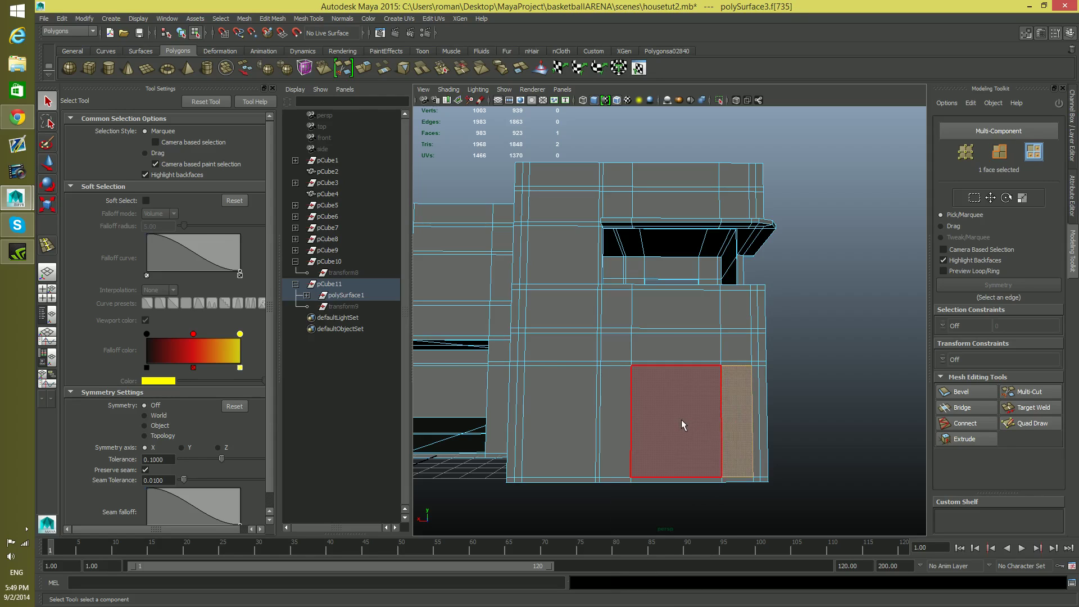
pyautogui.keyDown('shift'); pyautogui.click(681, 419); pyautogui.keyUp('shift')
pyautogui.keyDown('shift'); pyautogui.click(757, 406); pyautogui.keyUp('shift')
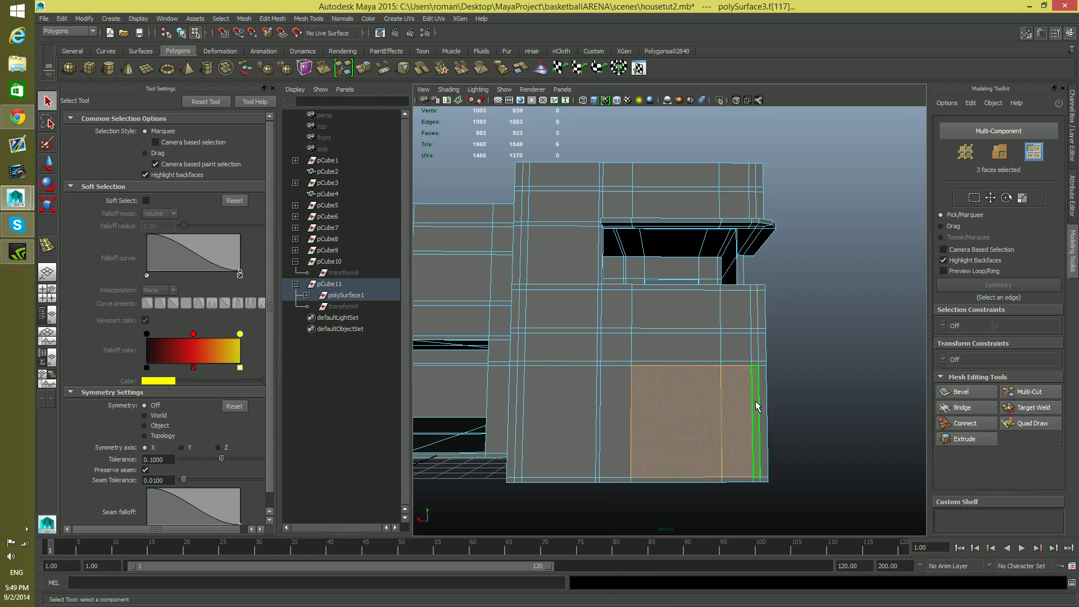
pyautogui.keyDown('shift'); pyautogui.click(756, 403); pyautogui.keyUp('shift')
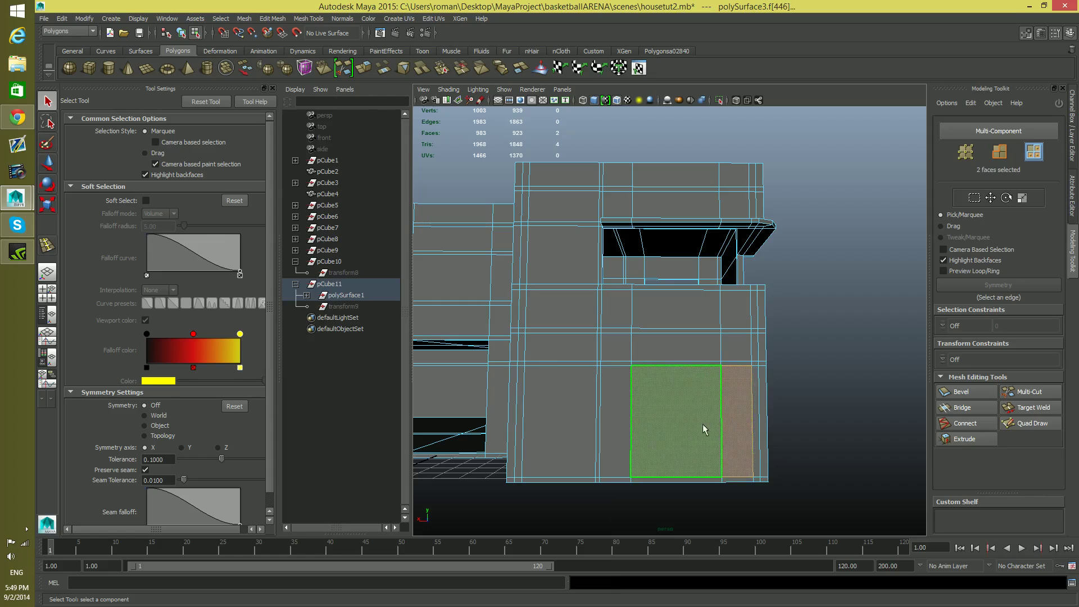
pyautogui.keyDown('shift'); pyautogui.click(606, 411); pyautogui.keyUp('shift')
pyautogui.keyDown('shift'); pyautogui.click(598, 406); pyautogui.keyUp('shift')
pyautogui.keyDown('shift'); pyautogui.click(557, 412); pyautogui.keyUp('shift')
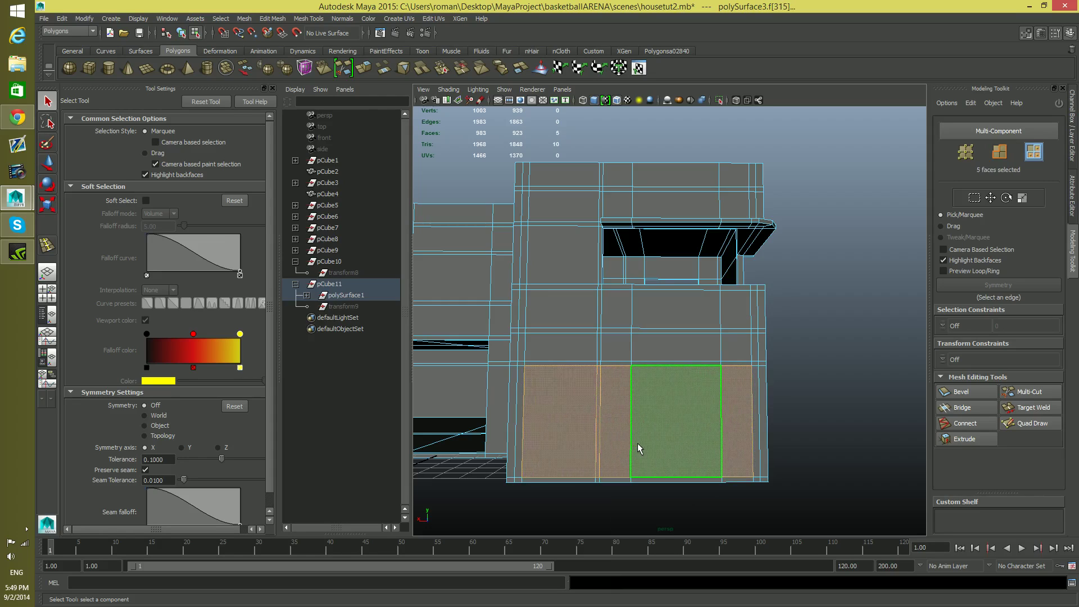
pyautogui.press('Delete')
# Insert two vertical edge loops through the front block's inner room, one close to each side wall
pyautogui.moveTo(681, 439)
pyautogui.keyDown('alt'); pyautogui.mouseDown()
pyautogui.moveTo(704, 441)
pyautogui.moveTo(665, 444)
pyautogui.mouseUp(); pyautogui.keyUp('alt')
pyautogui.keyDown('alt'); pyautogui.moveTo(665, 444); pyautogui.dragTo(786, 478, button='right'); pyautogui.keyUp('alt')
pyautogui.keyDown('alt'); pyautogui.moveTo(786, 478); pyautogui.dragTo(704, 365, button='middle'); pyautogui.keyUp('alt')
pyautogui.keyDown('alt'); pyautogui.moveTo(705, 378); pyautogui.dragTo(735, 385); pyautogui.keyUp('alt')
pyautogui.keyDown('alt'); pyautogui.moveTo(652, 421); pyautogui.dragTo(831, 455, button='right'); pyautogui.keyUp('alt')
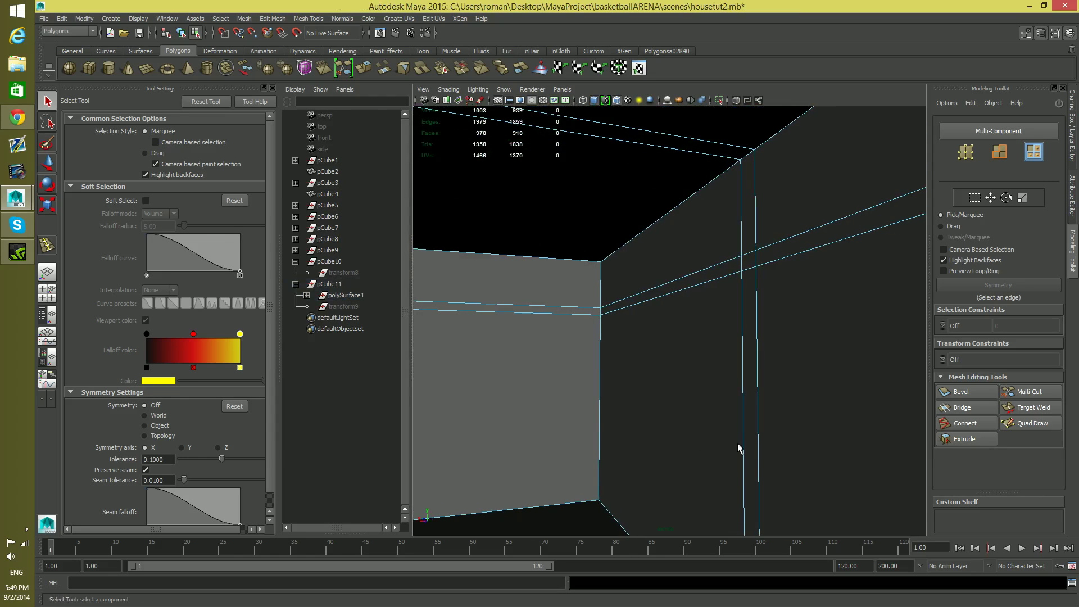
pyautogui.keyDown('alt'); pyautogui.moveTo(646, 428); pyautogui.dragTo(701, 425, button='middle'); pyautogui.keyUp('alt')
pyautogui.keyDown('alt'); pyautogui.moveTo(697, 428); pyautogui.dragTo(642, 422); pyautogui.keyUp('alt')
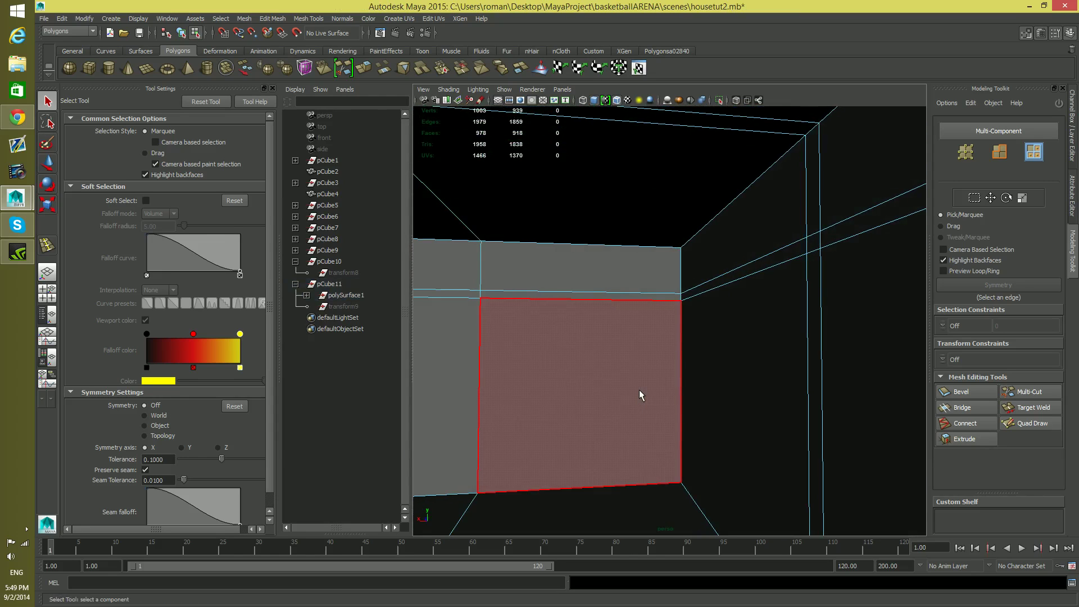
pyautogui.press('F8')
pyautogui.keyDown('shift'); pyautogui.moveTo(639, 341); pyautogui.dragTo(567, 356, button='right'); pyautogui.keyUp('shift')
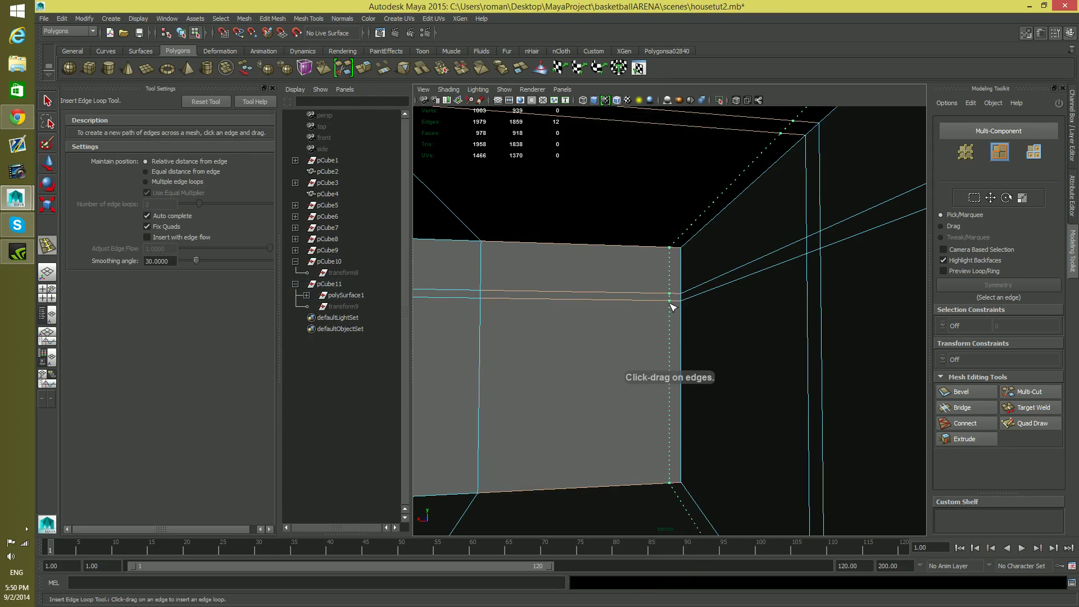
pyautogui.click(673, 307)
pyautogui.moveTo(646, 345)
pyautogui.keyDown('alt'); pyautogui.mouseDown(button='middle')
pyautogui.moveTo(686, 338)
pyautogui.moveTo(614, 356)
pyautogui.moveTo(656, 348)
pyautogui.moveTo(624, 366)
pyautogui.moveTo(659, 355)
pyautogui.mouseUp(button='middle'); pyautogui.keyUp('alt')
pyautogui.scroll(-5, 650, 349)
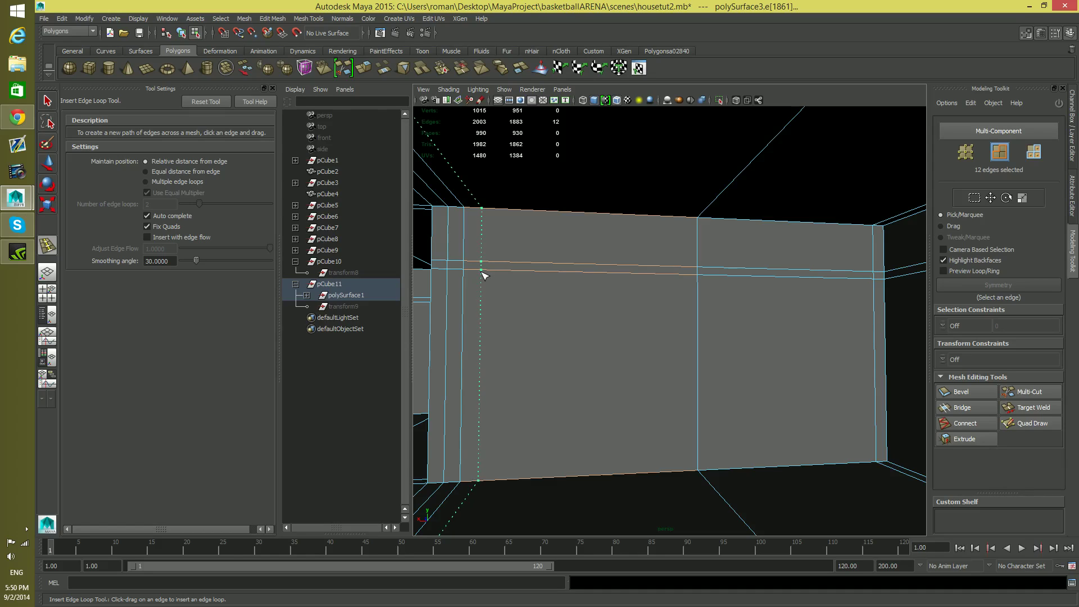
pyautogui.moveTo(481, 272); pyautogui.dragTo(481, 274)
# Try to vertex-snap the left interior edge loop to the left side of the ground-floor opening, and undo the move
pyautogui.keyDown('alt'); pyautogui.moveTo(666, 316); pyautogui.dragTo(366, 349, button='right'); pyautogui.keyUp('alt')
pyautogui.keyDown('alt'); pyautogui.moveTo(487, 353); pyautogui.dragTo(392, 362, button='right'); pyautogui.keyUp('alt')
pyautogui.keyDown('alt'); pyautogui.moveTo(530, 376); pyautogui.dragTo(583, 368); pyautogui.keyUp('alt')
pyautogui.press('w')
pyautogui.press('v')
pyautogui.click(534, 327)
pyautogui.moveTo(535, 328)
pyautogui.mouseDown()
pyautogui.moveTo(669, 330)
pyautogui.moveTo(520, 329)
pyautogui.mouseUp()
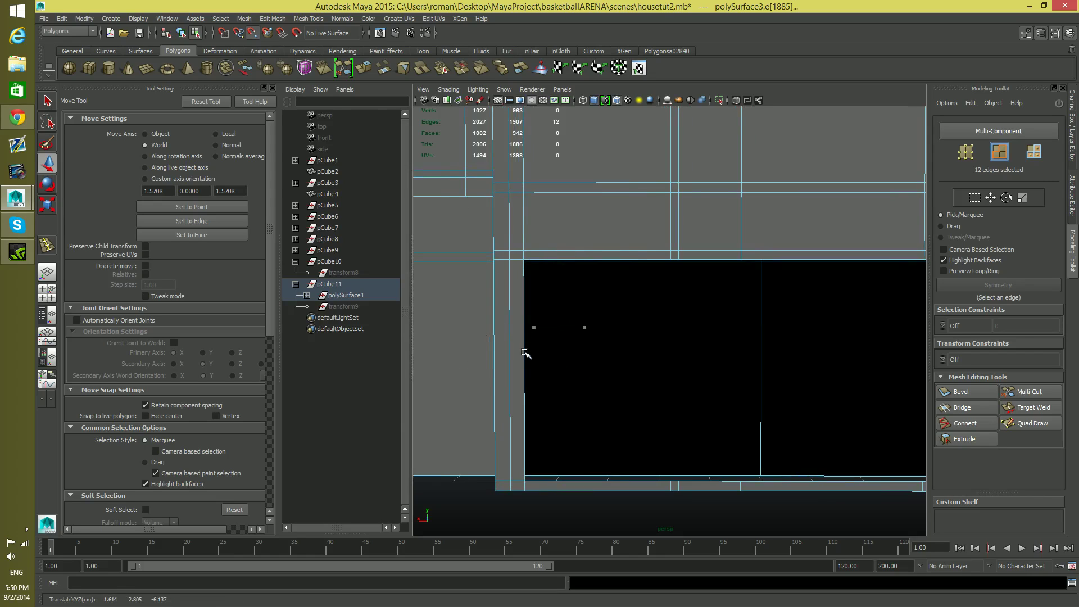
pyautogui.keyDown('alt'); pyautogui.moveTo(540, 357); pyautogui.dragTo(655, 373, button='middle'); pyautogui.keyUp('alt')
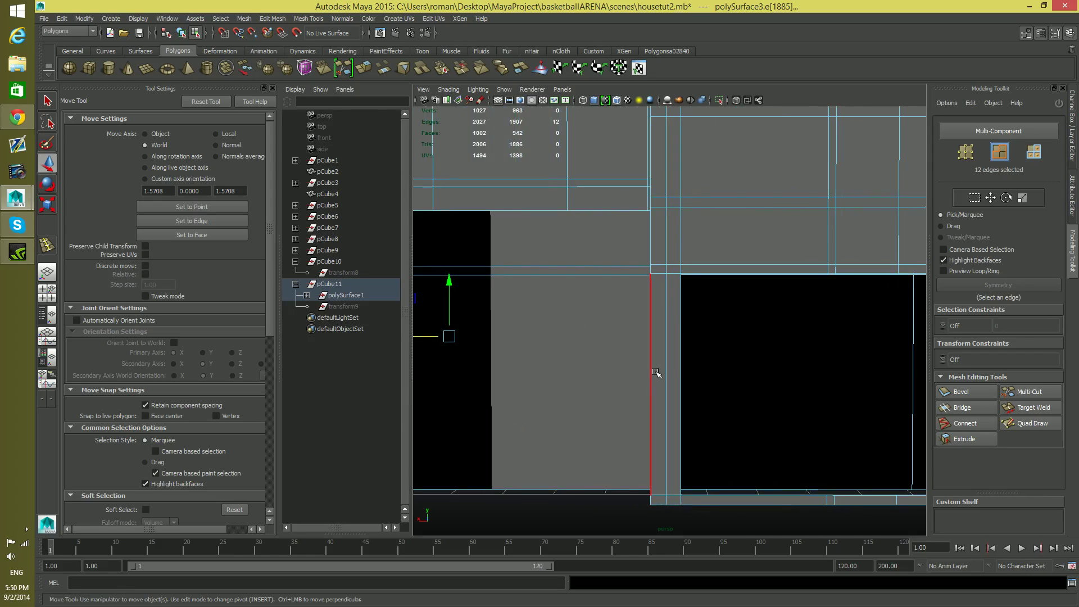
pyautogui.hotkey('ctrl', 'x')
pyautogui.press('space')
pyautogui.keyDown('alt'); pyautogui.moveTo(706, 365); pyautogui.dragTo(656, 383); pyautogui.keyUp('alt')
pyautogui.hotkey('ctrl', 'z')
pyautogui.hotkey('ctrl', 'z')
# Vertex-snap the left interior edge loop along X to the left edge of the ground-floor opening
pyautogui.press('v')
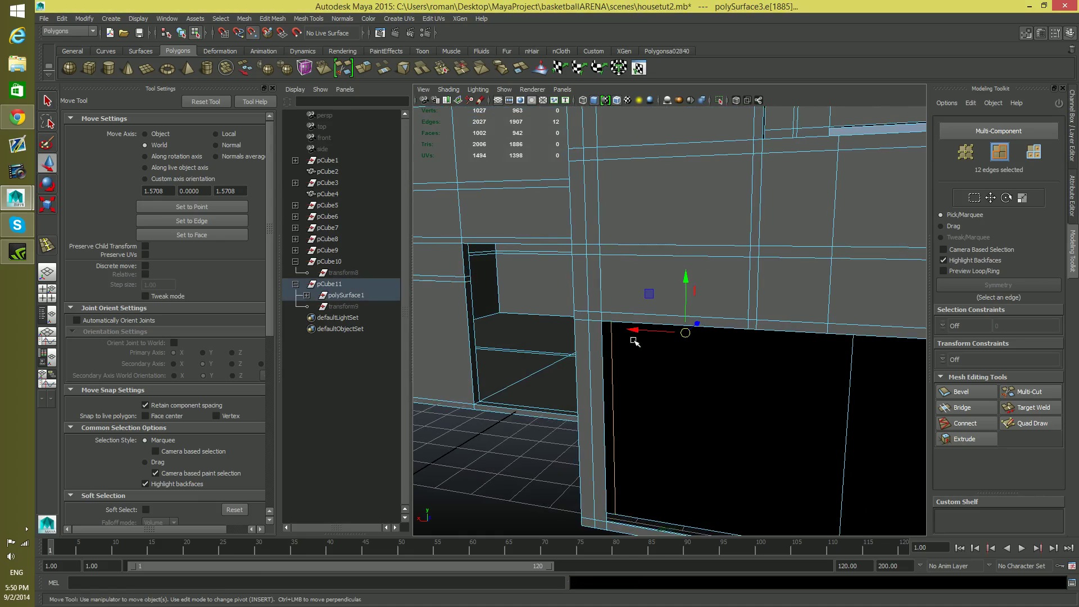
pyautogui.moveTo(634, 331); pyautogui.dragTo(670, 383)
pyautogui.keyDown('alt'); pyautogui.moveTo(670, 383); pyautogui.dragTo(580, 411, button='middle'); pyautogui.keyUp('alt')
# Select the right interior edge loop and vertex-snap it along X to the right edge of the ground-floor opening
pyautogui.keyDown('alt'); pyautogui.moveTo(609, 417); pyautogui.dragTo(771, 448, button='right'); pyautogui.keyUp('alt')
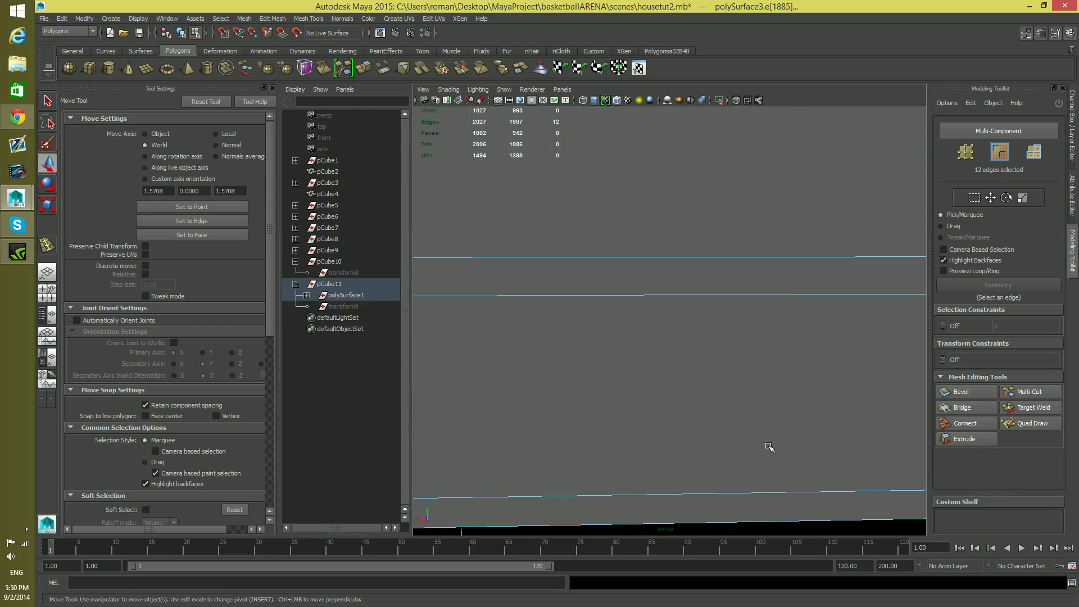
pyautogui.keyDown('alt'); pyautogui.moveTo(771, 448); pyautogui.dragTo(695, 319, button='middle'); pyautogui.keyUp('alt')
pyautogui.scroll(-5, 773, 391)
pyautogui.click(730, 318)
pyautogui.doubleClick(729, 318)
pyautogui.keyDown('alt'); pyautogui.moveTo(715, 365); pyautogui.dragTo(646, 388, button='right'); pyautogui.keyUp('alt')
pyautogui.keyDown('alt'); pyautogui.moveTo(730, 401); pyautogui.dragTo(732, 400); pyautogui.keyUp('alt')
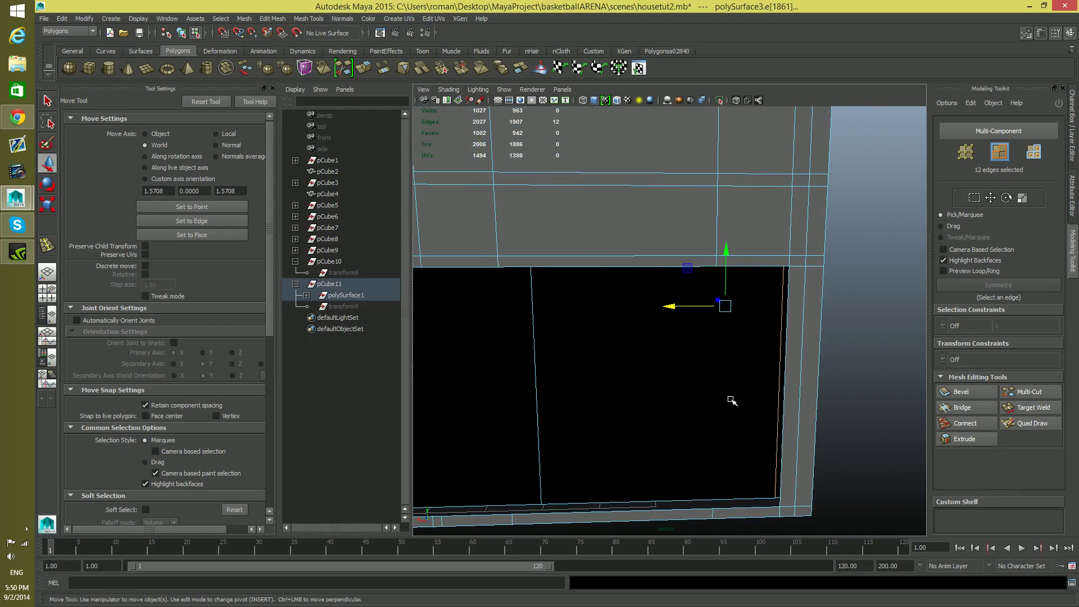
pyautogui.moveTo(668, 306); pyautogui.dragTo(702, 320)
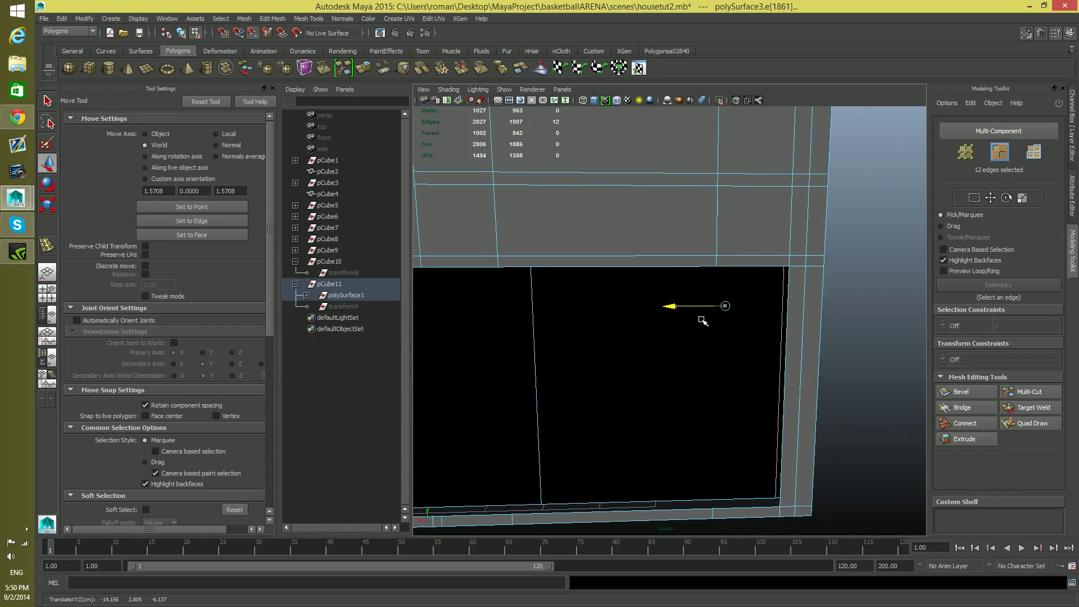
# Delete the two large inner-wall faces that block the ground-floor opening
pyautogui.keyDown('alt'); pyautogui.moveTo(701, 407); pyautogui.dragTo(787, 395); pyautogui.keyUp('alt')
pyautogui.click(735, 373)
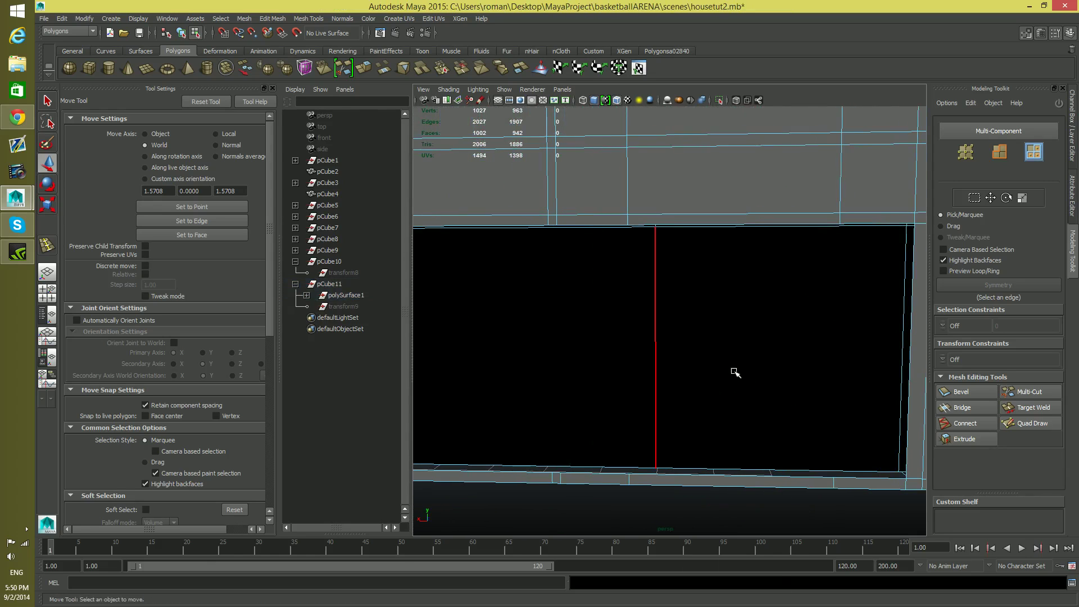
pyautogui.moveTo(735, 372); pyautogui.dragTo(727, 366, button='right')
pyautogui.click(728, 366)
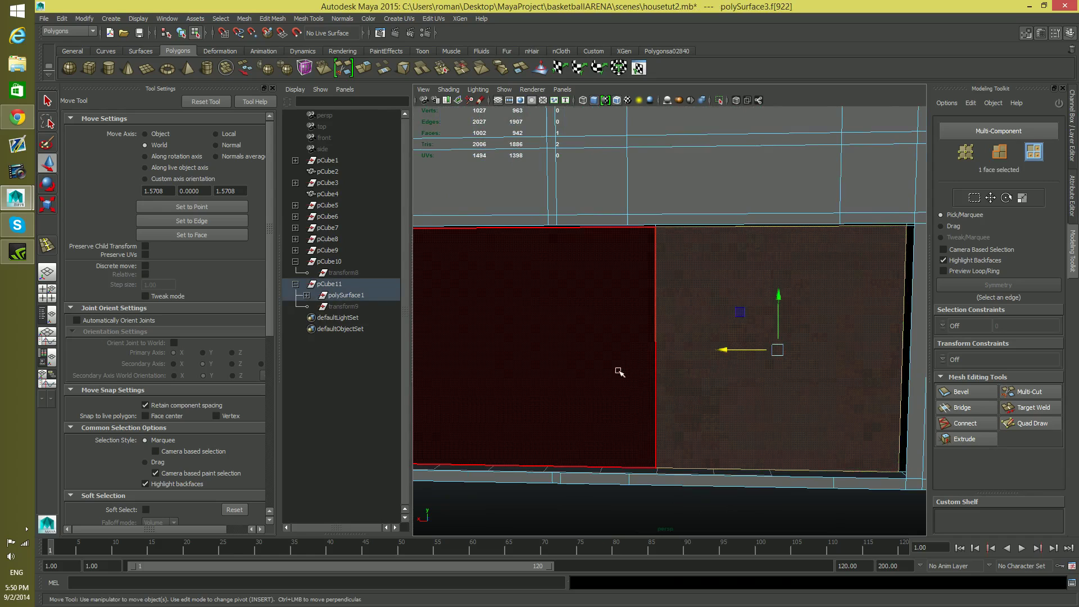
pyautogui.keyDown('shift'); pyautogui.click(618, 373); pyautogui.keyUp('shift')
pyautogui.press('Delete')
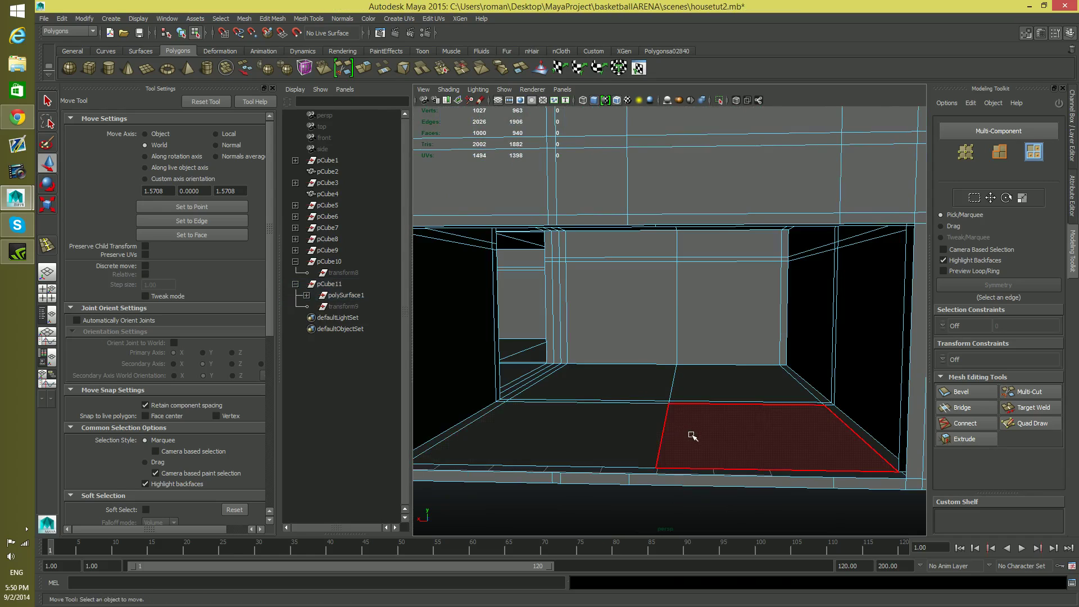
# Select the six border edges around the inner wall's opening and extrude them toward the outer front wall
pyautogui.keyDown('alt'); pyautogui.moveTo(691, 435); pyautogui.dragTo(749, 448); pyautogui.keyUp('alt')
pyautogui.keyDown('alt'); pyautogui.moveTo(750, 447); pyautogui.dragTo(643, 419, button='middle'); pyautogui.keyUp('alt')
pyautogui.keyDown('alt'); pyautogui.moveTo(644, 420); pyautogui.dragTo(717, 450, button='right'); pyautogui.keyUp('alt')
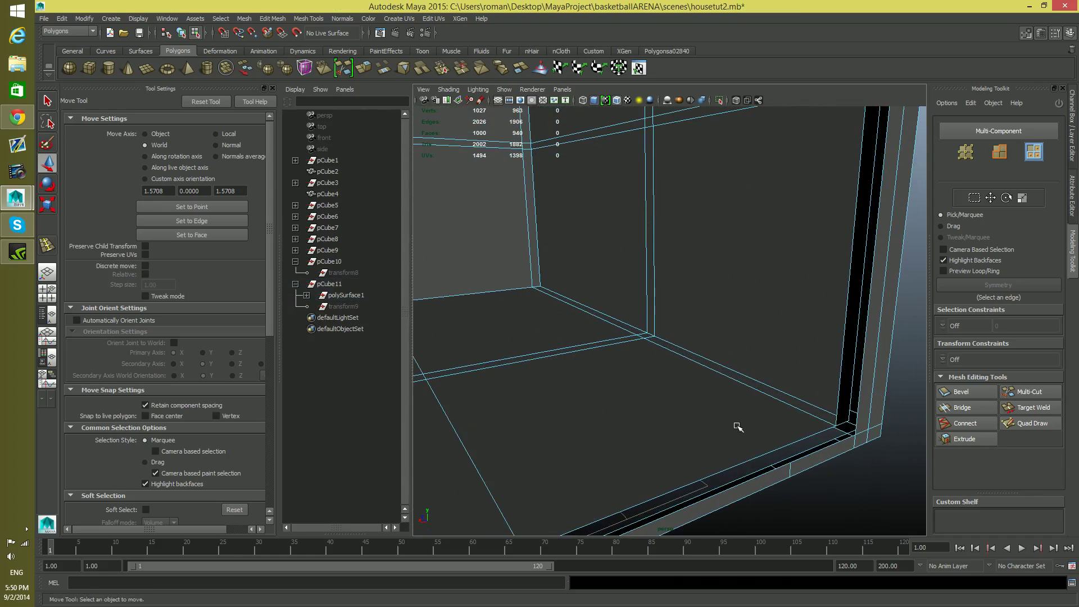
pyautogui.keyDown('alt'); pyautogui.moveTo(737, 426); pyautogui.dragTo(725, 445, button='middle'); pyautogui.keyUp('alt')
pyautogui.moveTo(729, 427); pyautogui.dragTo(729, 324, button='right')
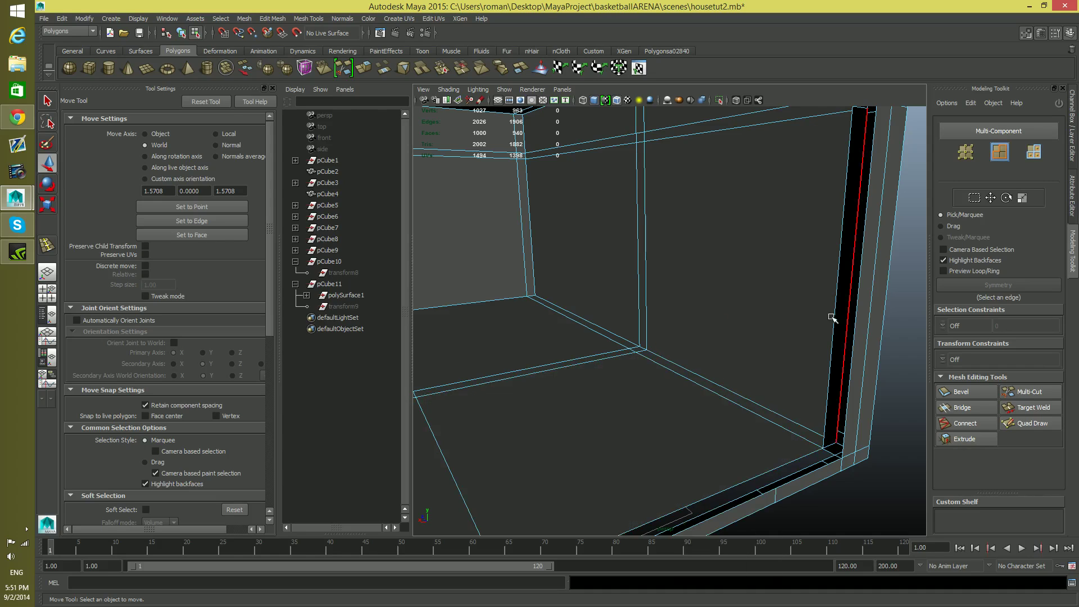
pyautogui.click(838, 318)
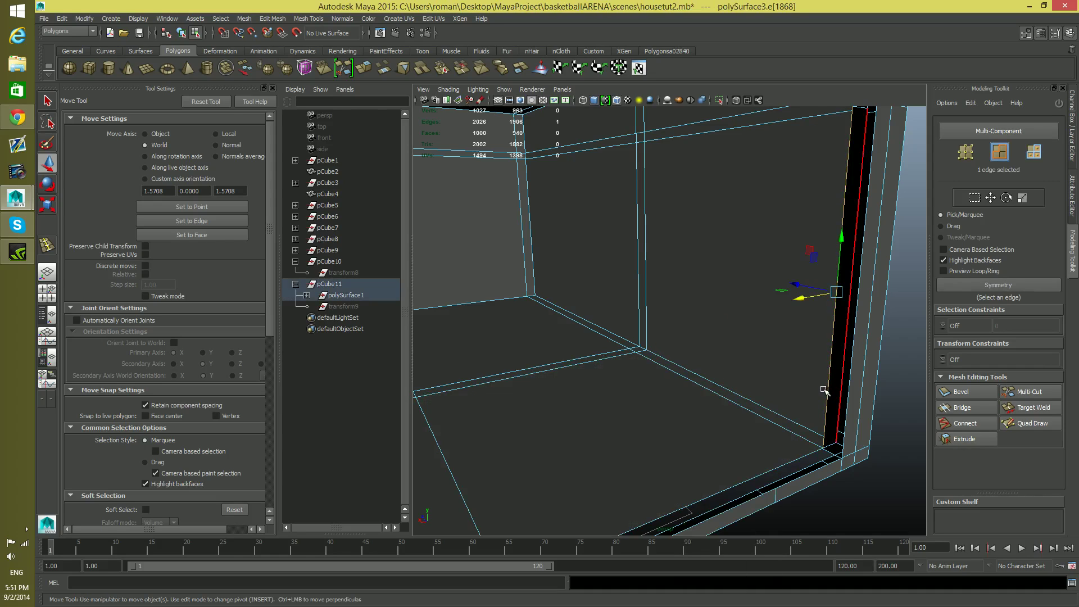
pyautogui.doubleClick(796, 460)
pyautogui.keyDown('alt'); pyautogui.moveTo(802, 390); pyautogui.dragTo(692, 378); pyautogui.keyUp('alt')
pyautogui.keyDown('alt'); pyautogui.moveTo(692, 379); pyautogui.dragTo(848, 375, button='middle'); pyautogui.keyUp('alt')
pyautogui.keyDown('alt'); pyautogui.moveTo(557, 240); pyautogui.dragTo(480, 255); pyautogui.keyUp('alt')
pyautogui.keyDown('alt'); pyautogui.moveTo(483, 260); pyautogui.dragTo(512, 288, button='middle'); pyautogui.keyUp('alt')
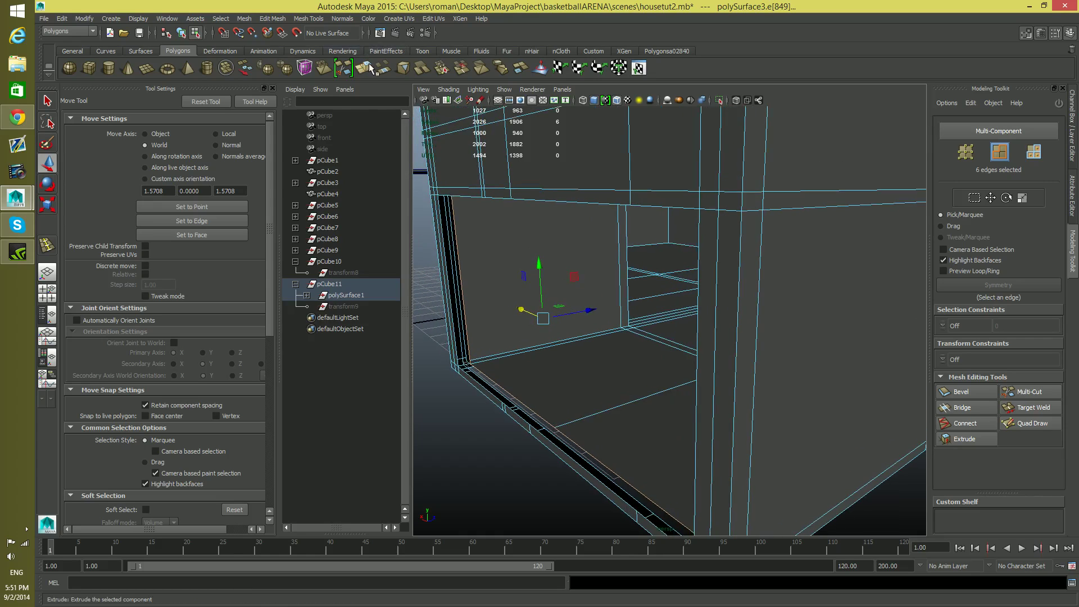
pyautogui.click(368, 68)
pyautogui.press('w')
pyautogui.moveTo(581, 317); pyautogui.dragTo(662, 348)
pyautogui.keyDown('alt'); pyautogui.moveTo(662, 348); pyautogui.dragTo(654, 394, button='middle'); pyautogui.keyUp('alt')
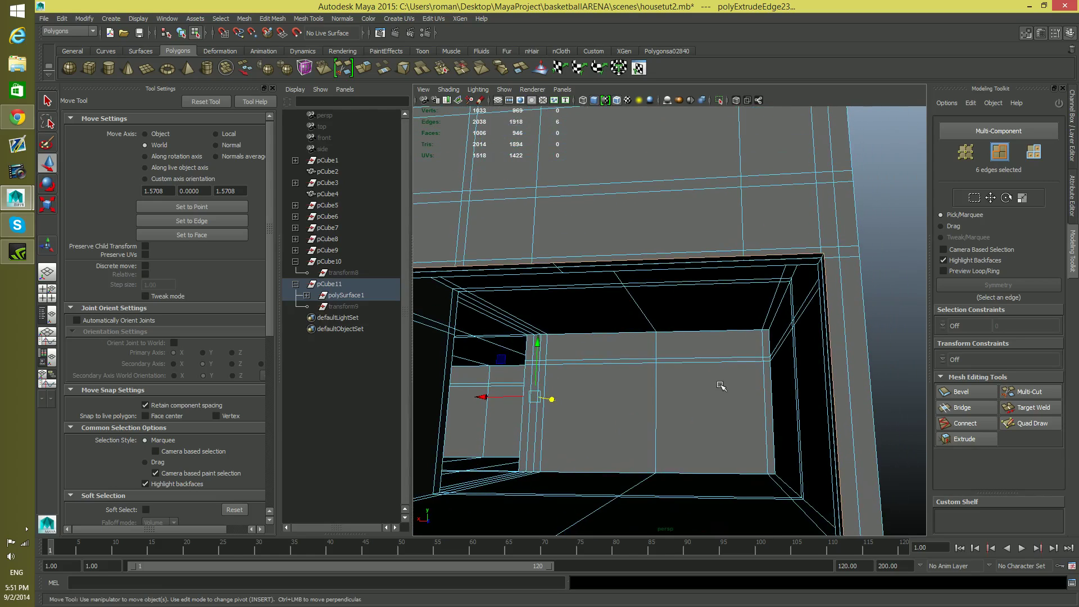
# Move the extruded border edges forward until they are flush with the outer front wall's opening
pyautogui.keyDown('alt'); pyautogui.moveTo(720, 385); pyautogui.dragTo(742, 386); pyautogui.keyUp('alt')
pyautogui.keyDown('alt'); pyautogui.moveTo(635, 287); pyautogui.dragTo(669, 332, button='middle'); pyautogui.keyUp('alt')
pyautogui.scroll(-4, 669, 331)
pyautogui.scroll(-1, 669, 332)
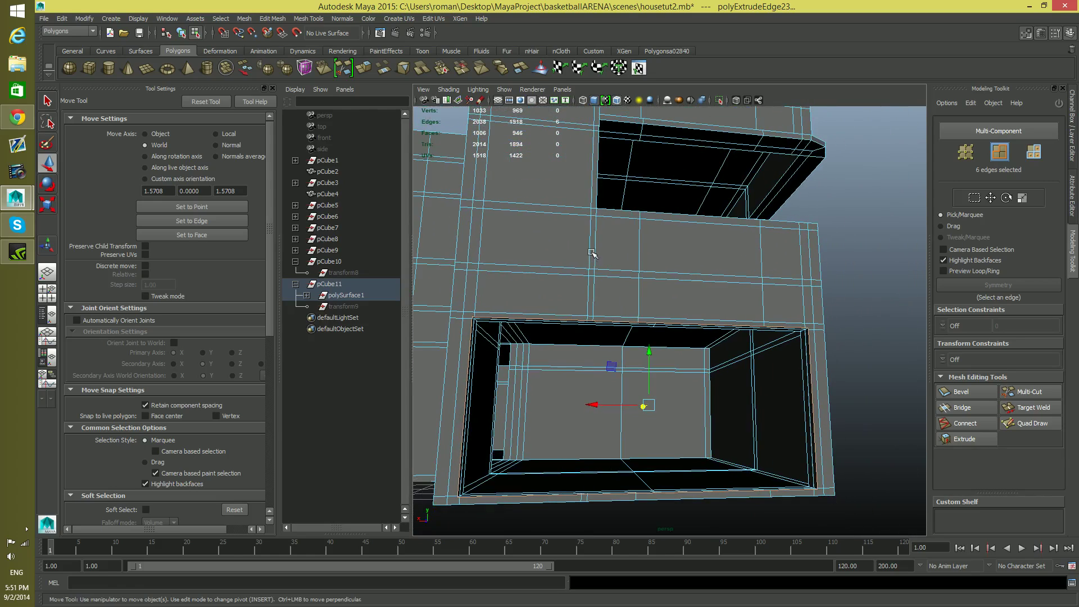
pyautogui.keyDown('alt'); pyautogui.moveTo(607, 271); pyautogui.dragTo(616, 347); pyautogui.keyUp('alt')
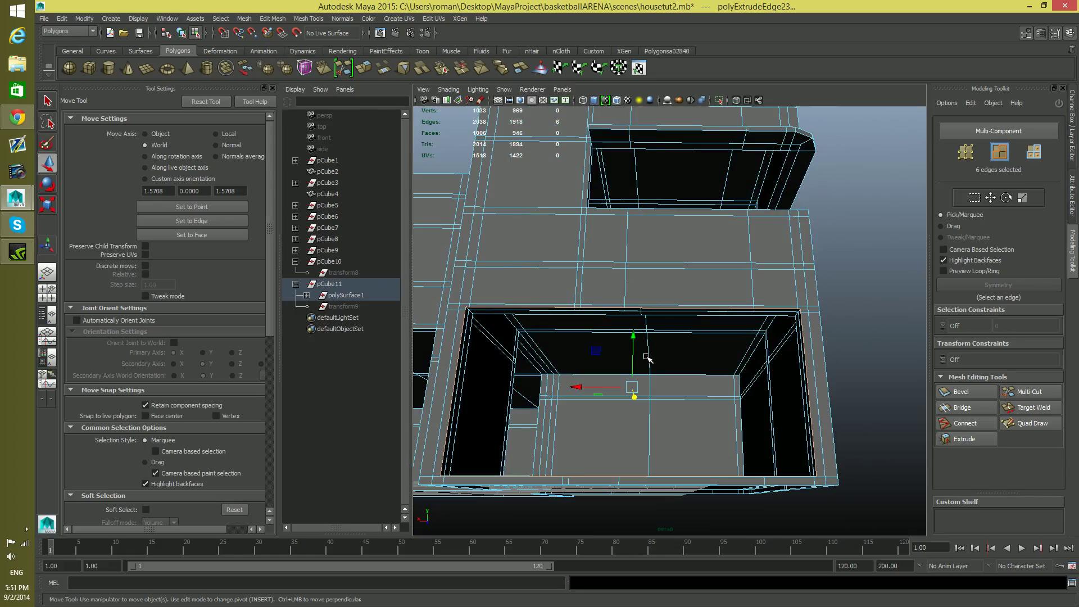
pyautogui.moveTo(661, 419)
pyautogui.keyDown('alt'); pyautogui.mouseDown()
pyautogui.moveTo(618, 441)
pyautogui.moveTo(652, 436)
pyautogui.mouseUp(); pyautogui.keyUp('alt')
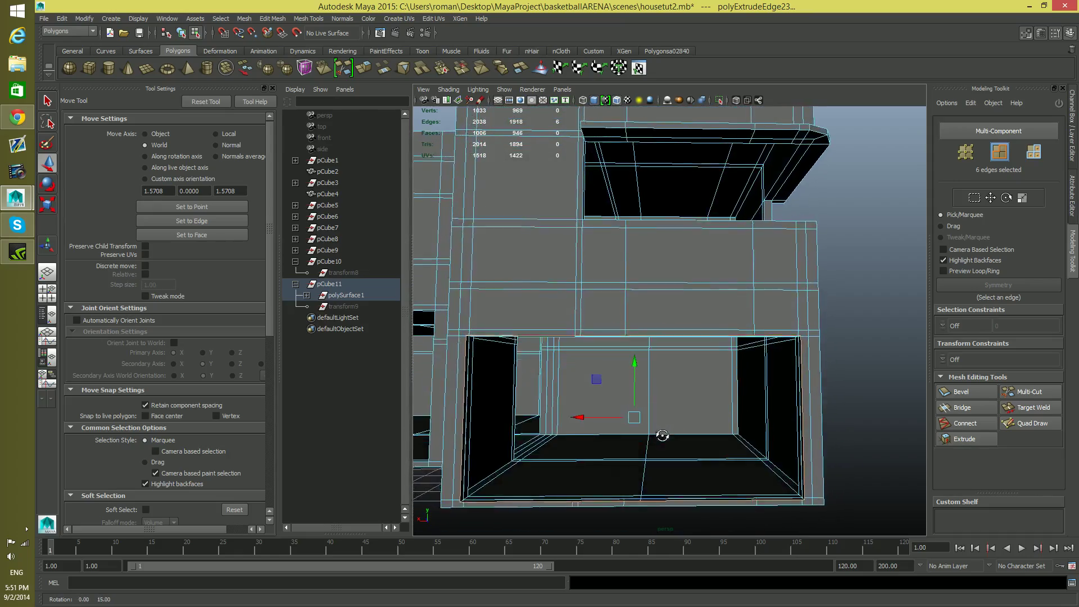
pyautogui.keyDown('alt'); pyautogui.moveTo(628, 451); pyautogui.dragTo(610, 453); pyautogui.keyUp('alt')
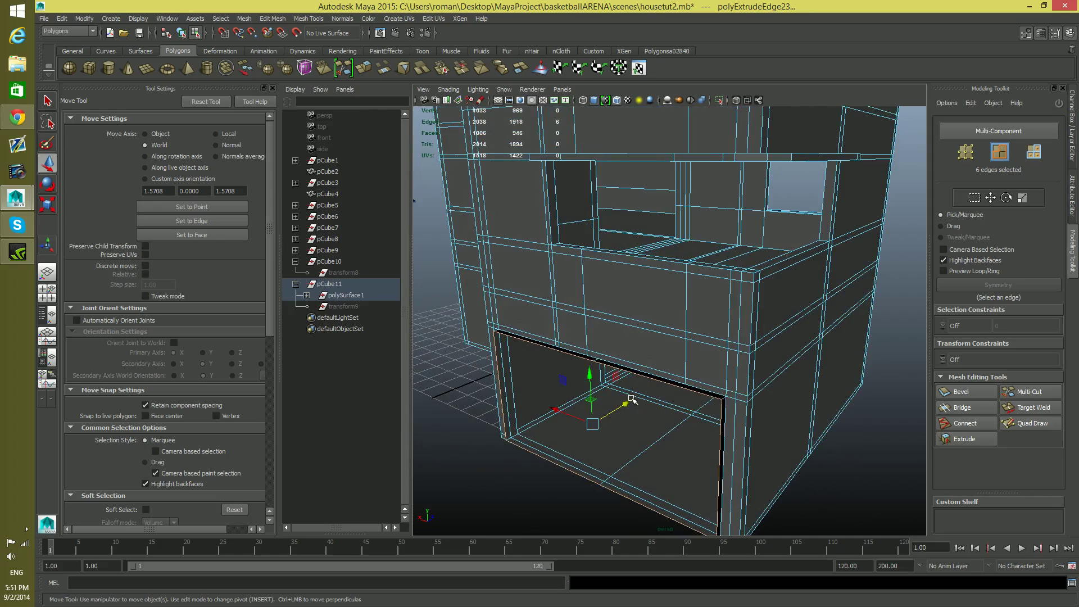
pyautogui.moveTo(628, 404)
pyautogui.mouseDown()
pyautogui.moveTo(674, 410)
pyautogui.moveTo(641, 413)
pyautogui.moveTo(661, 380)
pyautogui.moveTo(665, 390)
pyautogui.moveTo(646, 405)
pyautogui.moveTo(659, 383)
pyautogui.moveTo(644, 370)
pyautogui.moveTo(654, 416)
pyautogui.moveTo(617, 421)
pyautogui.mouseUp()
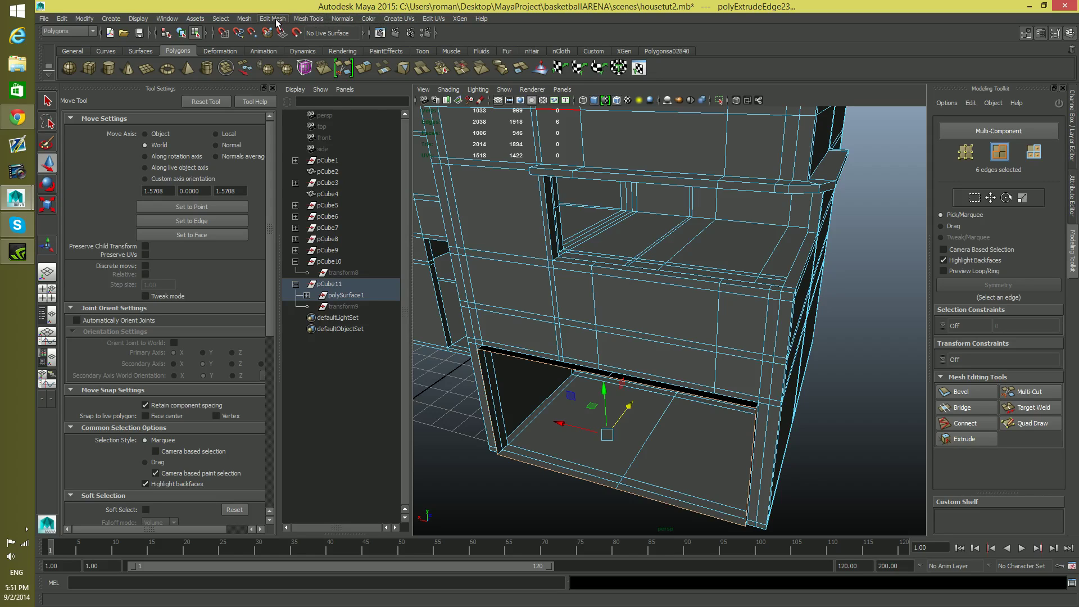
# Merge the extruded vertices at the opening's right corners into the outer wall's corner vertices with the Merge Vertex tool
pyautogui.click(298, 19)
pyautogui.moveTo(284, 21)
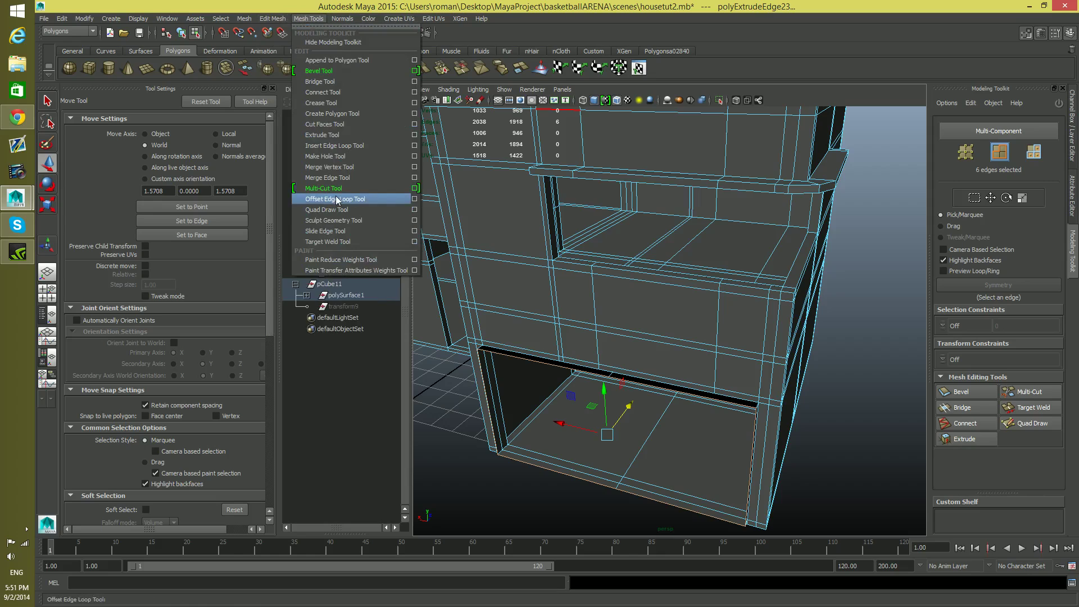
pyautogui.click(331, 167)
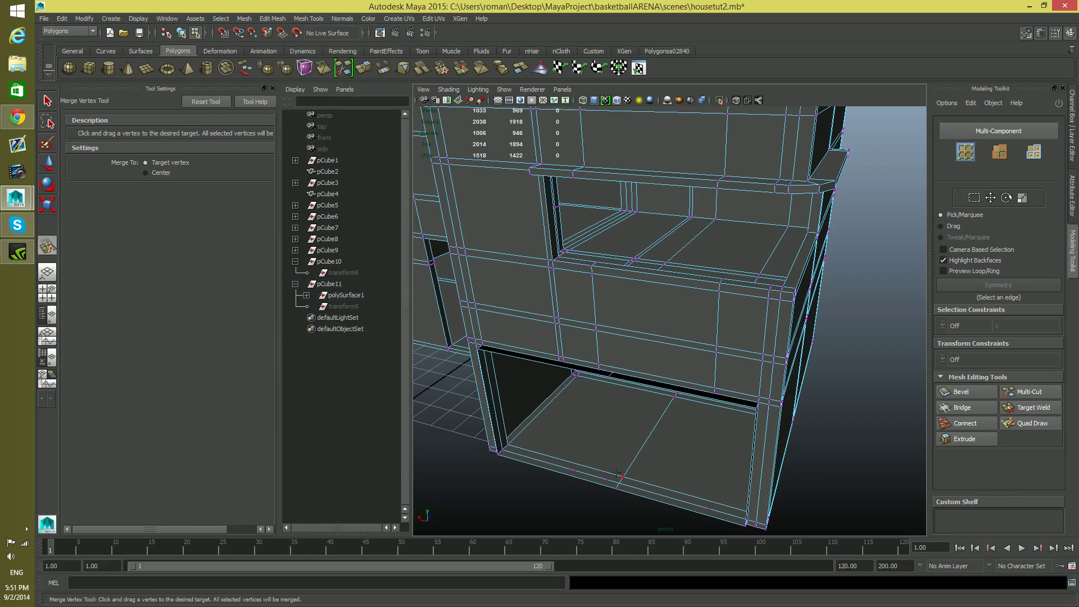
pyautogui.scroll(3, 714, 422)
pyautogui.keyDown('alt'); pyautogui.moveTo(714, 423); pyautogui.dragTo(558, 294); pyautogui.keyUp('alt')
pyautogui.scroll(3, 553, 286)
pyautogui.keyDown('alt'); pyautogui.moveTo(610, 472); pyautogui.dragTo(648, 343, button='middle'); pyautogui.keyUp('alt')
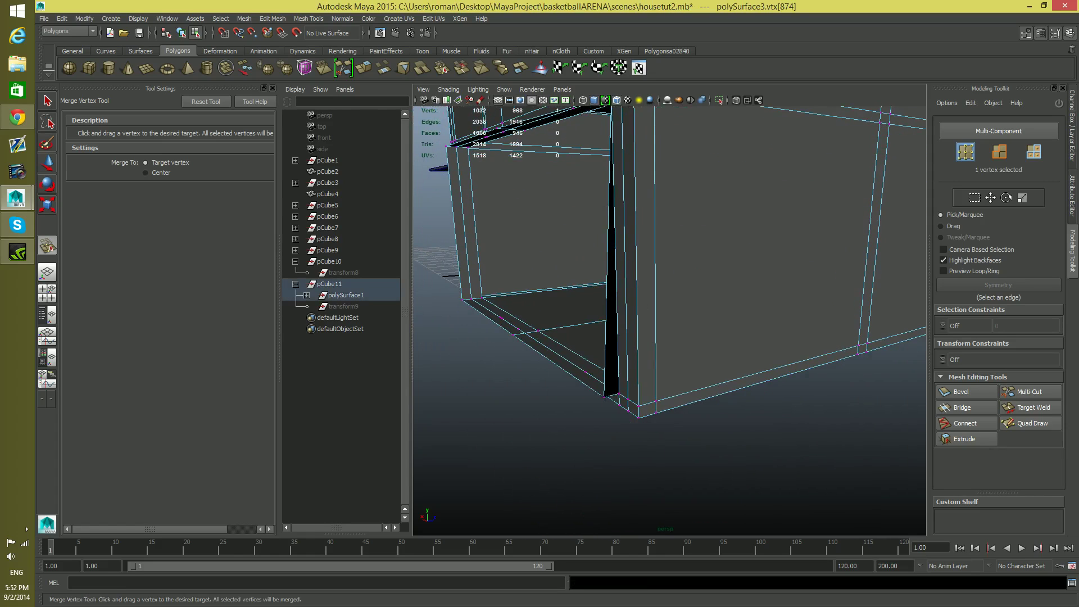
pyautogui.moveTo(619, 394); pyautogui.dragTo(619, 393)
# Merge the extruded vertices at the opening's lower and upper left corners into the outer wall's corner vertices
pyautogui.moveTo(562, 390); pyautogui.dragTo(615, 422)
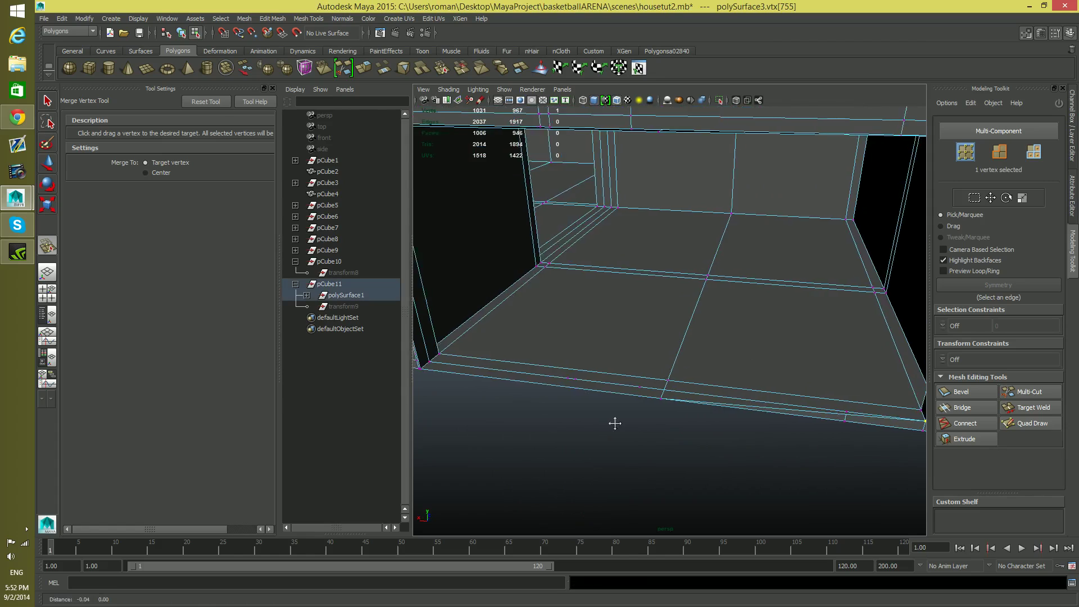
pyautogui.keyDown('alt'); pyautogui.moveTo(614, 421); pyautogui.dragTo(675, 444, button='middle'); pyautogui.keyUp('alt')
pyautogui.keyDown('alt'); pyautogui.moveTo(675, 444); pyautogui.dragTo(752, 453); pyautogui.keyUp('alt')
pyautogui.keyDown('alt'); pyautogui.moveTo(652, 430); pyautogui.dragTo(608, 422); pyautogui.keyUp('alt')
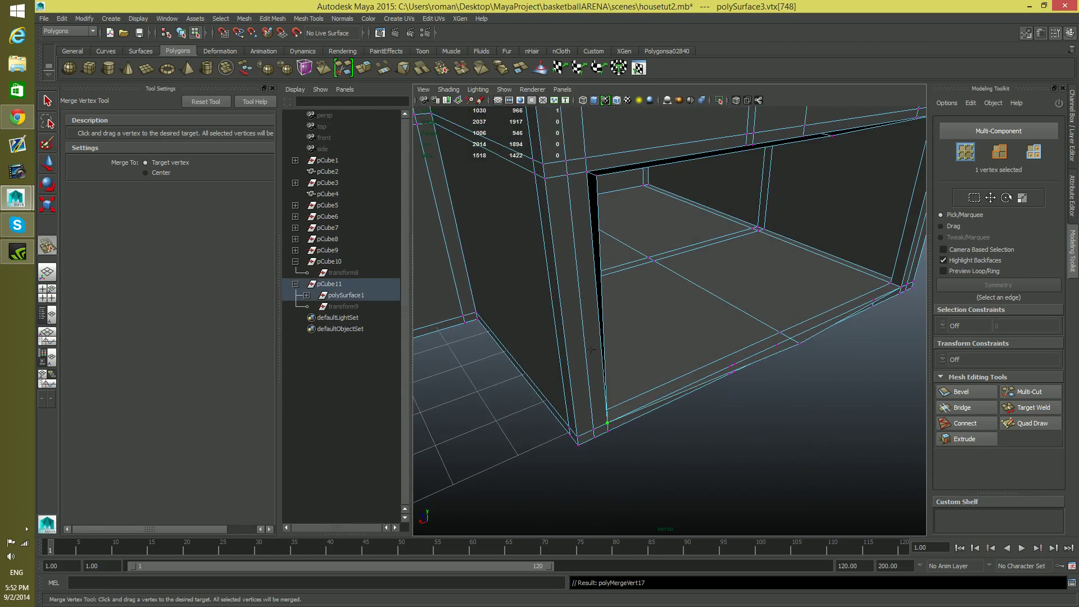
pyautogui.moveTo(596, 176); pyautogui.dragTo(649, 201)
pyautogui.keyDown('alt'); pyautogui.moveTo(709, 248); pyautogui.dragTo(672, 307, button='middle'); pyautogui.keyUp('alt')
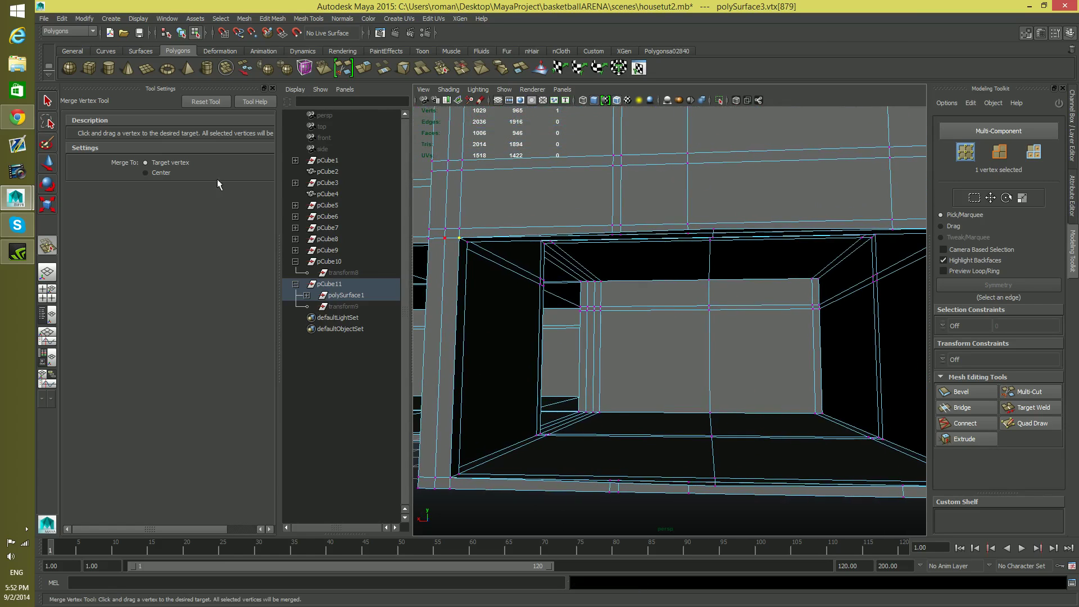
# Select the central interior edge loop and move it along X to line up with the outer wall's vertical edge above the opening
pyautogui.press('F8')
pyautogui.press('F8')
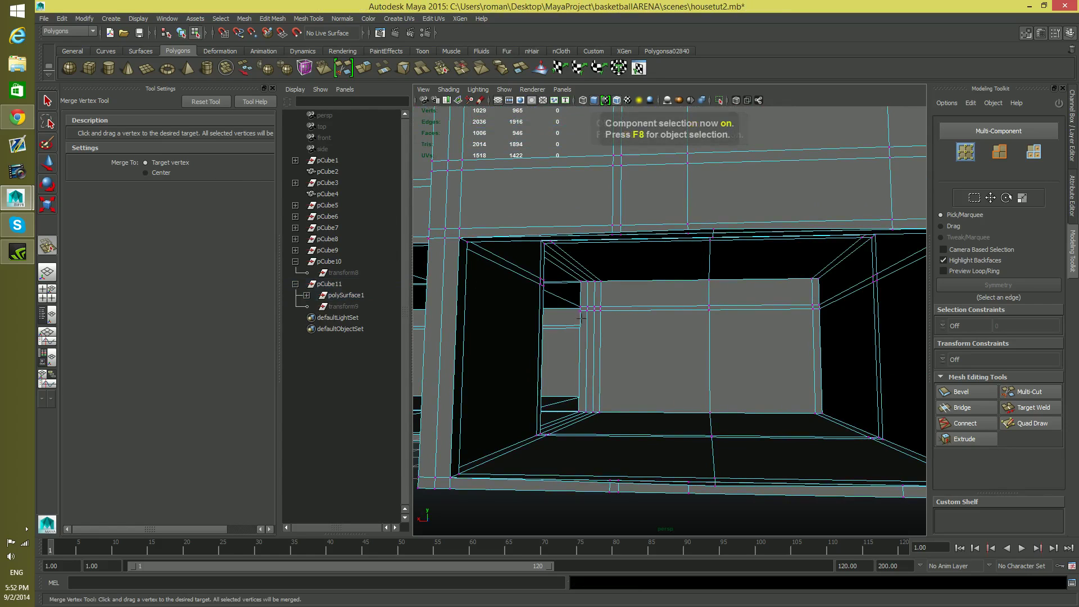
pyautogui.press('F8')
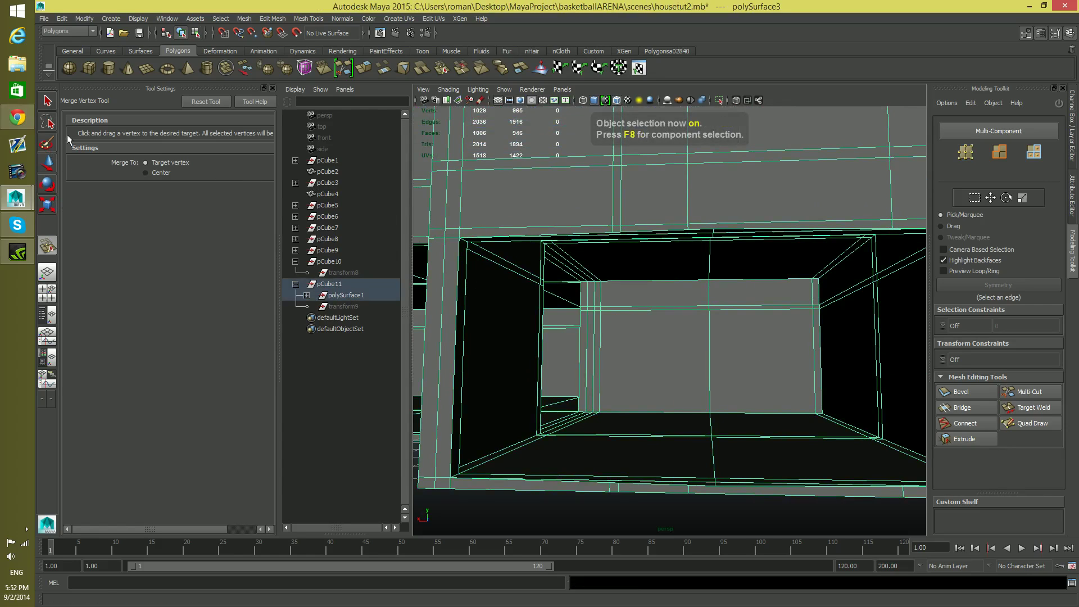
pyautogui.click(49, 104)
pyautogui.moveTo(711, 310); pyautogui.dragTo(718, 305, button='right')
pyautogui.doubleClick(707, 336)
pyautogui.keyDown('alt'); pyautogui.moveTo(741, 364); pyautogui.dragTo(622, 345); pyautogui.keyUp('alt')
pyautogui.press('w')
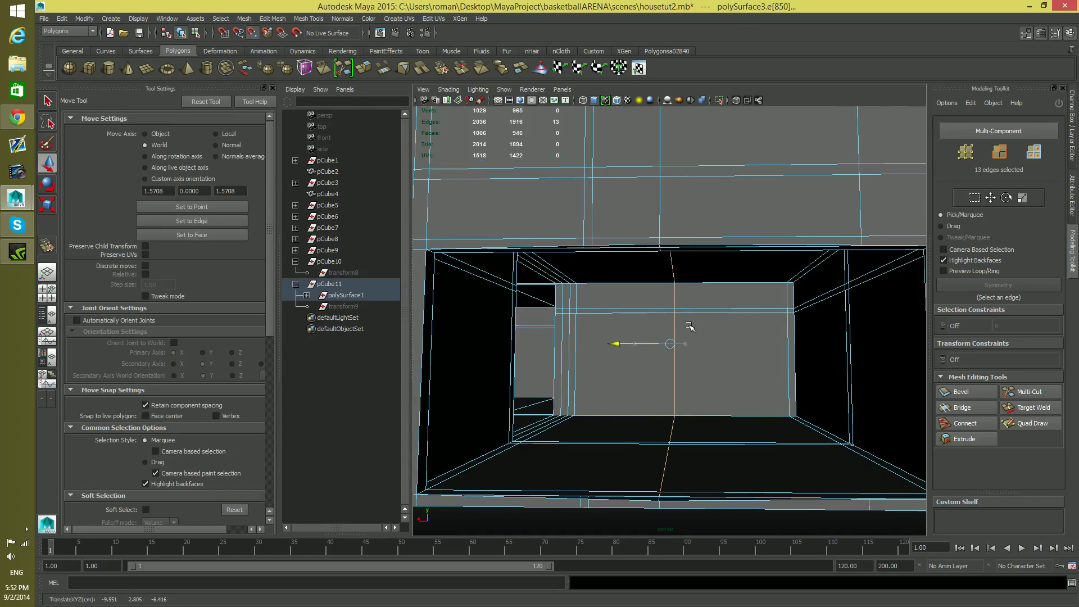
pyautogui.keyDown('alt'); pyautogui.moveTo(687, 324); pyautogui.dragTo(646, 272); pyautogui.keyUp('alt')
# Merge the central edge loop's vertices at the opening's upper and lower borders into the outer wall's vertices with the Merge Vertex tool
pyautogui.click(308, 19)
pyautogui.click(273, 18)
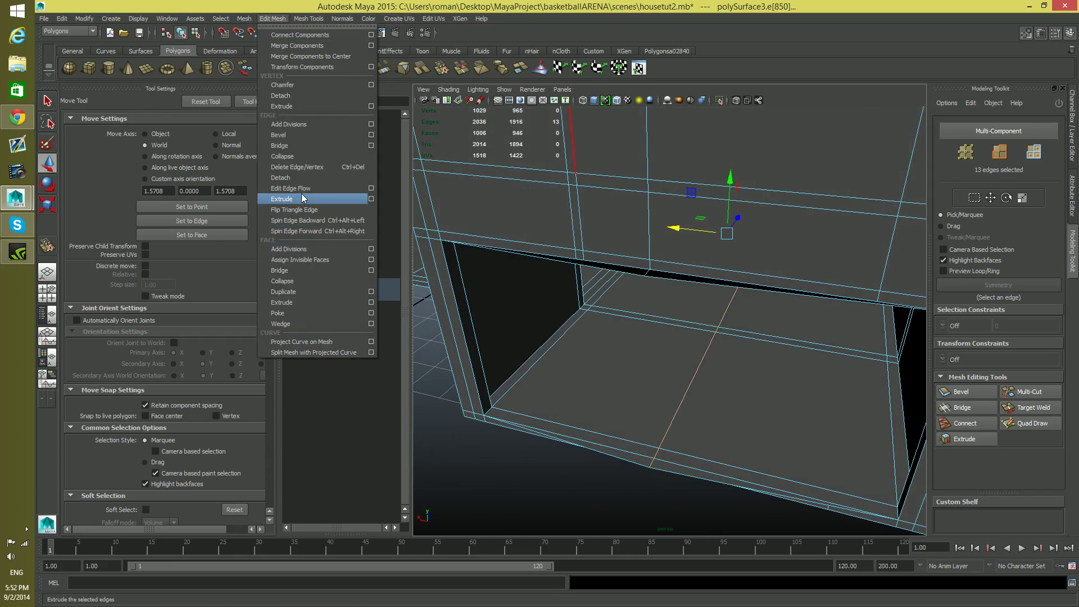
pyautogui.click(308, 19)
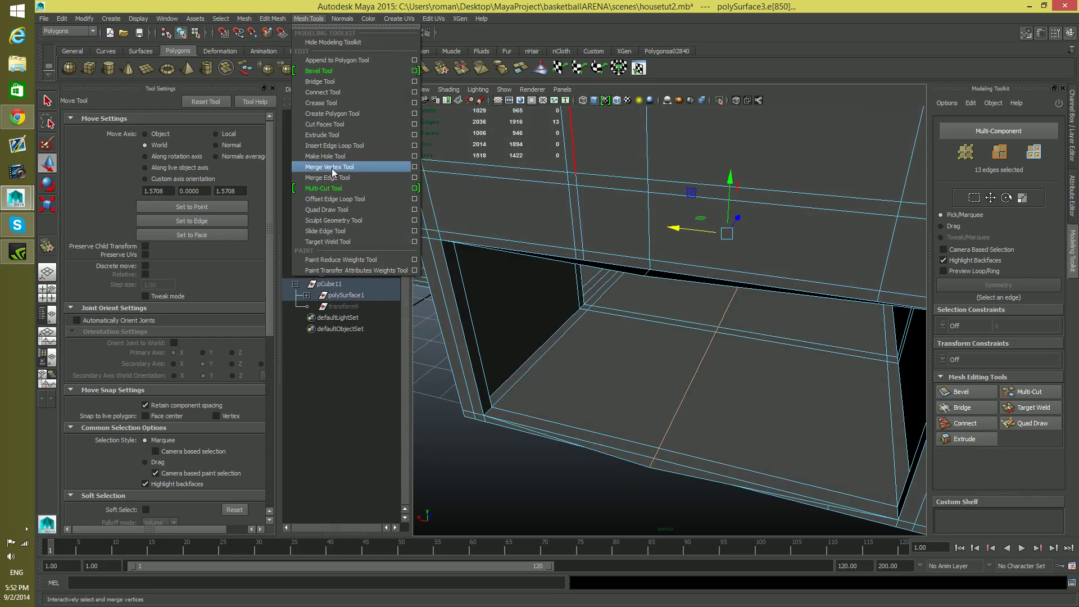
pyautogui.click(330, 167)
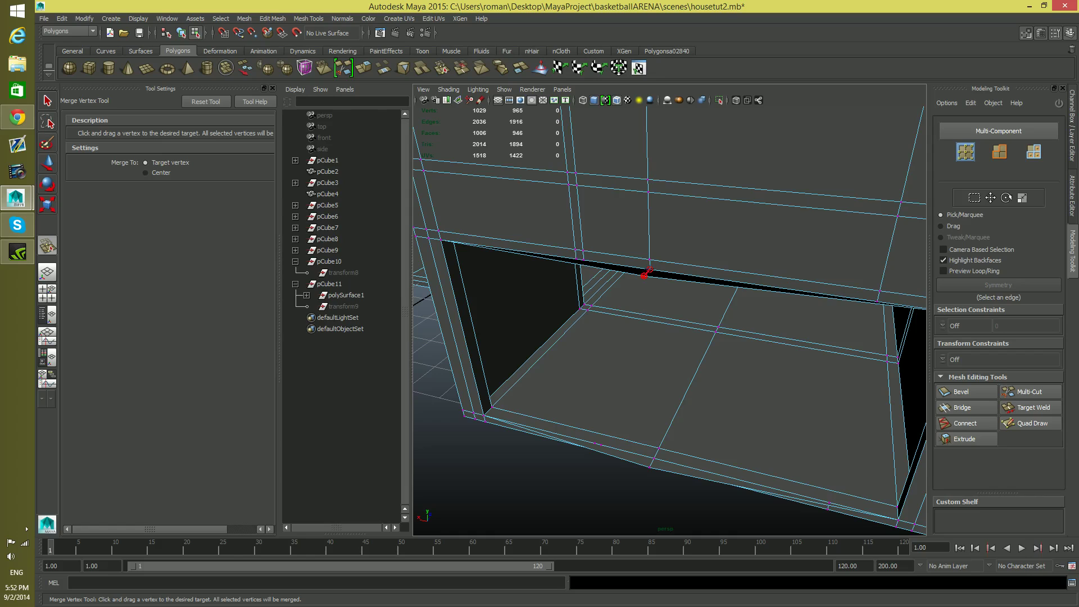
pyautogui.moveTo(645, 275); pyautogui.dragTo(649, 270)
pyautogui.moveTo(651, 467); pyautogui.dragTo(703, 400)
pyautogui.press('F8')
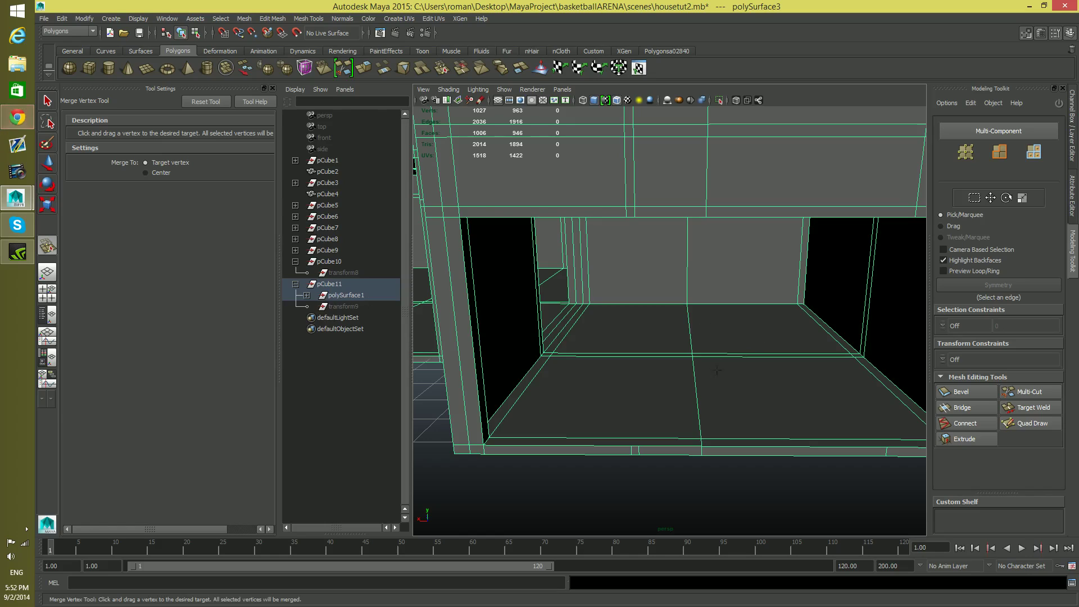
# Insert three edge loops running front to back through the room, two left of the central loop and one right of it
pyautogui.press('q')
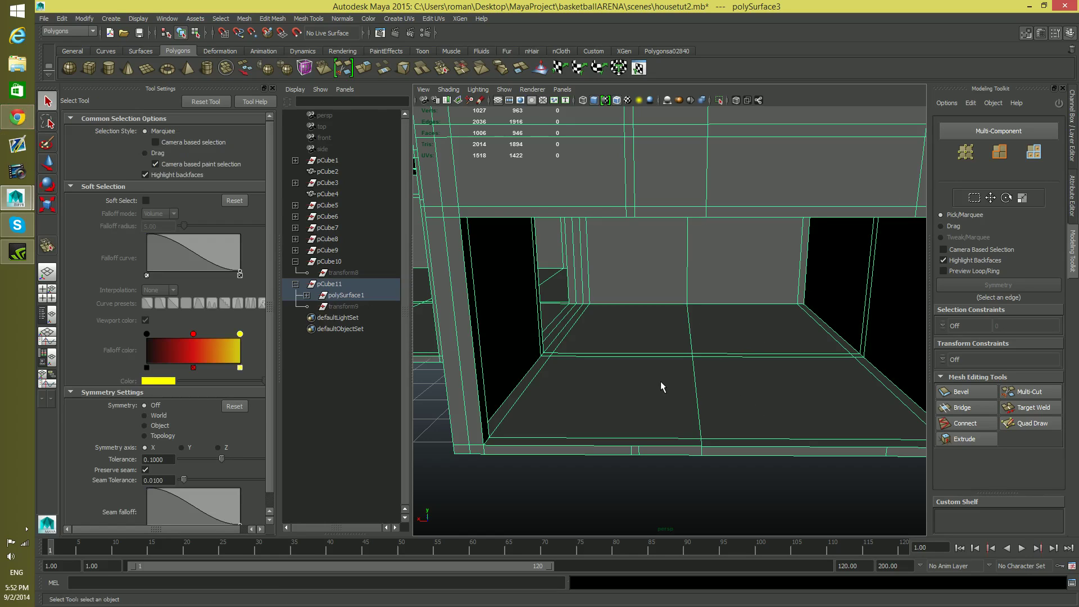
pyautogui.keyDown('shift'); pyautogui.moveTo(662, 387); pyautogui.dragTo(631, 361, button='right'); pyautogui.keyUp('shift')
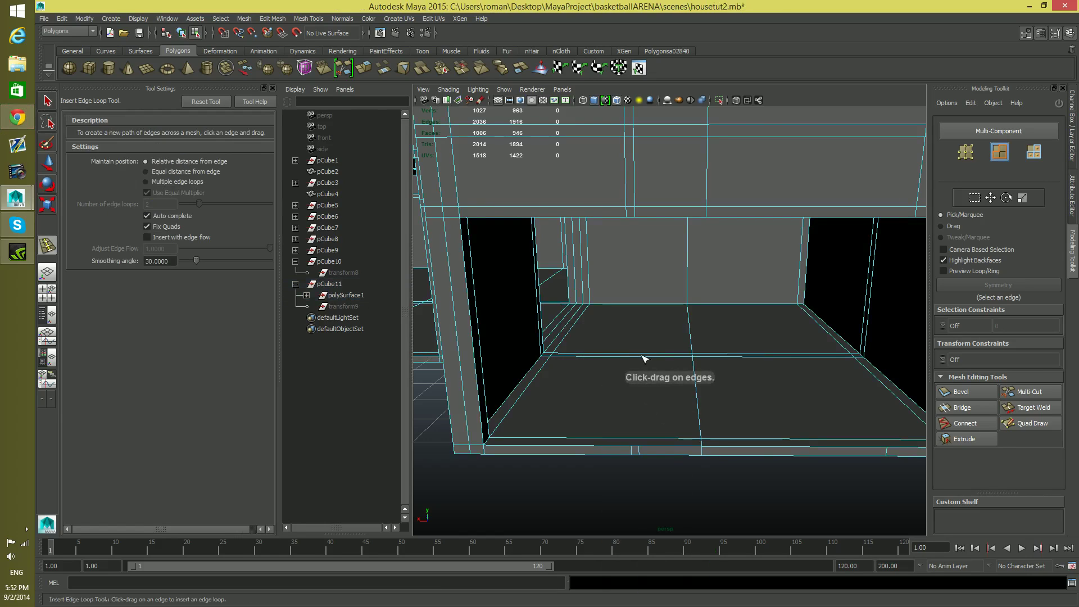
pyautogui.moveTo(642, 357); pyautogui.dragTo(656, 434)
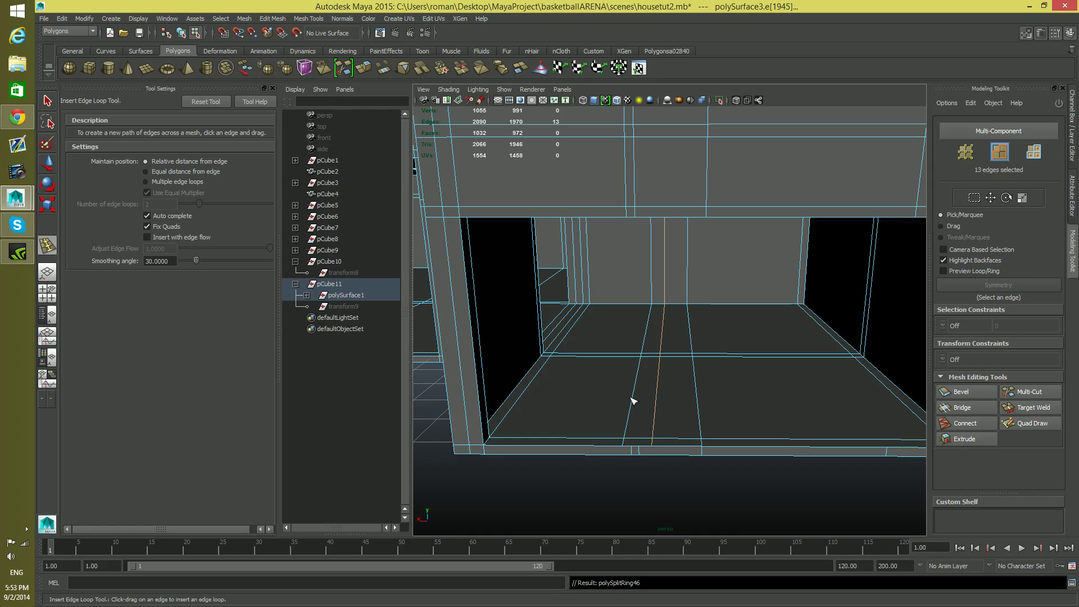
pyautogui.moveTo(754, 432)
pyautogui.keyDown('alt'); pyautogui.mouseDown()
pyautogui.moveTo(787, 397)
pyautogui.moveTo(751, 438)
pyautogui.moveTo(758, 448)
pyautogui.mouseUp(); pyautogui.keyUp('alt')
pyautogui.hotkey('ctrl', 'z')
pyautogui.moveTo(745, 358); pyautogui.dragTo(721, 363)
pyautogui.keyDown('alt'); pyautogui.moveTo(583, 464); pyautogui.dragTo(696, 457); pyautogui.keyUp('alt')
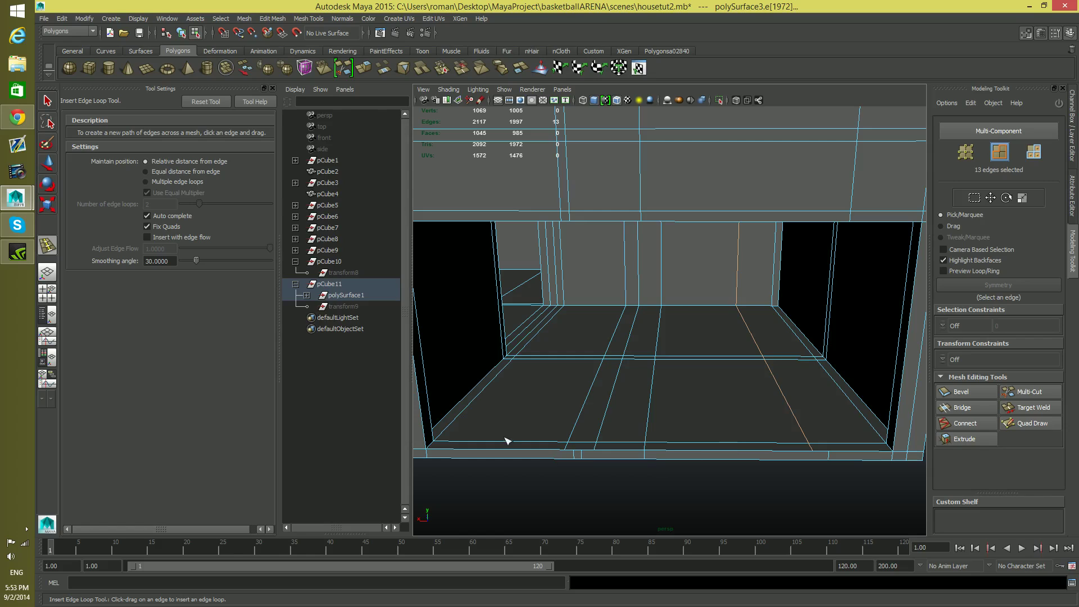
# Move the two left edge loops along X, snapping them to the pair of vertical edges on the outer wall above the opening
pyautogui.click(47, 163)
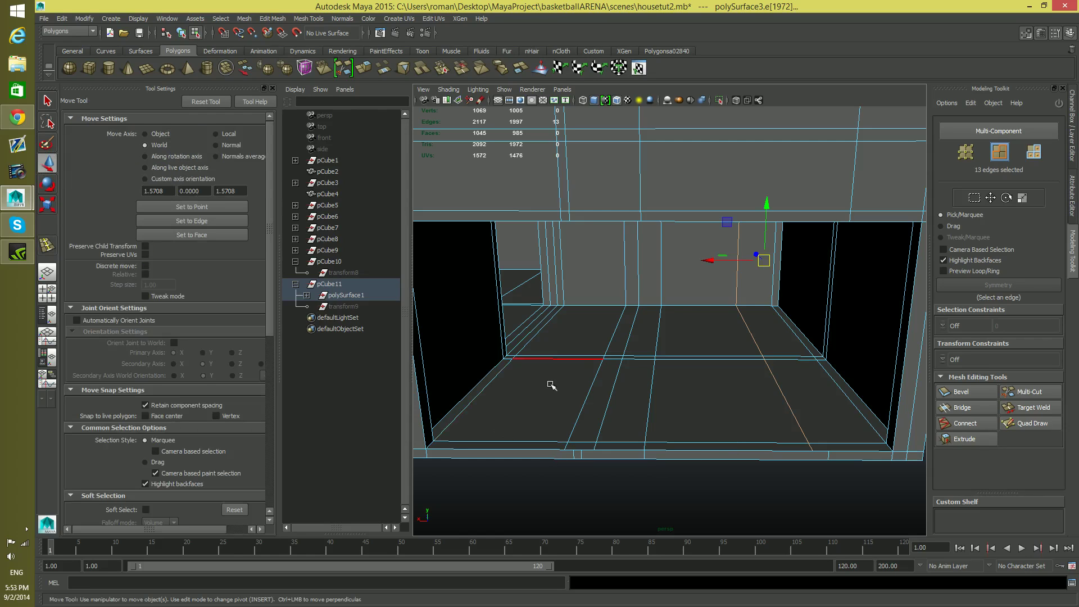
pyautogui.doubleClick(585, 397)
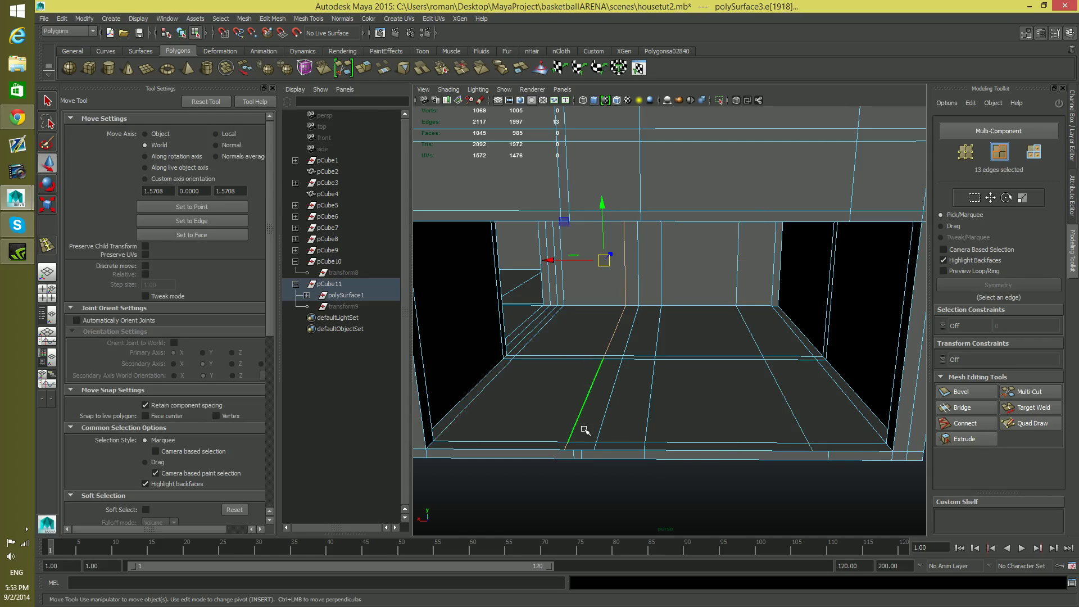
pyautogui.keyDown('alt'); pyautogui.moveTo(584, 429); pyautogui.dragTo(591, 426); pyautogui.keyUp('alt')
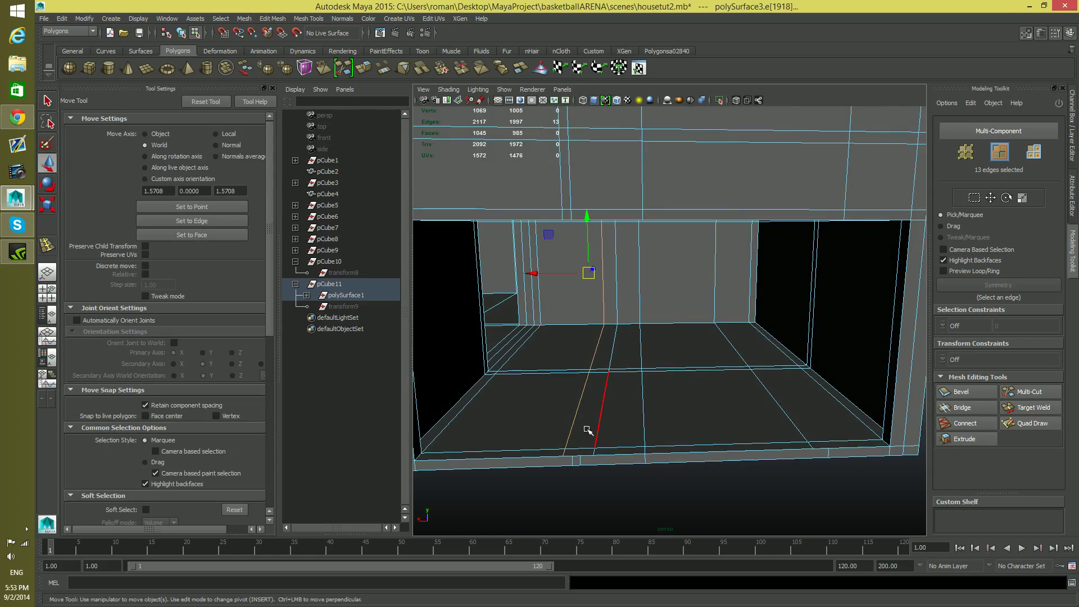
pyautogui.moveTo(535, 274); pyautogui.dragTo(546, 276)
pyautogui.press('v')
pyautogui.doubleClick(606, 378)
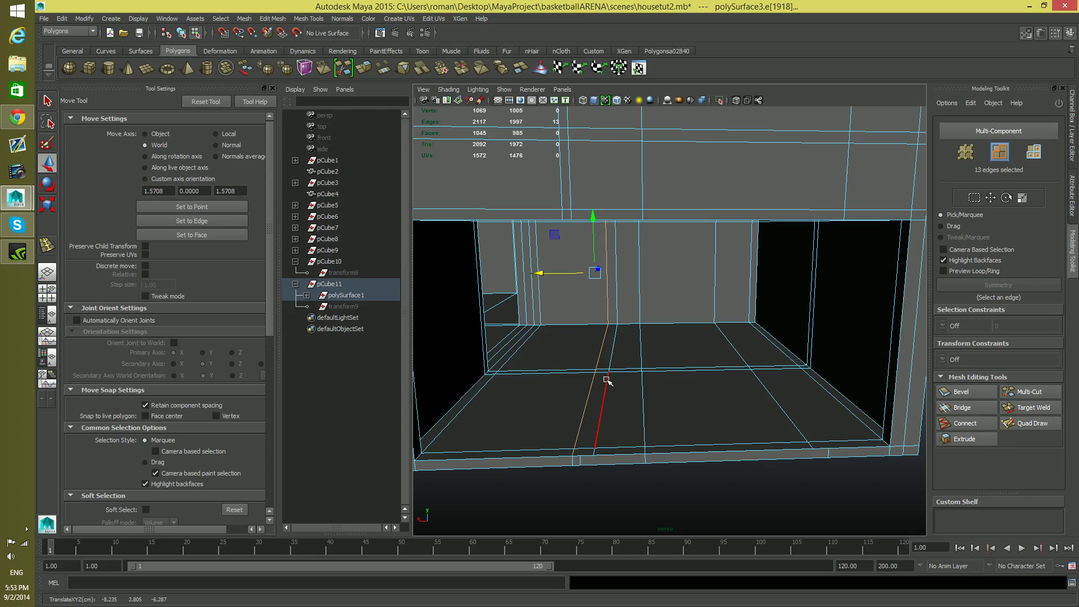
pyautogui.press('v')
pyautogui.moveTo(554, 274); pyautogui.dragTo(614, 289)
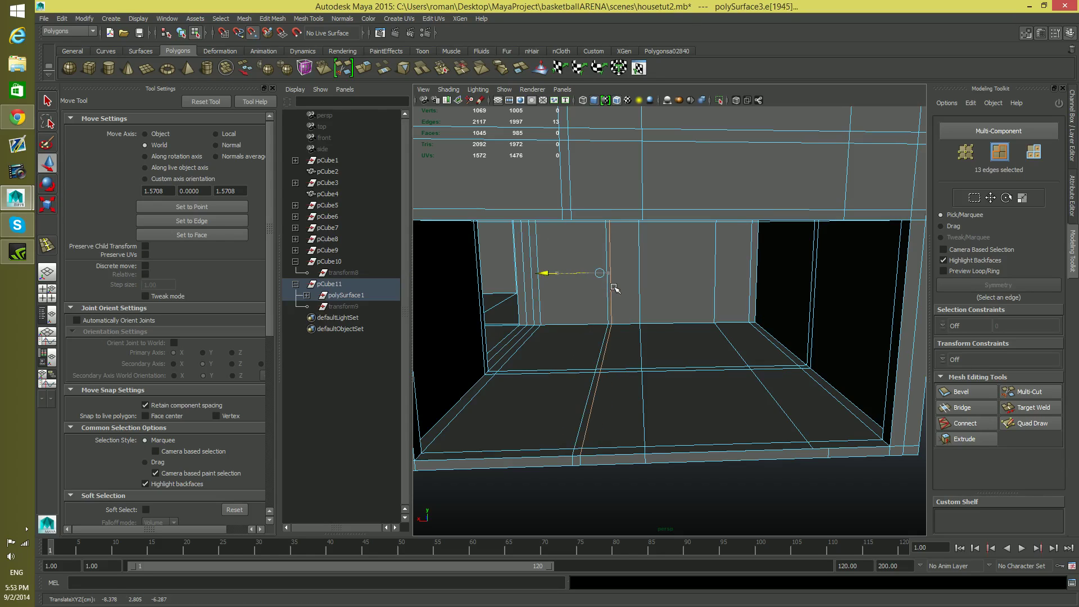
# Move the right edge loop along X, snapping it to the outer wall's right vertical edge above the opening
pyautogui.doubleClick(780, 409)
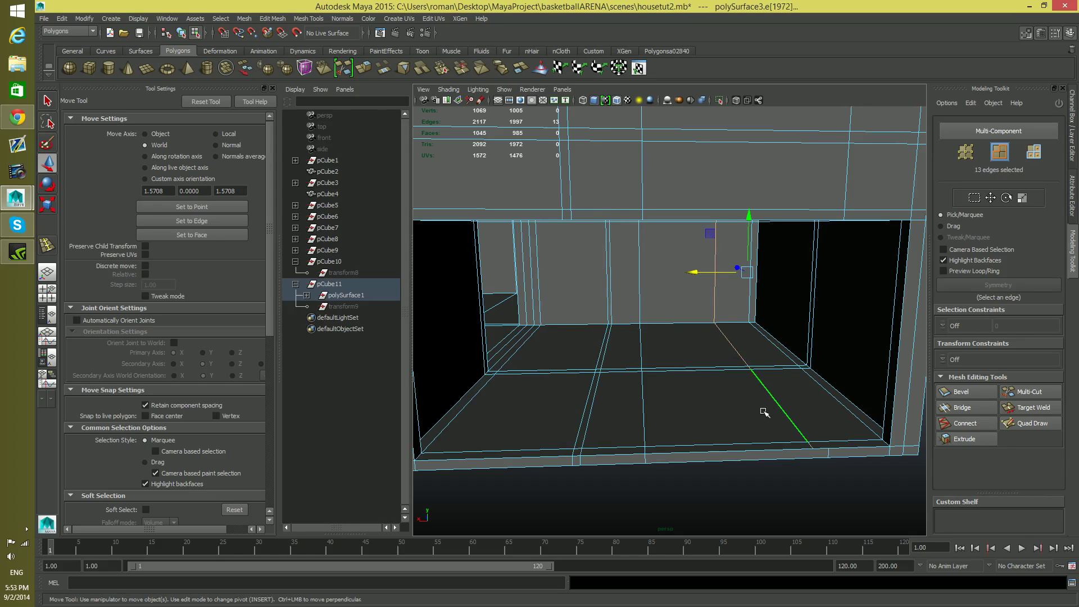
pyautogui.keyDown('alt'); pyautogui.moveTo(763, 412); pyautogui.dragTo(741, 411); pyautogui.keyUp('alt')
pyautogui.press('v')
pyautogui.moveTo(731, 272); pyautogui.dragTo(655, 358)
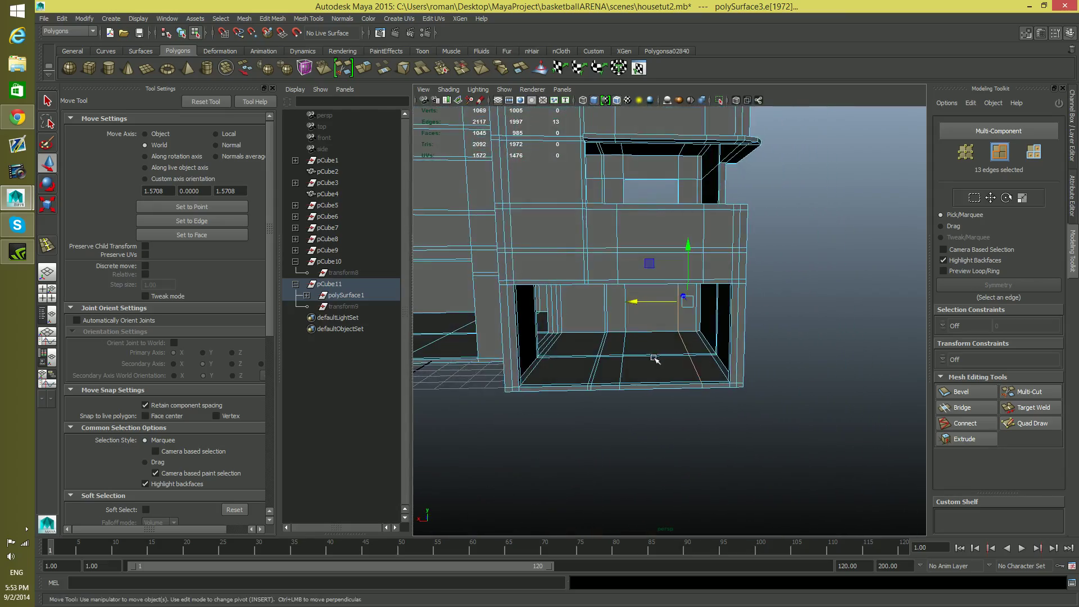
# Select the overlapping vertices along the opening's upper border where the new edge loops meet the outer wall
pyautogui.keyDown('alt'); pyautogui.moveTo(655, 358); pyautogui.dragTo(786, 441, button='right'); pyautogui.keyUp('alt')
pyautogui.keyDown('alt'); pyautogui.moveTo(785, 441); pyautogui.dragTo(804, 429); pyautogui.keyUp('alt')
pyautogui.keyDown('alt'); pyautogui.moveTo(805, 429); pyautogui.dragTo(755, 433, button='right'); pyautogui.keyUp('alt')
pyautogui.moveTo(742, 347)
pyautogui.keyDown('alt'); pyautogui.mouseDown()
pyautogui.moveTo(703, 335)
pyautogui.moveTo(723, 342)
pyautogui.mouseUp(); pyautogui.keyUp('alt')
pyautogui.rightClick(725, 349)
pyautogui.moveTo(674, 344); pyautogui.dragTo(673, 345, button='right')
pyautogui.keyDown('alt'); pyautogui.moveTo(751, 356); pyautogui.dragTo(706, 323, button='middle'); pyautogui.keyUp('alt')
pyautogui.keyDown('alt'); pyautogui.moveTo(706, 323); pyautogui.dragTo(711, 325); pyautogui.keyUp('alt')
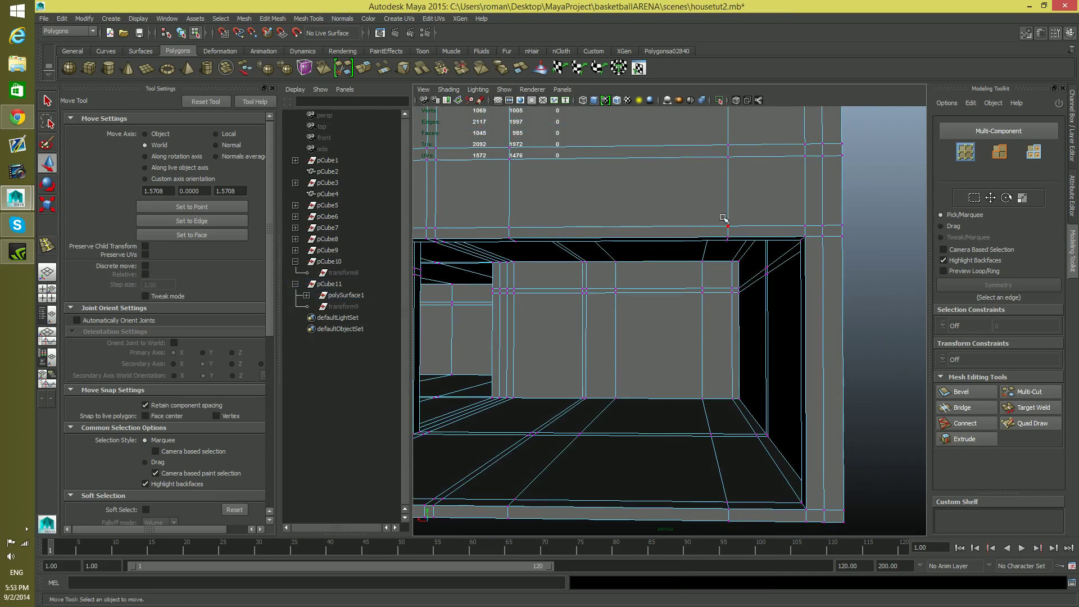
pyautogui.moveTo(723, 231); pyautogui.dragTo(736, 271)
pyautogui.keyDown('alt'); pyautogui.moveTo(722, 437); pyautogui.dragTo(706, 400, button='middle'); pyautogui.keyUp('alt')
pyautogui.keyDown('alt'); pyautogui.moveTo(706, 401); pyautogui.dragTo(718, 435); pyautogui.keyUp('alt')
pyautogui.keyDown('alt'); pyautogui.moveTo(556, 404); pyautogui.dragTo(617, 460, button='middle'); pyautogui.keyUp('alt')
pyautogui.keyDown('alt'); pyautogui.moveTo(578, 375); pyautogui.dragTo(631, 455, button='middle'); pyautogui.keyUp('alt')
pyautogui.keyDown('alt'); pyautogui.moveTo(631, 455); pyautogui.dragTo(632, 460); pyautogui.keyUp('alt')
pyautogui.keyDown('shift'); pyautogui.moveTo(601, 307); pyautogui.dragTo(627, 336); pyautogui.keyUp('shift')
pyautogui.keyDown('alt'); pyautogui.moveTo(631, 434); pyautogui.dragTo(653, 302, button='right'); pyautogui.keyUp('alt')
# Add the overlapping vertices along the opening's lower border to the selection and merge them all with Merge Components
pyautogui.moveTo(640, 440)
pyautogui.keyDown('alt'); pyautogui.mouseDown()
pyautogui.moveTo(643, 425)
pyautogui.moveTo(642, 445)
pyautogui.mouseUp(); pyautogui.keyUp('alt')
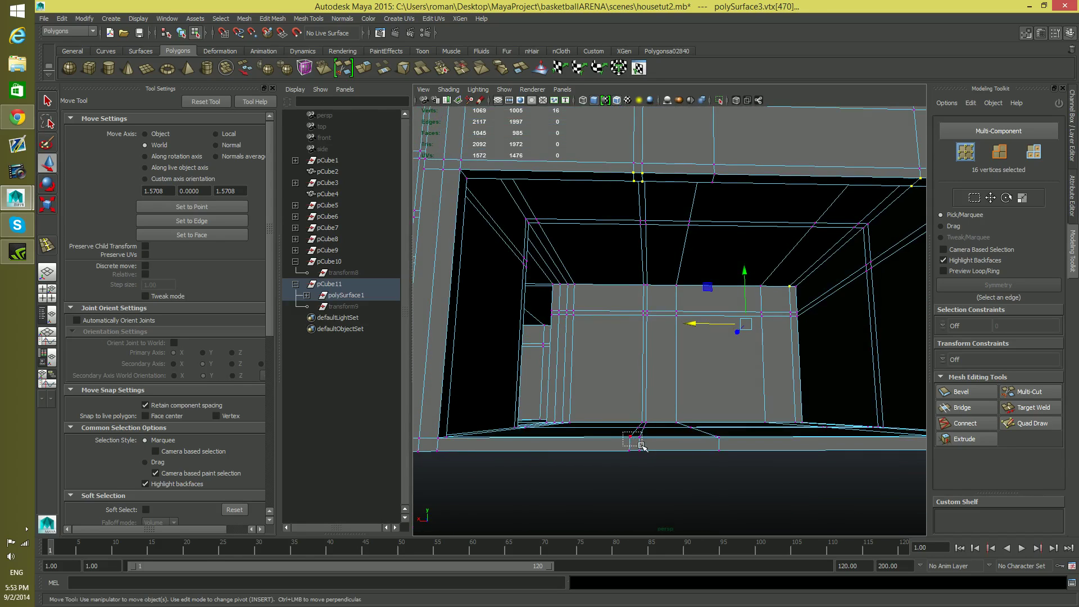
pyautogui.keyDown('alt'); pyautogui.moveTo(718, 419); pyautogui.dragTo(737, 401, button='right'); pyautogui.keyUp('alt')
pyautogui.keyDown('alt'); pyautogui.moveTo(737, 402); pyautogui.dragTo(752, 403); pyautogui.keyUp('alt')
pyautogui.moveTo(754, 404)
pyautogui.keyDown('alt'); pyautogui.mouseDown(button='right')
pyautogui.moveTo(771, 384)
pyautogui.moveTo(760, 385)
pyautogui.mouseUp(button='right'); pyautogui.keyUp('alt')
pyautogui.keyDown('alt'); pyautogui.moveTo(748, 397); pyautogui.dragTo(743, 431, button='middle'); pyautogui.keyUp('alt')
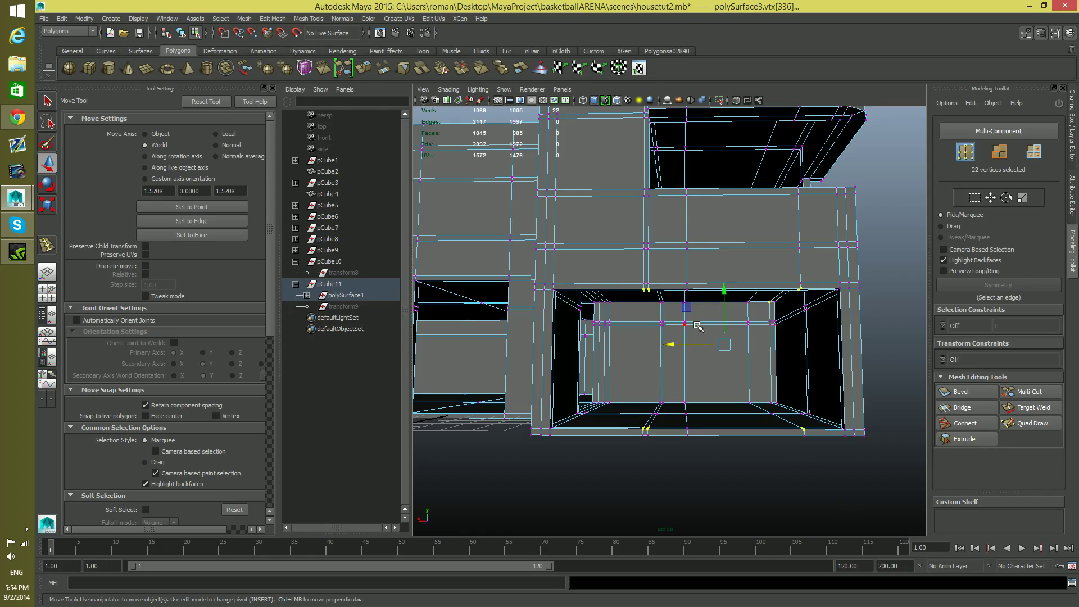
pyautogui.click(301, 20)
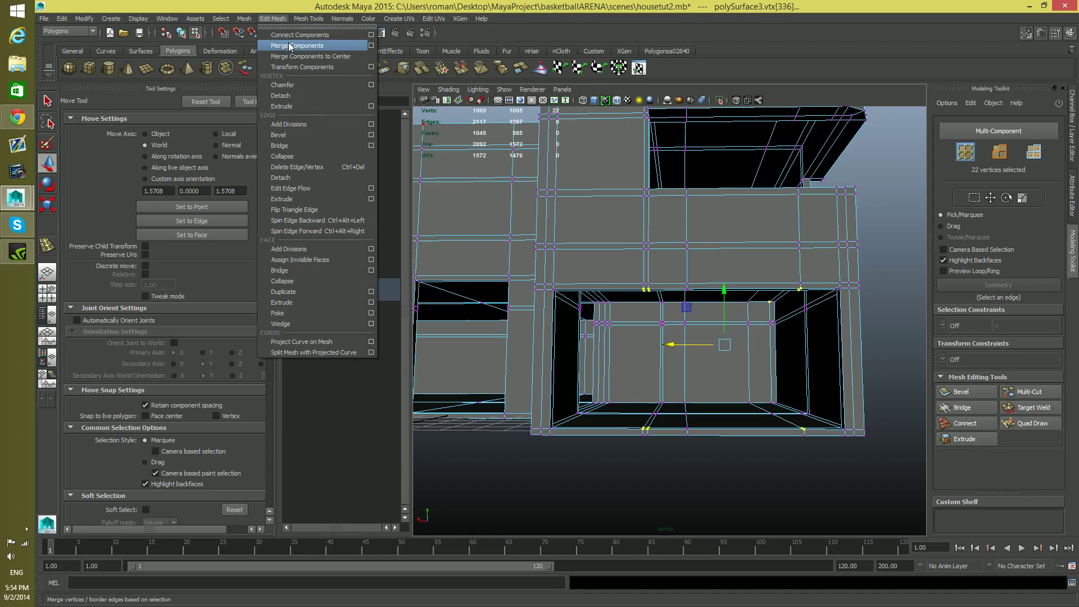
pyautogui.click(330, 48)
pyautogui.keyDown('alt'); pyautogui.moveTo(735, 335); pyautogui.dragTo(678, 358); pyautogui.keyUp('alt')
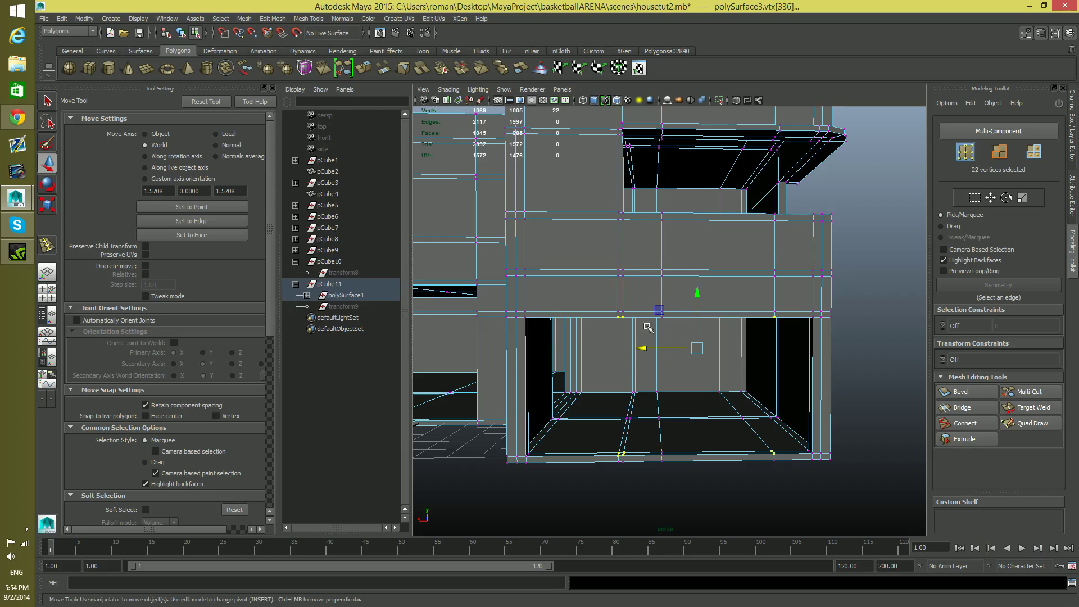
pyautogui.click(269, 21)
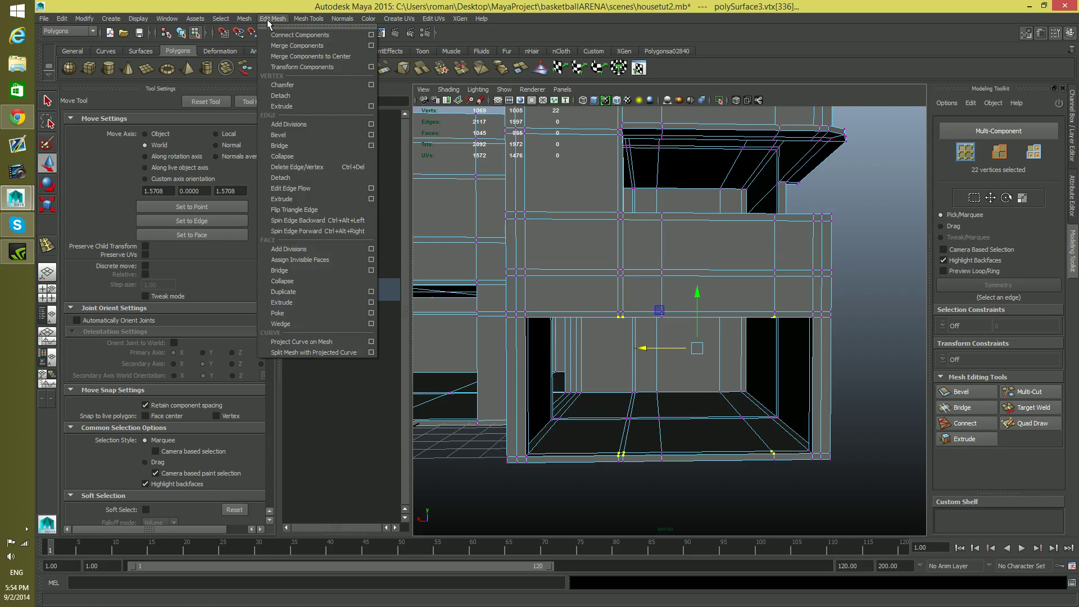
pyautogui.click(285, 46)
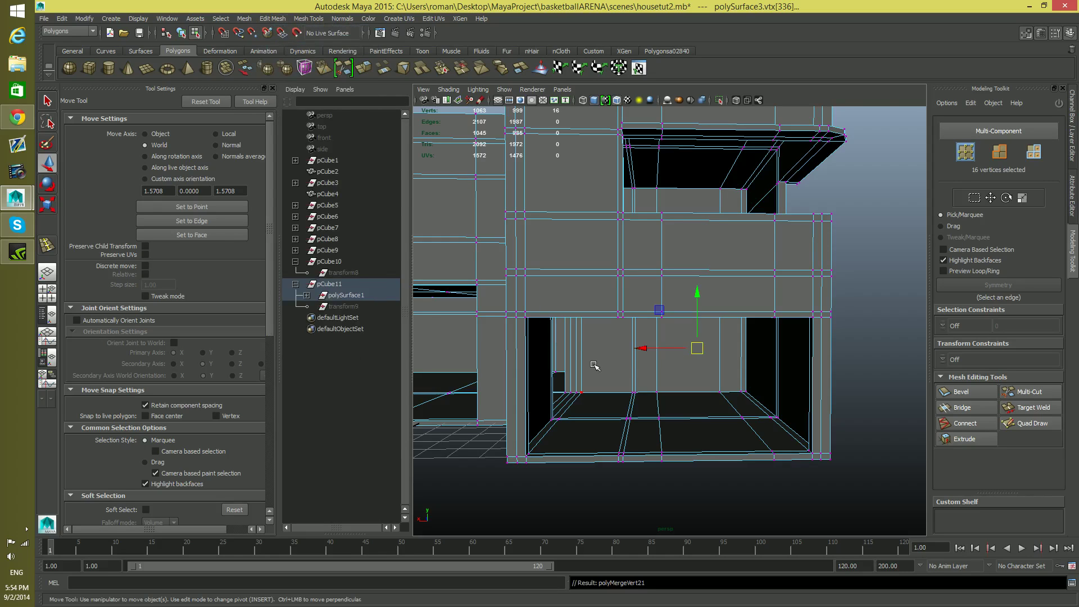
pyautogui.press('F8')
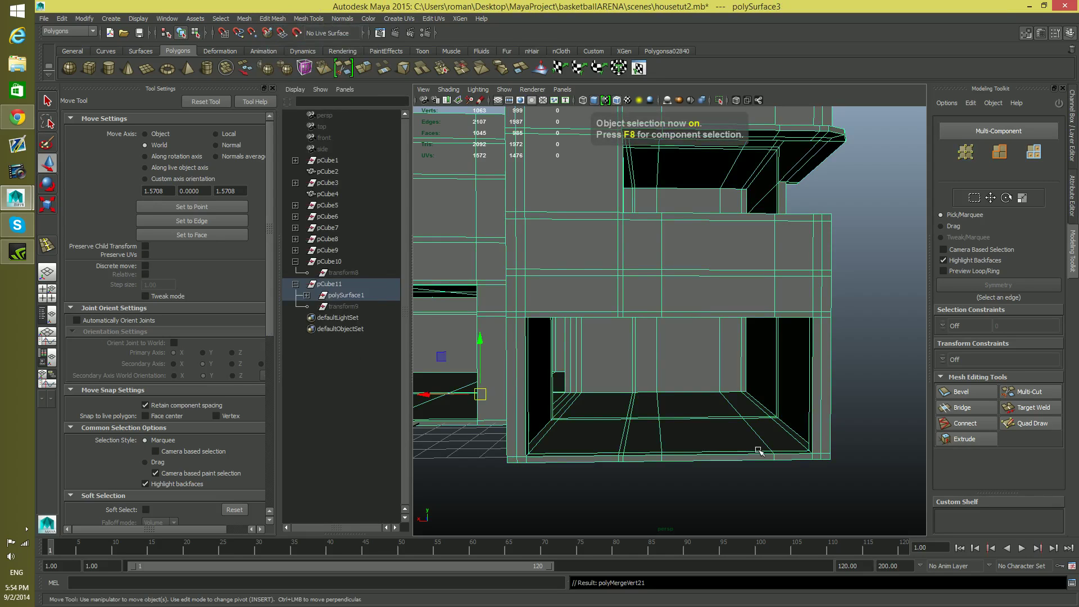
# Check the merged vertex near the opening's lower right corner by selecting it and viewing the front block around it
pyautogui.keyDown('alt'); pyautogui.moveTo(677, 440); pyautogui.dragTo(815, 437, button='right'); pyautogui.keyUp('alt')
pyautogui.keyDown('alt'); pyautogui.moveTo(815, 437); pyautogui.dragTo(841, 467); pyautogui.keyUp('alt')
pyautogui.moveTo(808, 452); pyautogui.dragTo(762, 351, button='right')
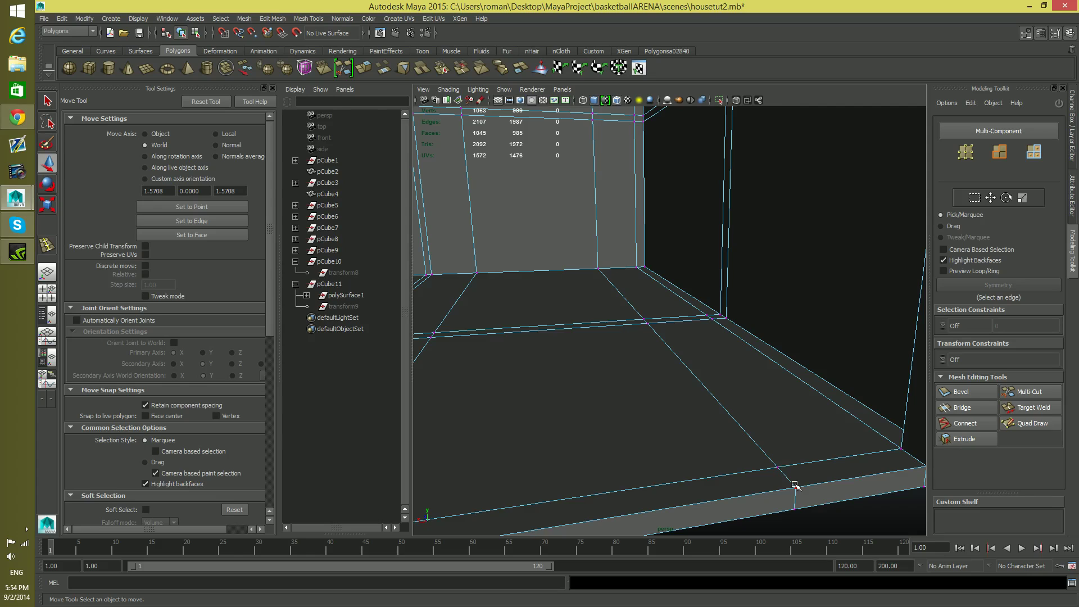
pyautogui.click(795, 485)
pyautogui.moveTo(750, 497); pyautogui.dragTo(742, 499)
pyautogui.keyDown('alt'); pyautogui.moveTo(747, 494); pyautogui.dragTo(537, 343, button='right'); pyautogui.keyUp('alt')
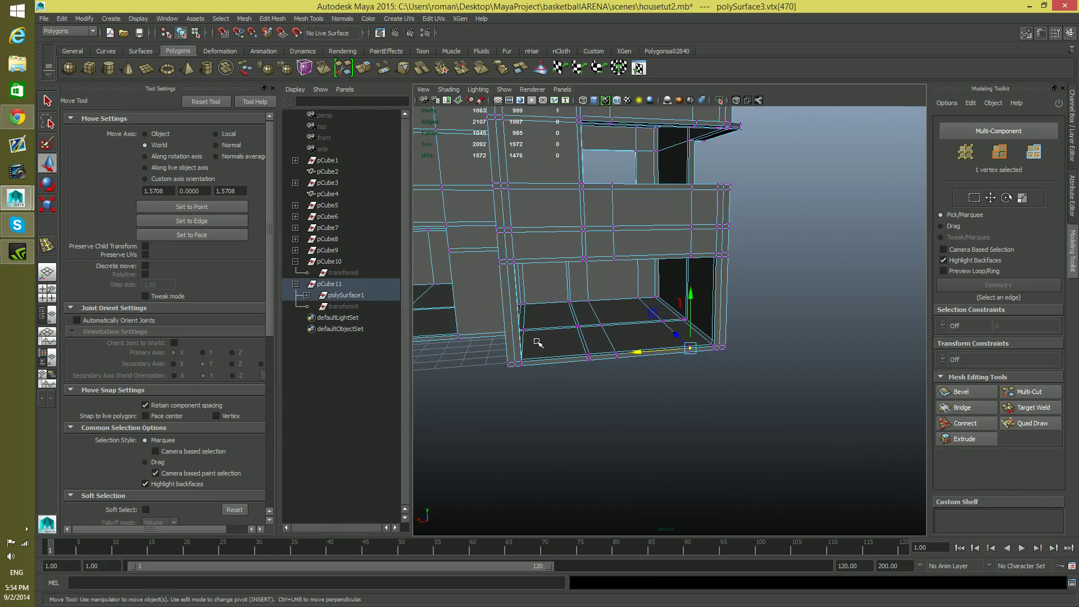
pyautogui.keyDown('alt'); pyautogui.moveTo(538, 342); pyautogui.dragTo(600, 458, button='middle'); pyautogui.keyUp('alt')
pyautogui.keyDown('alt'); pyautogui.moveTo(599, 458); pyautogui.dragTo(571, 444); pyautogui.keyUp('alt')
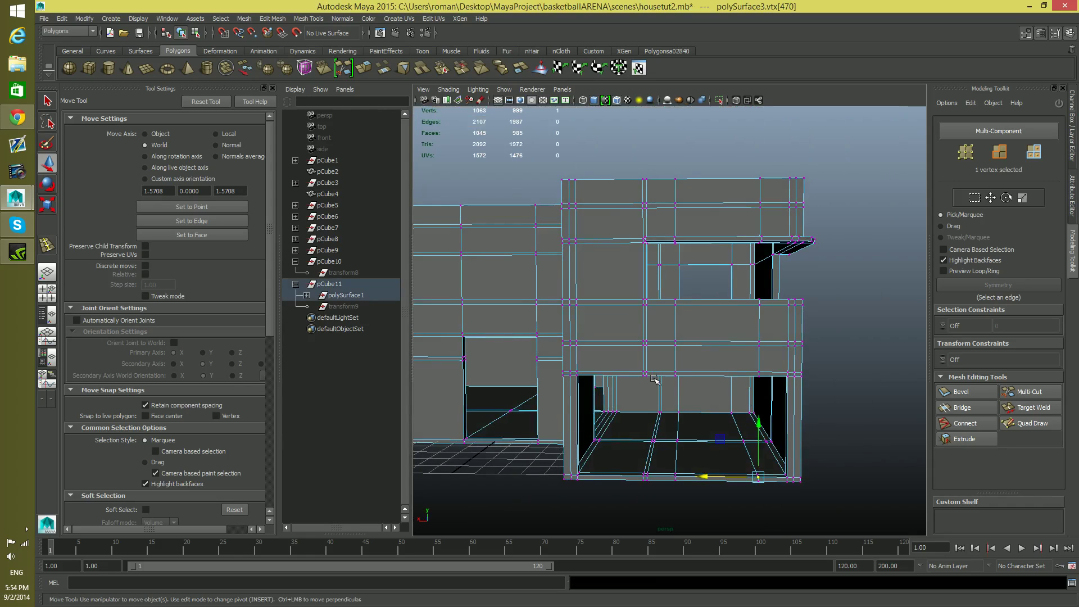
# Create a polygon cube inside the ground-floor room and scale it along Z to about 2.15
pyautogui.press('F8')
pyautogui.press('f')
pyautogui.keyDown('alt'); pyautogui.moveTo(588, 398); pyautogui.dragTo(581, 424); pyautogui.keyUp('alt')
pyautogui.keyDown('alt'); pyautogui.moveTo(580, 424); pyautogui.dragTo(711, 441, button='right'); pyautogui.keyUp('alt')
pyautogui.keyDown('alt'); pyautogui.moveTo(711, 441); pyautogui.dragTo(537, 265, button='middle'); pyautogui.keyUp('alt')
pyautogui.keyDown('alt'); pyautogui.moveTo(578, 371); pyautogui.dragTo(676, 400); pyautogui.keyUp('alt')
pyautogui.keyDown('alt'); pyautogui.moveTo(770, 391); pyautogui.dragTo(807, 393); pyautogui.keyUp('alt')
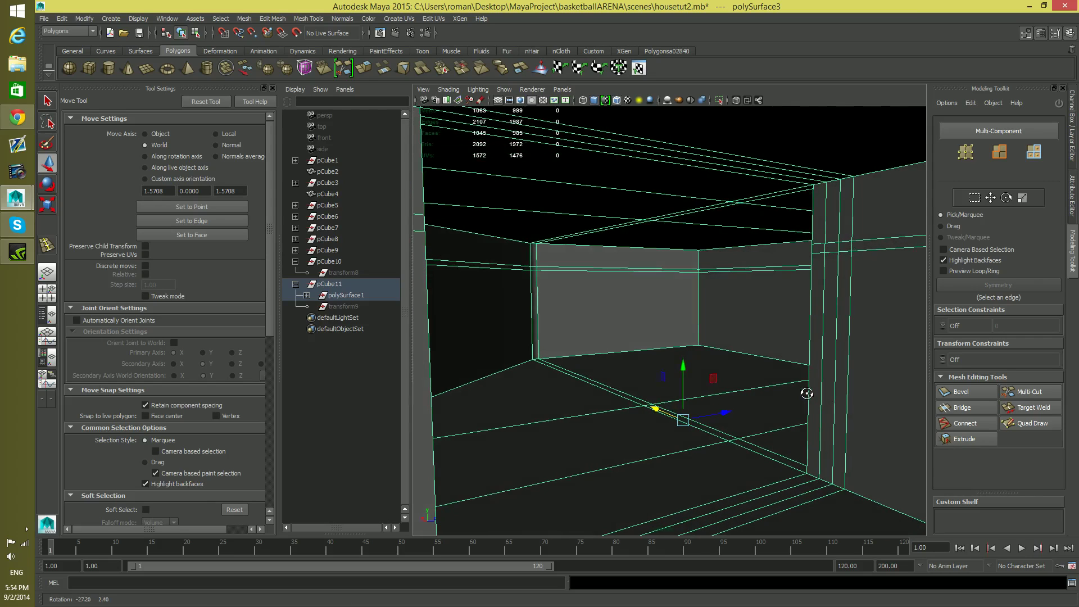
pyautogui.keyDown('alt'); pyautogui.moveTo(791, 434); pyautogui.dragTo(726, 405); pyautogui.keyUp('alt')
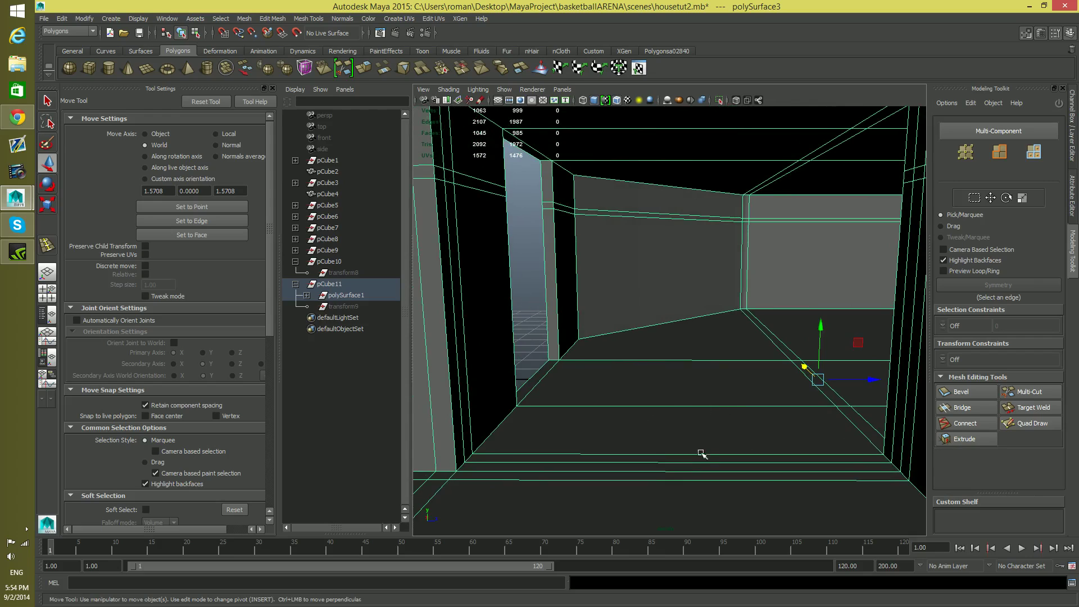
pyautogui.click(86, 69)
pyautogui.moveTo(873, 380); pyautogui.dragTo(807, 397)
pyautogui.press('r')
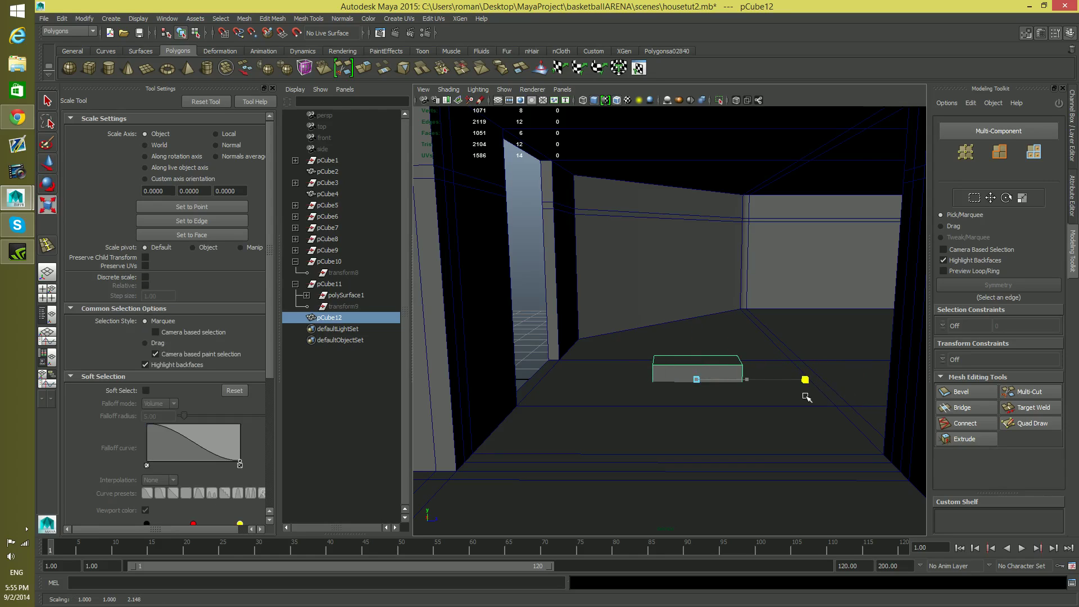
# Raise the stretched cube onto the room's floor and position it at the right side of the room
pyautogui.press('w')
pyautogui.moveTo(702, 373)
pyautogui.keyDown('alt'); pyautogui.mouseDown()
pyautogui.moveTo(718, 422)
pyautogui.moveTo(613, 335)
pyautogui.moveTo(718, 388)
pyautogui.moveTo(701, 360)
pyautogui.mouseUp(); pyautogui.keyUp('alt')
pyautogui.keyDown('alt'); pyautogui.moveTo(731, 458); pyautogui.dragTo(713, 405); pyautogui.keyUp('alt')
pyautogui.moveTo(715, 422); pyautogui.dragTo(715, 369)
pyautogui.keyDown('alt'); pyautogui.moveTo(853, 450); pyautogui.dragTo(823, 408, button='middle'); pyautogui.keyUp('alt')
pyautogui.moveTo(777, 372); pyautogui.dragTo(888, 389)
pyautogui.keyDown('alt'); pyautogui.moveTo(888, 389); pyautogui.dragTo(809, 411, button='middle'); pyautogui.keyUp('alt')
pyautogui.moveTo(813, 391); pyautogui.dragTo(613, 398)
# Duplicate the block and move the copy along Z to the room's left side, leaving a gap between the two blocks
pyautogui.hotkey('ctrl', 'd')
pyautogui.keyDown('alt'); pyautogui.moveTo(629, 401); pyautogui.dragTo(730, 414, button='middle'); pyautogui.keyUp('alt')
pyautogui.moveTo(700, 403)
pyautogui.mouseDown()
pyautogui.moveTo(601, 409)
pyautogui.moveTo(707, 443)
pyautogui.moveTo(691, 409)
pyautogui.mouseUp()
pyautogui.moveTo(602, 413); pyautogui.dragTo(605, 413)
pyautogui.keyDown('alt'); pyautogui.moveTo(752, 450); pyautogui.dragTo(669, 444); pyautogui.keyUp('alt')
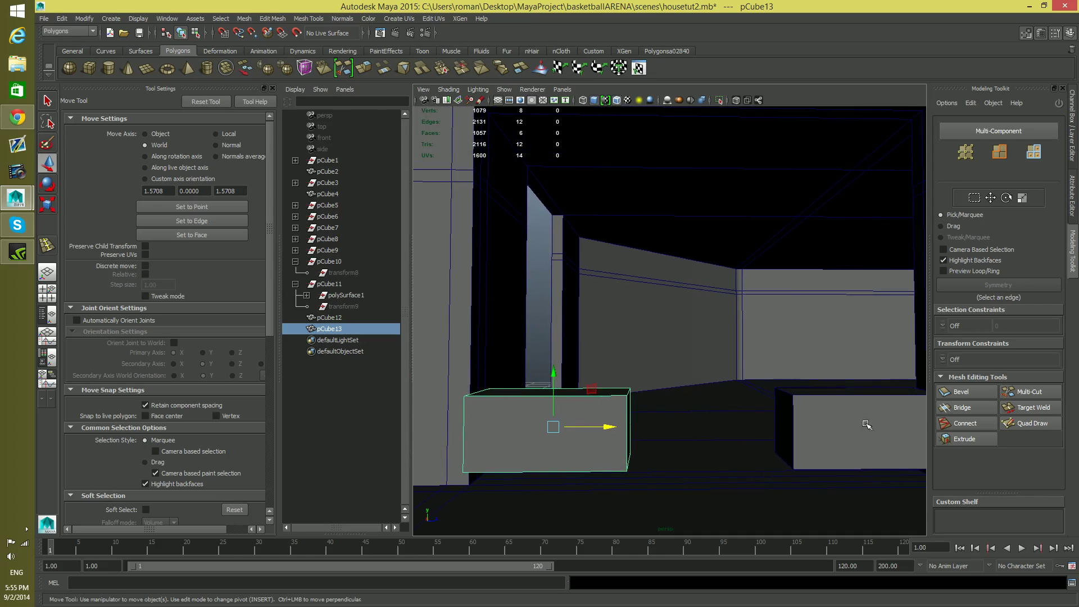
pyautogui.keyDown('alt'); pyautogui.moveTo(761, 443); pyautogui.dragTo(703, 444, button='right'); pyautogui.keyUp('alt')
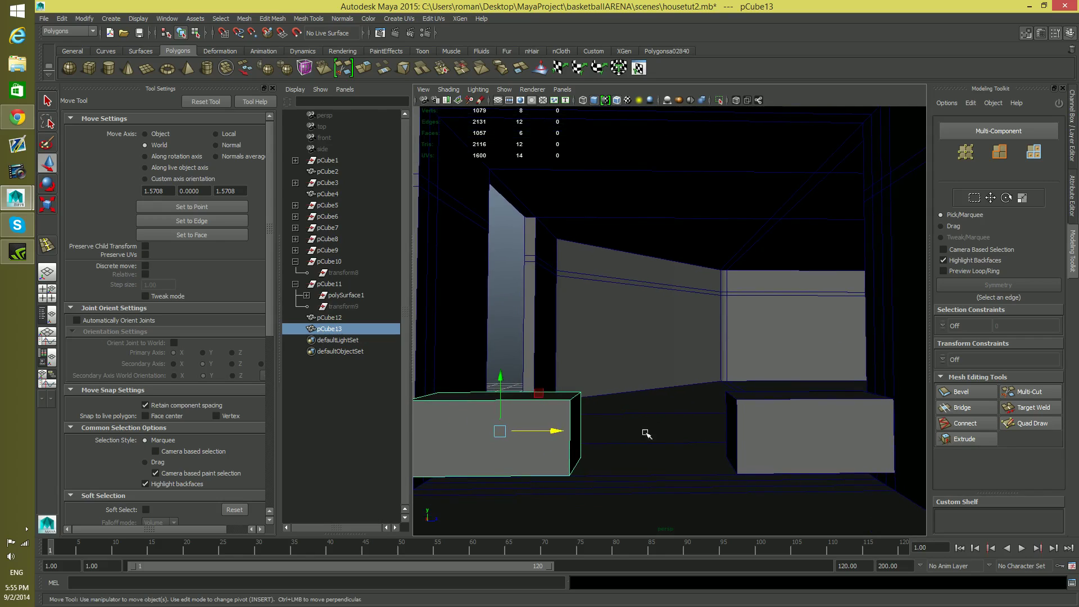
pyautogui.keyDown('alt'); pyautogui.moveTo(840, 416); pyautogui.dragTo(760, 400, button='middle'); pyautogui.keyUp('alt')
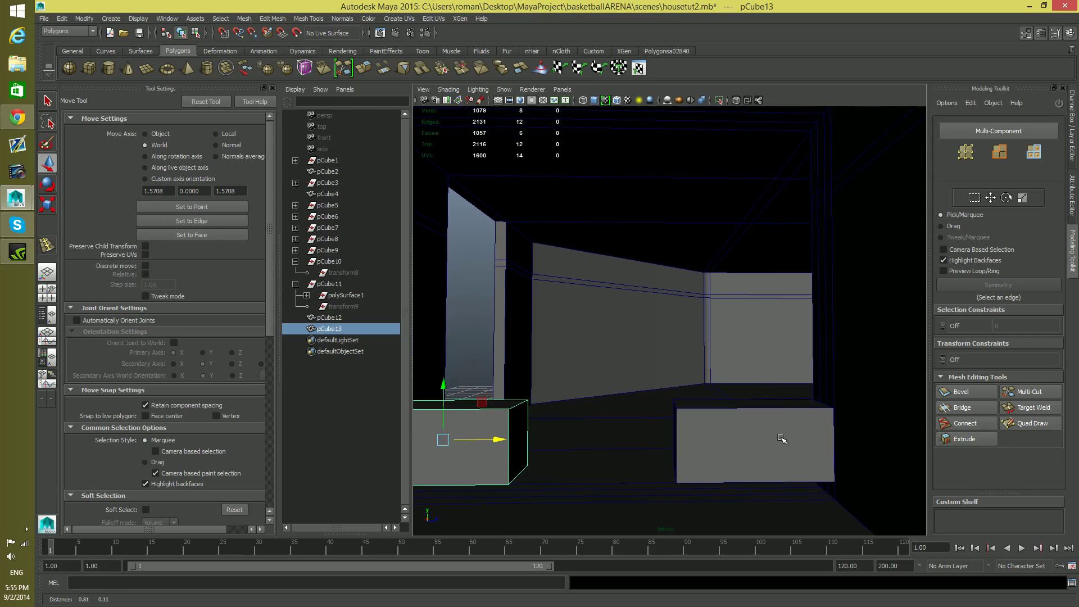
pyautogui.keyDown('alt'); pyautogui.moveTo(672, 416); pyautogui.dragTo(714, 417, button='middle'); pyautogui.keyUp('alt')
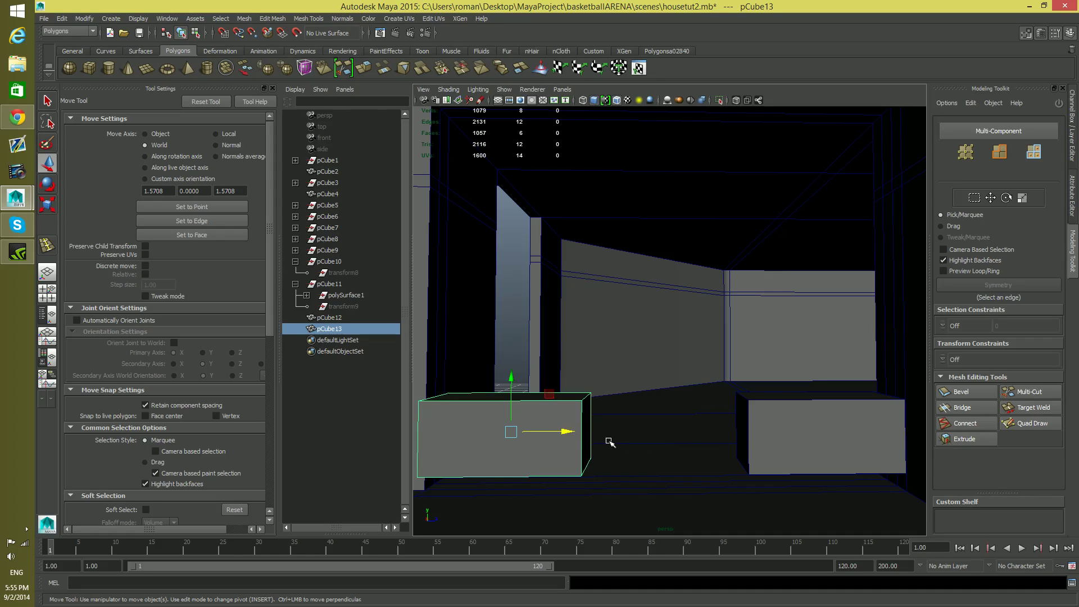
pyautogui.hotkey('ctrl', 'v')
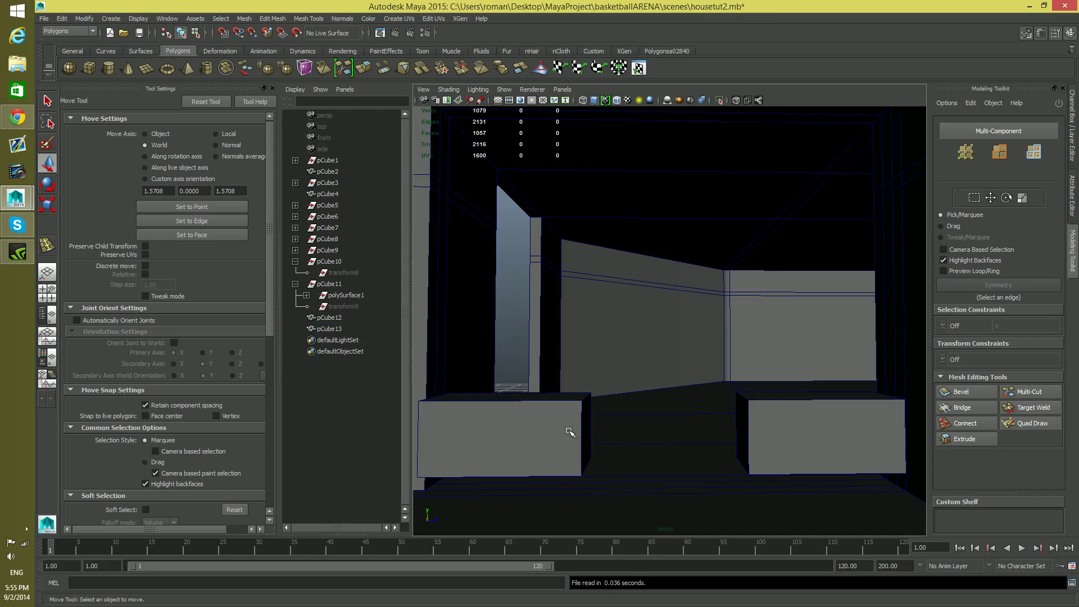
pyautogui.click(570, 427)
pyautogui.moveTo(567, 433); pyautogui.dragTo(787, 440)
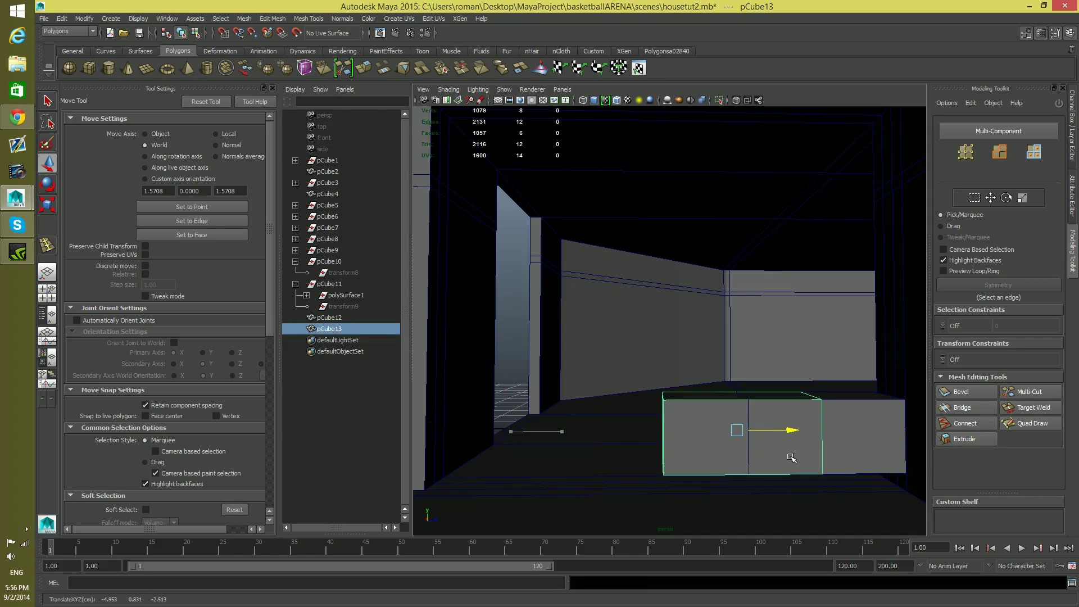
pyautogui.press('q')
pyautogui.press('w')
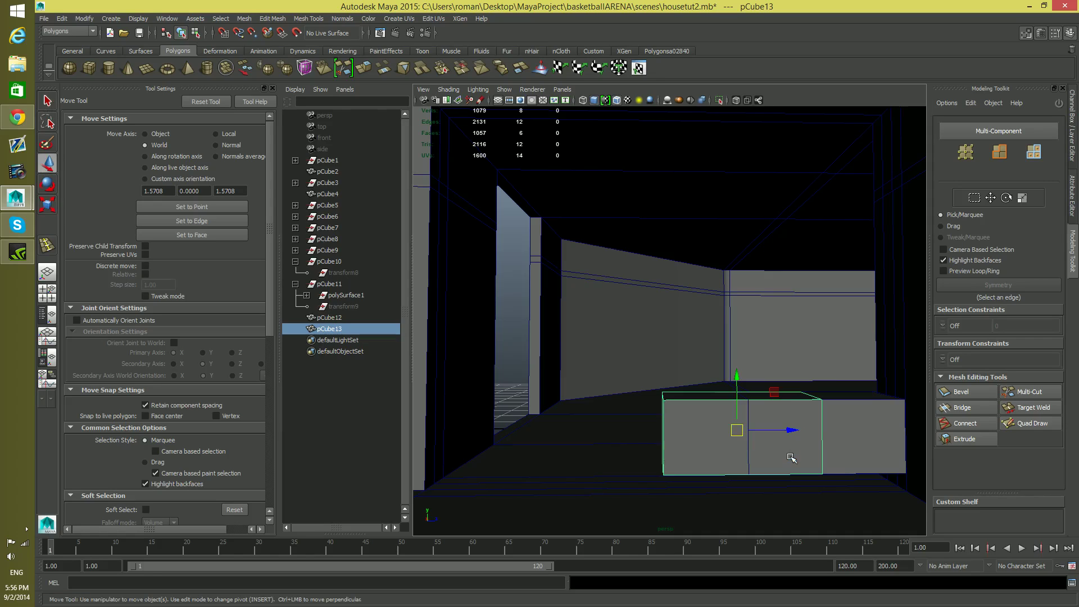
pyautogui.hotkey('ctrl', 'z')
pyautogui.hotkey('ctrl', 'z')
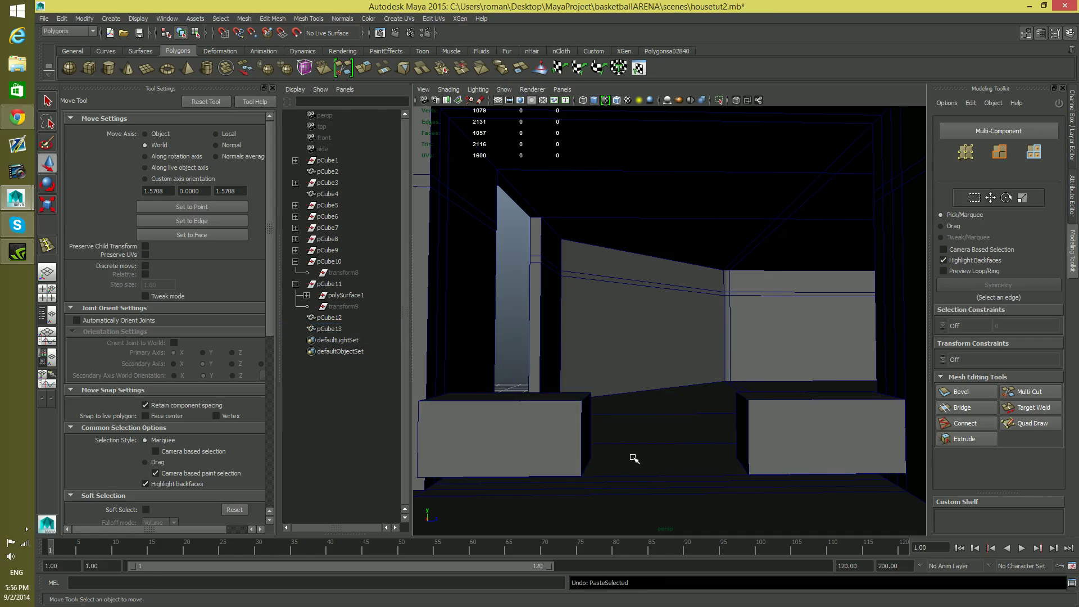
# Nudge the left block along Z to about -5.76 inside the ground-floor room
pyautogui.click(548, 444)
pyautogui.moveTo(565, 434)
pyautogui.mouseDown()
pyautogui.moveTo(585, 447)
pyautogui.moveTo(562, 447)
pyautogui.mouseUp()
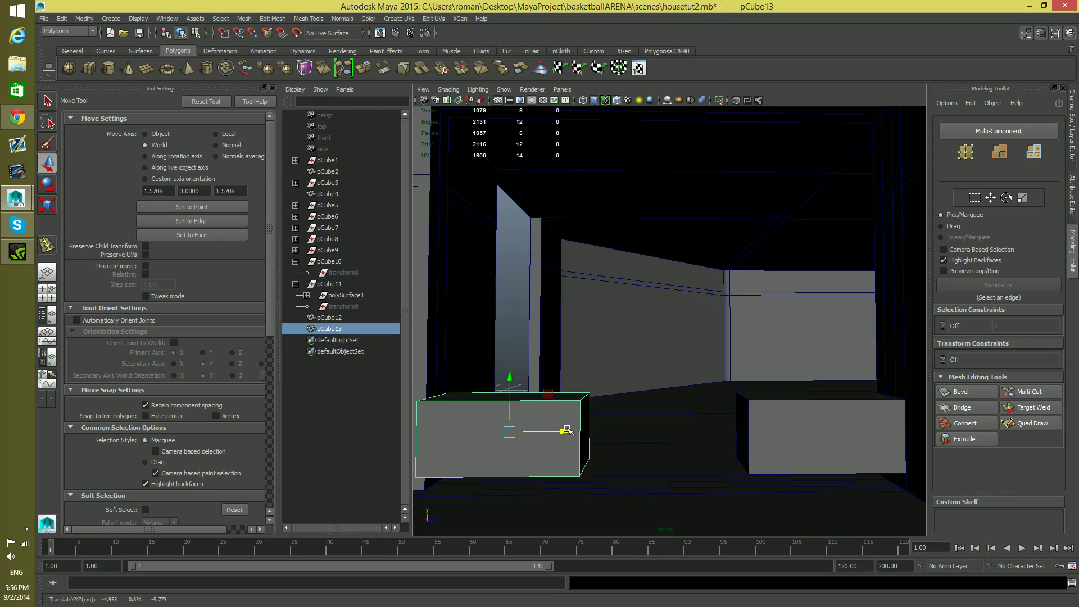
pyautogui.moveTo(567, 434); pyautogui.dragTo(568, 434)
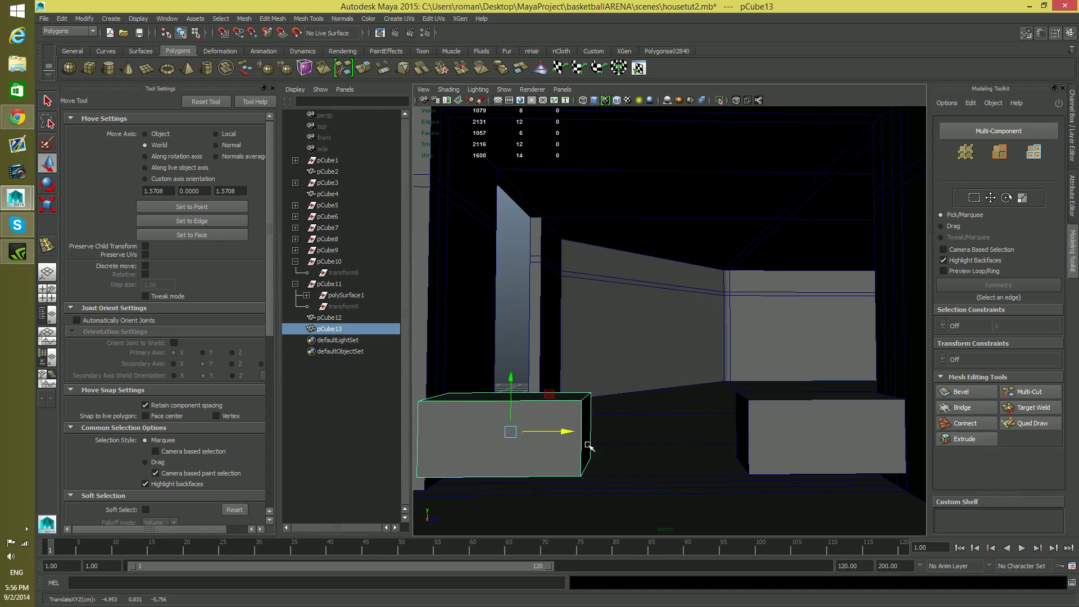
pyautogui.keyDown('alt'); pyautogui.moveTo(579, 432); pyautogui.dragTo(742, 385, button='middle'); pyautogui.keyUp('alt')
# Snap the left block's pivot to its lower outer corner vertex and snap the block onto the wall corner
pyautogui.press('Insert')
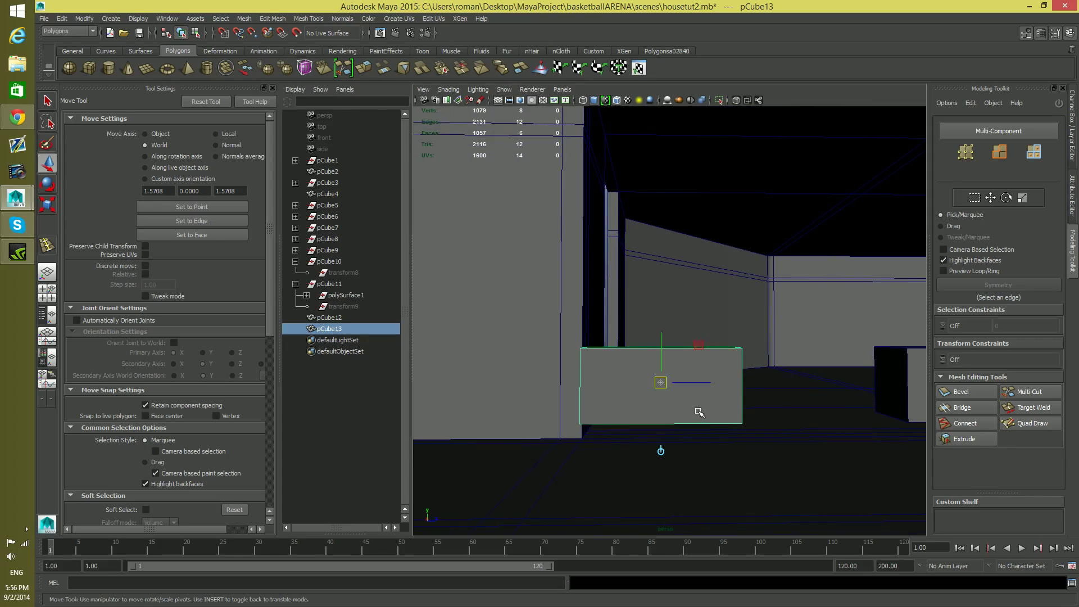
pyautogui.press('v')
pyautogui.moveTo(661, 383); pyautogui.dragTo(626, 450)
pyautogui.press('Insert')
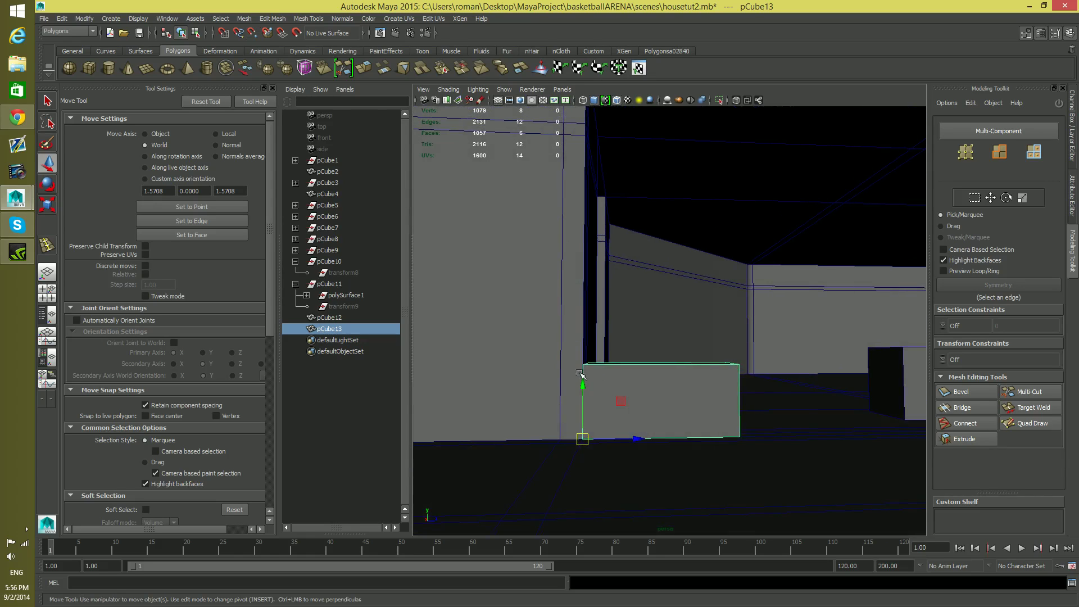
pyautogui.keyDown('alt'); pyautogui.moveTo(580, 374); pyautogui.dragTo(729, 420); pyautogui.keyUp('alt')
# Set the right block's pivot at its lower outer corner and snap the block to the right wall's corner vertex
pyautogui.click(725, 441)
pyautogui.press('Insert')
pyautogui.press('v')
pyautogui.press('Insert')
pyautogui.press('v')
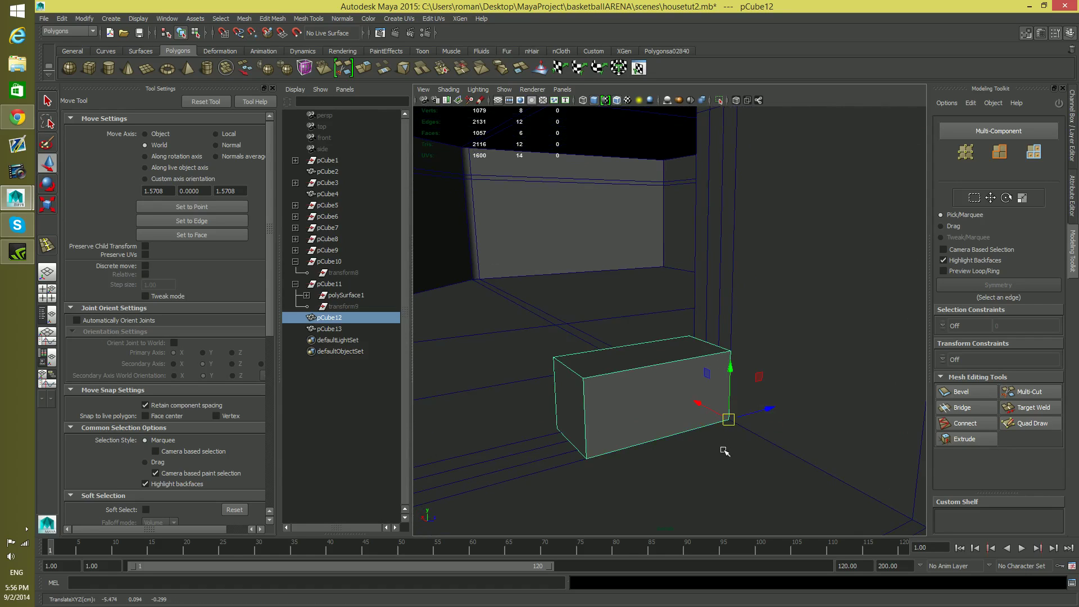
pyautogui.keyDown('alt'); pyautogui.moveTo(724, 449); pyautogui.dragTo(615, 459, button='right'); pyautogui.keyUp('alt')
pyautogui.keyDown('alt'); pyautogui.moveTo(629, 461); pyautogui.dragTo(702, 426, button='middle'); pyautogui.keyUp('alt')
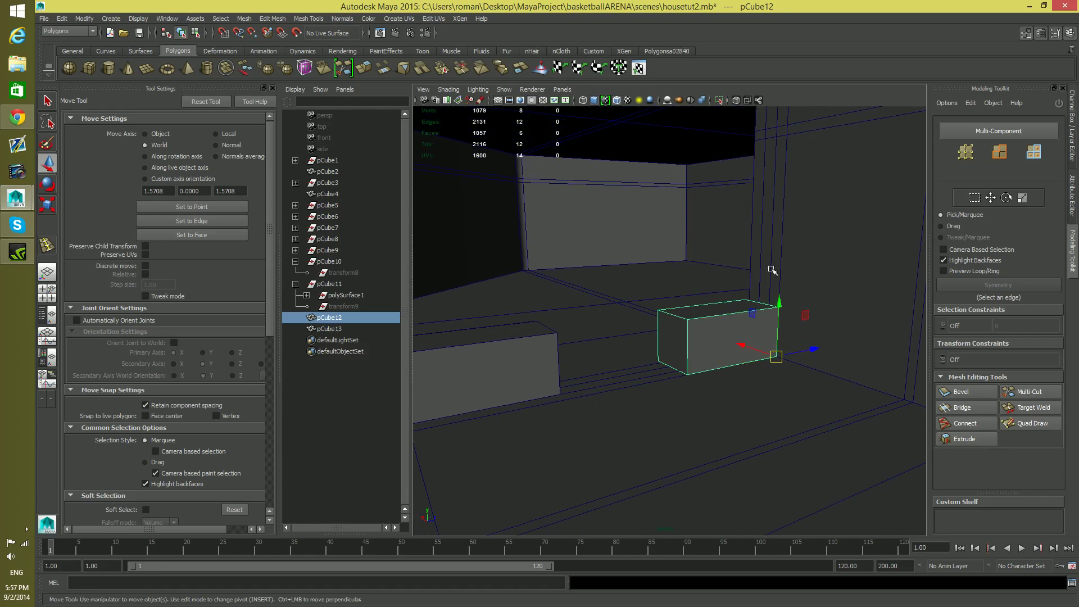
# Insert two edge loops through the room mesh, one beside the inner end of each block
pyautogui.keyDown('alt'); pyautogui.moveTo(767, 263); pyautogui.dragTo(827, 342, button='middle'); pyautogui.keyUp('alt')
pyautogui.moveTo(795, 283)
pyautogui.keyDown('alt'); pyautogui.mouseDown()
pyautogui.moveTo(788, 297)
pyautogui.moveTo(720, 303)
pyautogui.moveTo(855, 306)
pyautogui.moveTo(788, 298)
pyautogui.moveTo(798, 288)
pyautogui.moveTo(860, 321)
pyautogui.moveTo(788, 335)
pyautogui.moveTo(800, 300)
pyautogui.mouseUp(); pyautogui.keyUp('alt')
pyautogui.moveTo(799, 300)
pyautogui.mouseDown(button='right')
pyautogui.moveTo(799, 328)
pyautogui.moveTo(797, 302)
pyautogui.mouseUp(button='right')
pyautogui.keyDown('alt'); pyautogui.moveTo(766, 380); pyautogui.dragTo(731, 386); pyautogui.keyUp('alt')
pyautogui.keyDown('alt'); pyautogui.moveTo(683, 442); pyautogui.dragTo(697, 416, button='middle'); pyautogui.keyUp('alt')
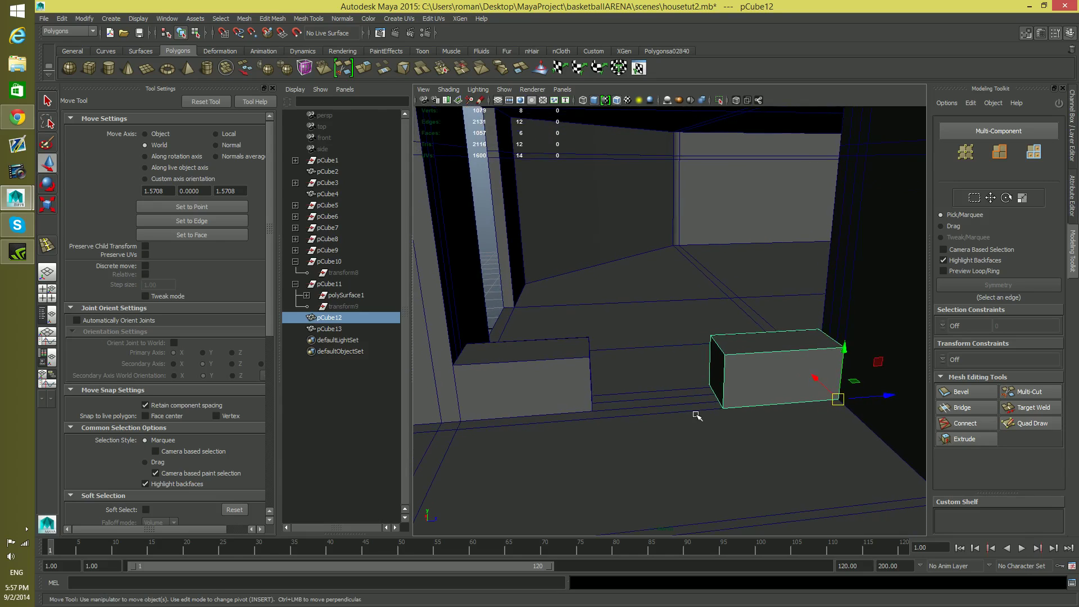
pyautogui.keyDown('alt'); pyautogui.moveTo(697, 416); pyautogui.dragTo(695, 421); pyautogui.keyUp('alt')
pyautogui.click(690, 413)
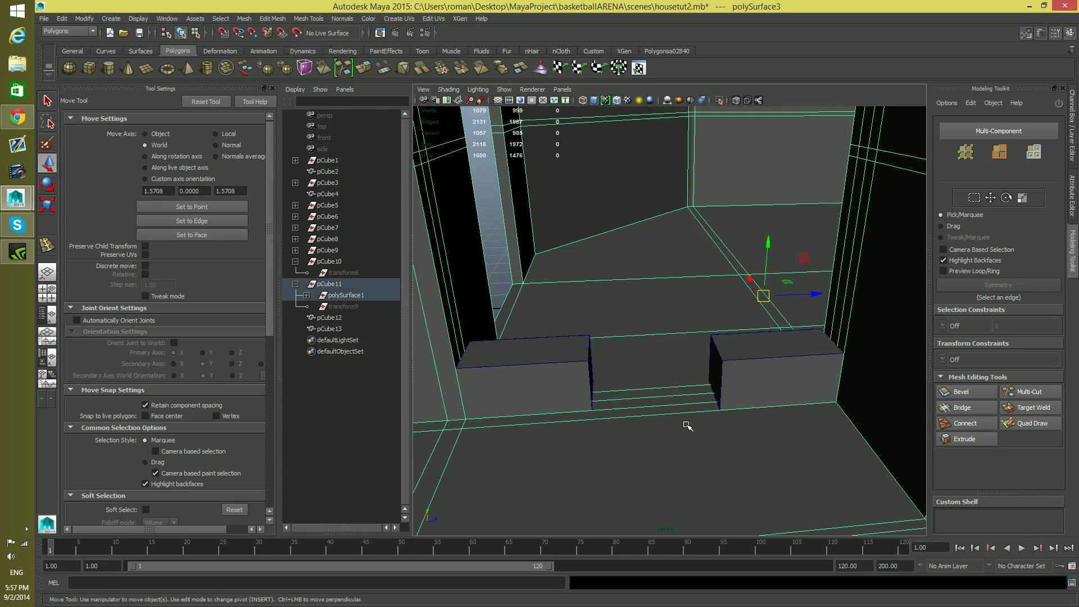
pyautogui.keyDown('shift'); pyautogui.moveTo(687, 419); pyautogui.dragTo(646, 360, button='right'); pyautogui.keyUp('shift')
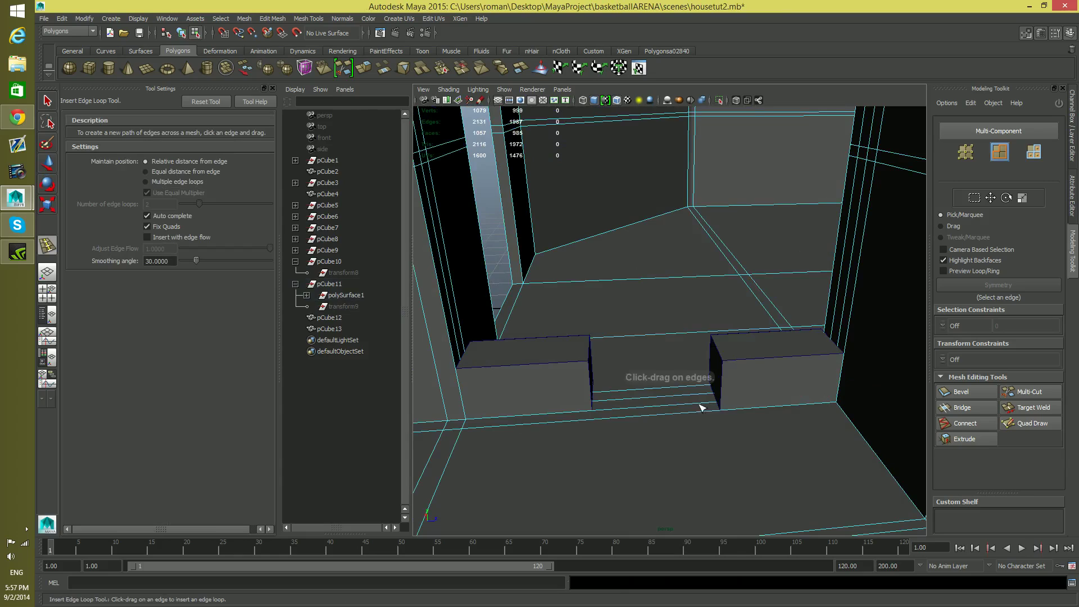
pyautogui.click(718, 413)
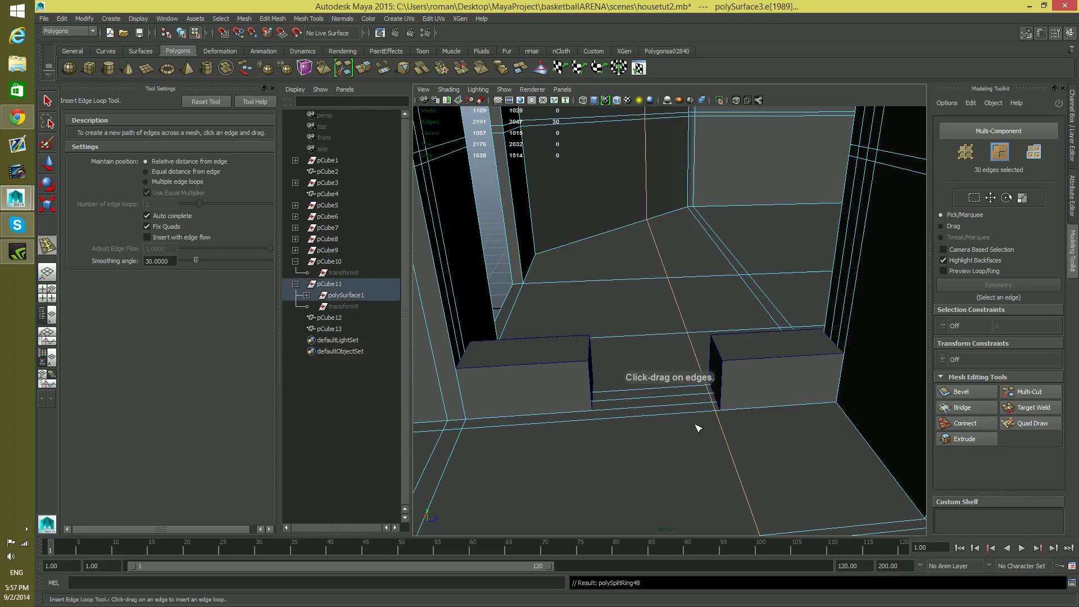
pyautogui.moveTo(600, 420); pyautogui.dragTo(597, 423)
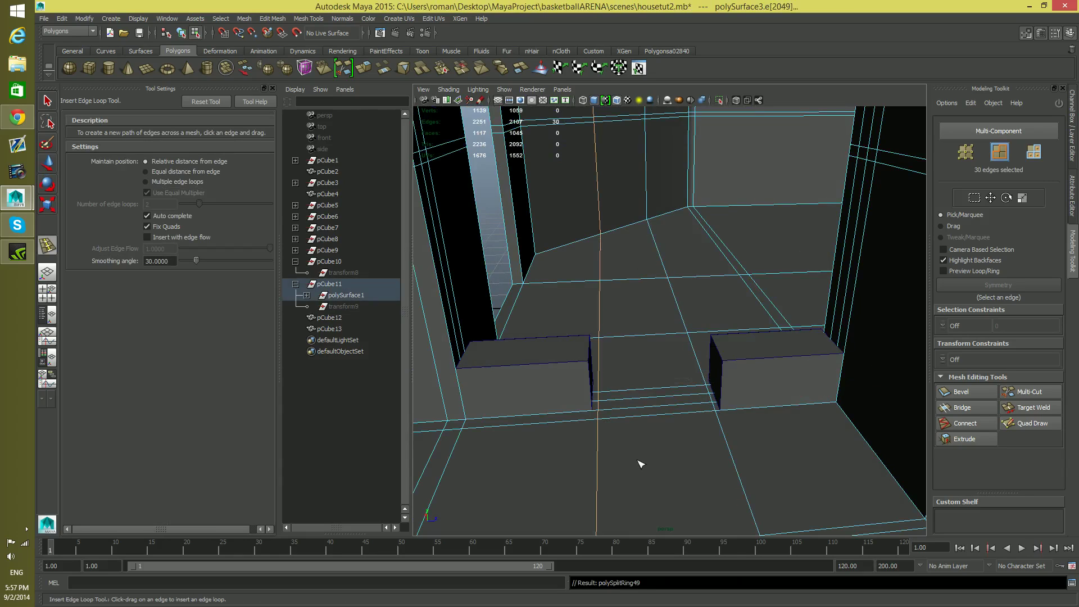
pyautogui.press('q')
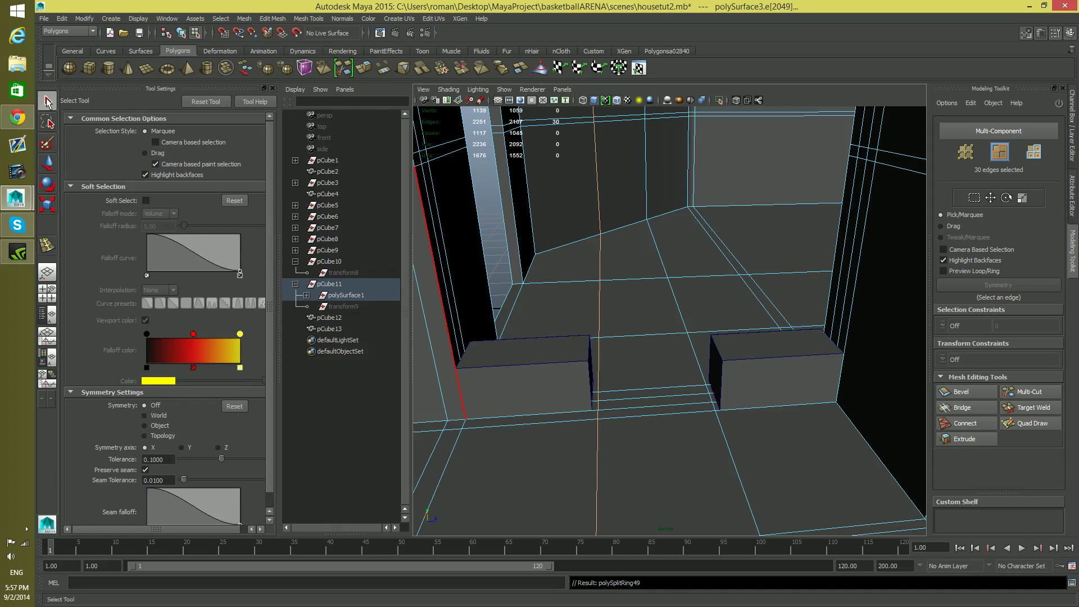
# Move the two new edge loops along Z and snap each one to the inner end of its neighbouring block
pyautogui.press('w')
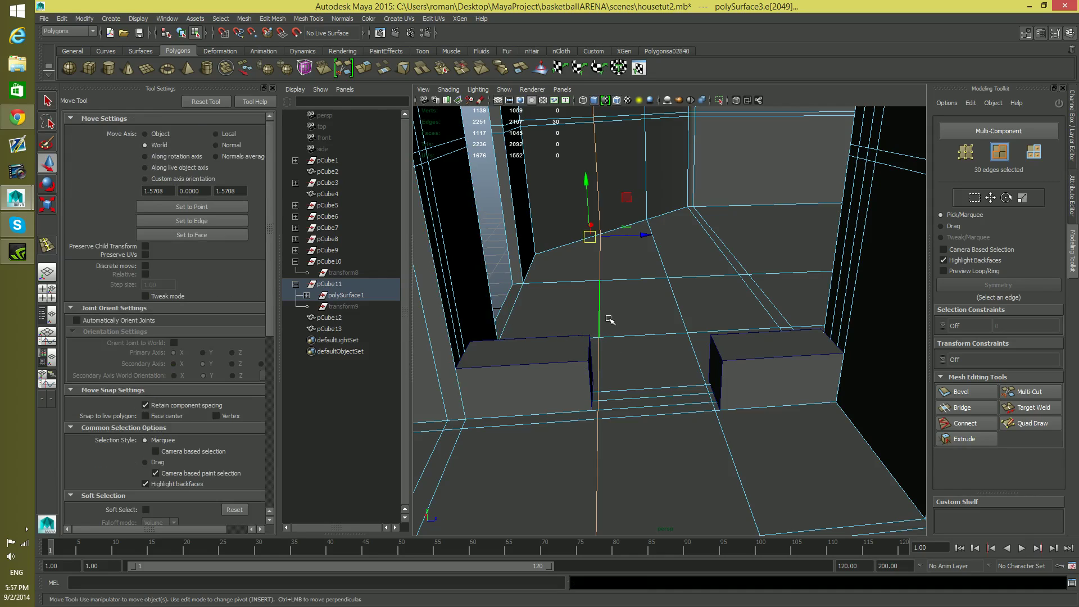
pyautogui.moveTo(645, 235); pyautogui.dragTo(593, 365)
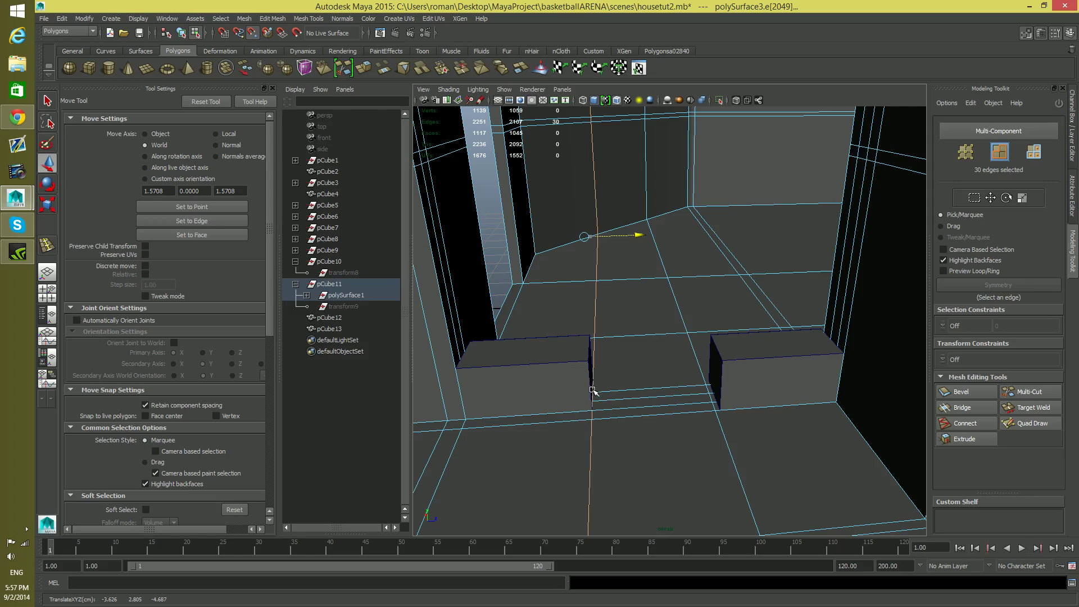
pyautogui.doubleClick(692, 344)
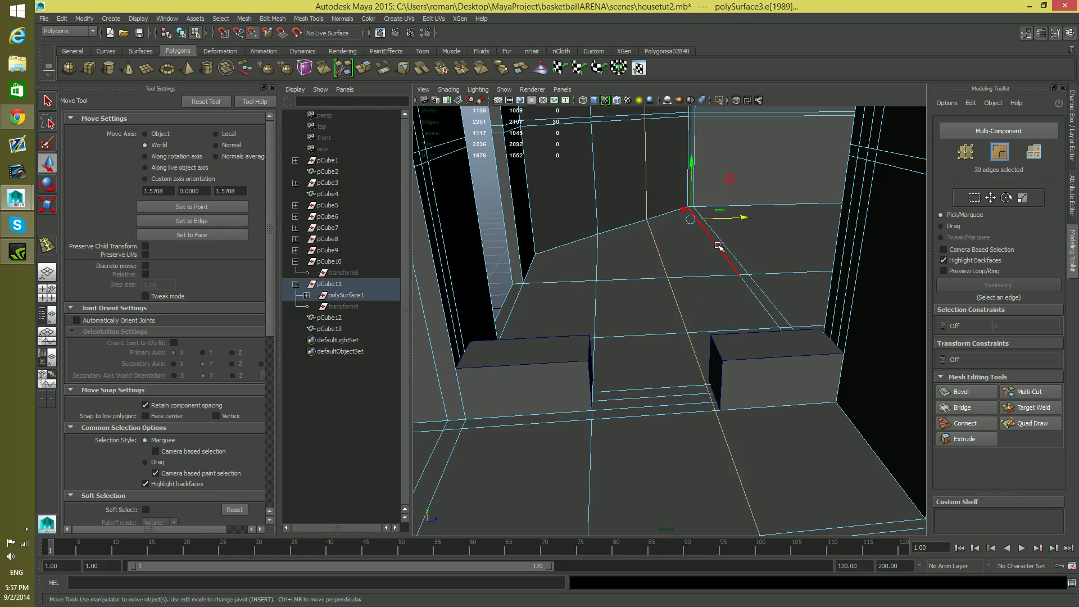
pyautogui.moveTo(744, 217); pyautogui.dragTo(721, 348)
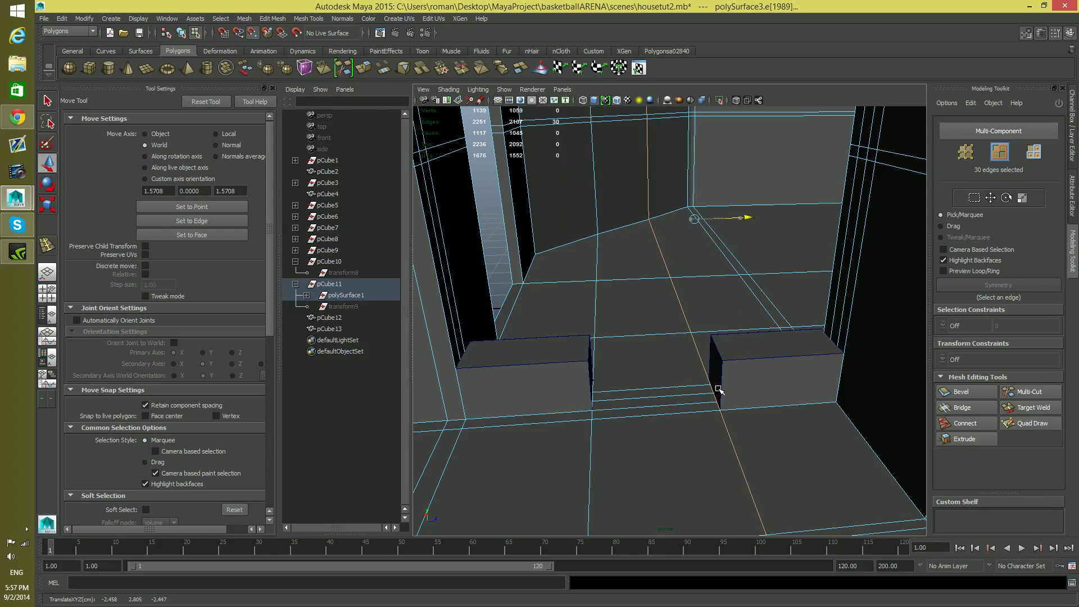
pyautogui.moveTo(711, 392)
pyautogui.mouseDown()
pyautogui.moveTo(710, 375)
pyautogui.moveTo(698, 380)
pyautogui.moveTo(708, 378)
pyautogui.mouseUp()
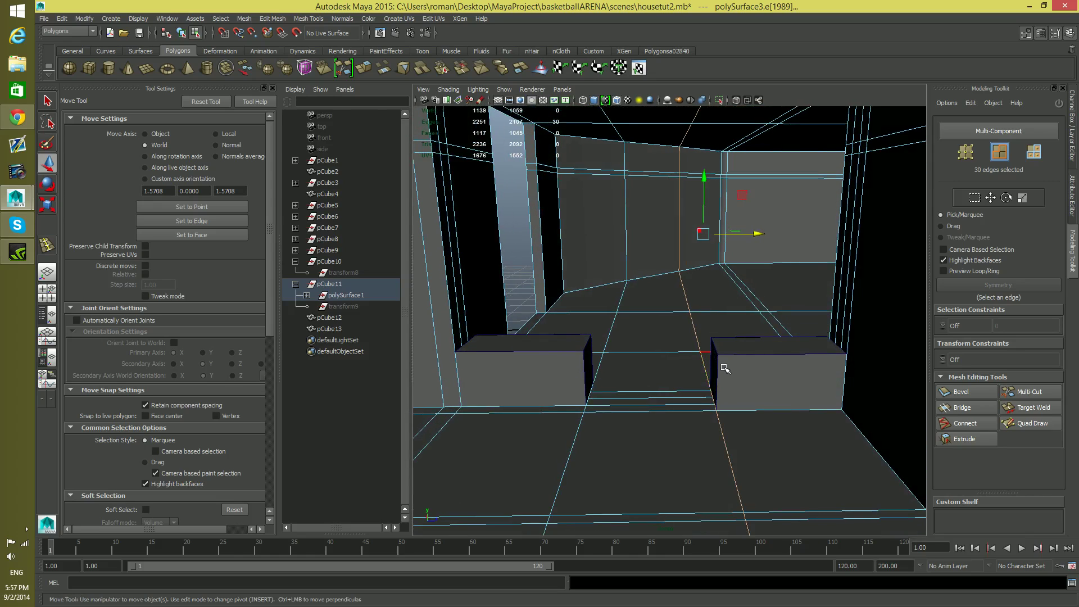
# Select both guide blocks in object mode and delete them
pyautogui.press('F8')
pyautogui.click(728, 366)
pyautogui.keyDown('shift'); pyautogui.click(532, 376); pyautogui.keyUp('shift')
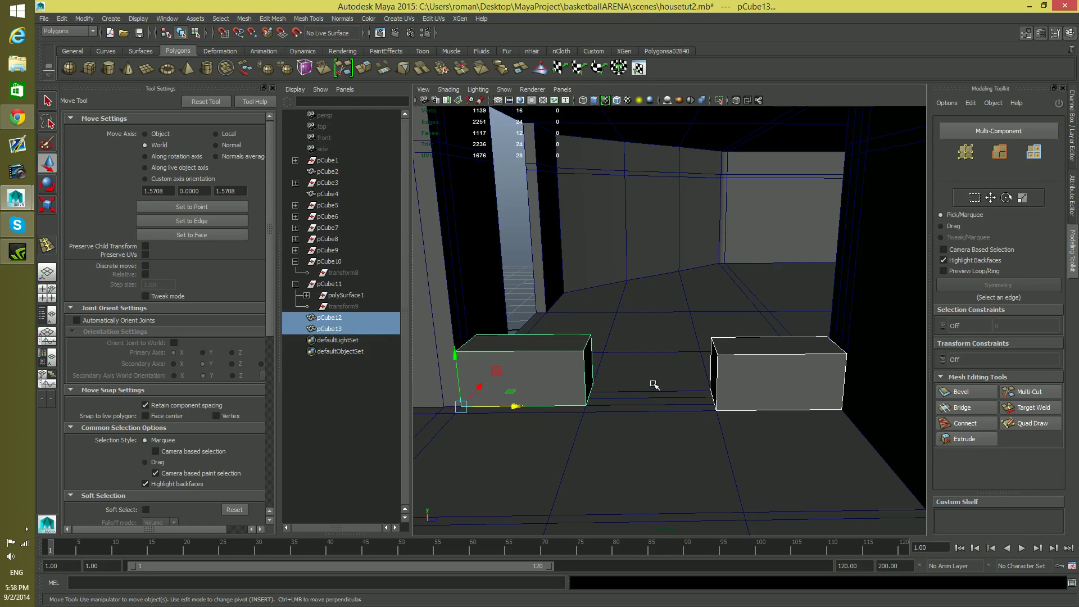
pyautogui.press('Delete')
# Delete the four narrow floor and ceiling strip faces where the blocks stood, on both sides of the central gap
pyautogui.moveTo(715, 412)
pyautogui.keyDown('alt'); pyautogui.mouseDown()
pyautogui.moveTo(762, 414)
pyautogui.moveTo(724, 439)
pyautogui.moveTo(697, 424)
pyautogui.moveTo(716, 413)
pyautogui.mouseUp(); pyautogui.keyUp('alt')
pyautogui.moveTo(782, 216); pyautogui.dragTo(780, 244, button='right')
pyautogui.keyDown('alt'); pyautogui.moveTo(780, 241); pyautogui.dragTo(760, 234); pyautogui.keyUp('alt')
pyautogui.click(724, 138)
pyautogui.keyDown('alt'); pyautogui.moveTo(736, 402); pyautogui.dragTo(475, 487); pyautogui.keyUp('alt')
pyautogui.keyDown('shift'); pyautogui.click(743, 431); pyautogui.keyUp('shift')
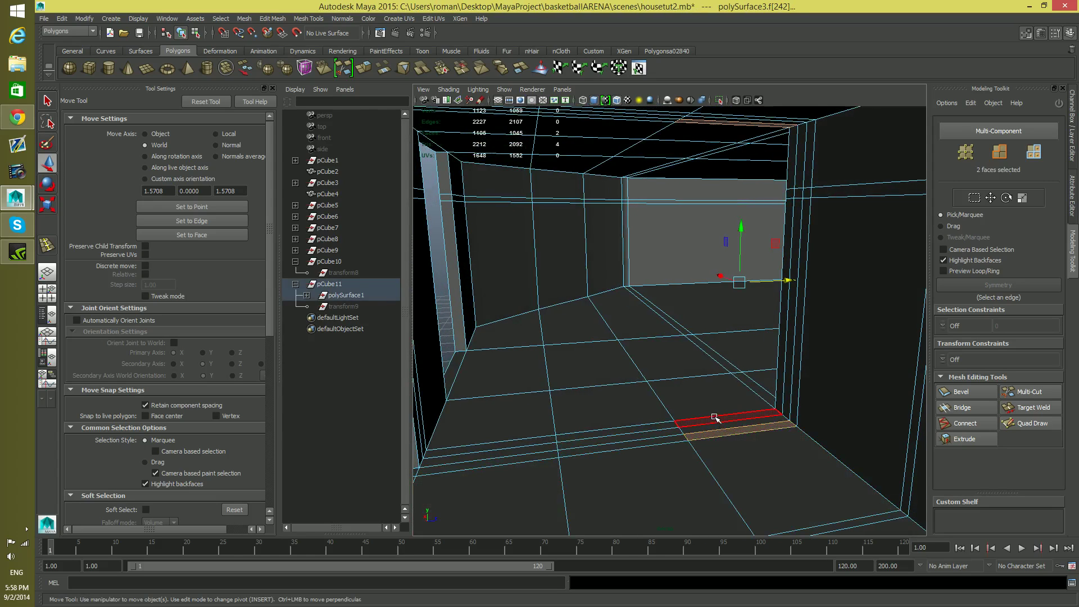
pyautogui.keyDown('alt'); pyautogui.moveTo(714, 417); pyautogui.dragTo(692, 168); pyautogui.keyUp('alt')
pyautogui.keyDown('alt'); pyautogui.moveTo(685, 234); pyautogui.dragTo(568, 163); pyautogui.keyUp('alt')
pyautogui.keyDown('shift'); pyautogui.click(554, 425); pyautogui.keyUp('shift')
pyautogui.keyDown('shift'); pyautogui.click(638, 343); pyautogui.keyUp('shift')
pyautogui.keyDown('alt'); pyautogui.moveTo(639, 343); pyautogui.dragTo(700, 307); pyautogui.keyUp('alt')
pyautogui.press('Delete')
# Extrude the three narrow faces of the right side wall along Z and snap them to the right edge loop
pyautogui.click(868, 141)
pyautogui.keyDown('shift'); pyautogui.click(872, 185); pyautogui.keyUp('shift')
pyautogui.keyDown('shift'); pyautogui.click(873, 238); pyautogui.keyUp('shift')
pyautogui.keyDown('alt'); pyautogui.moveTo(855, 400); pyautogui.dragTo(821, 436); pyautogui.keyUp('alt')
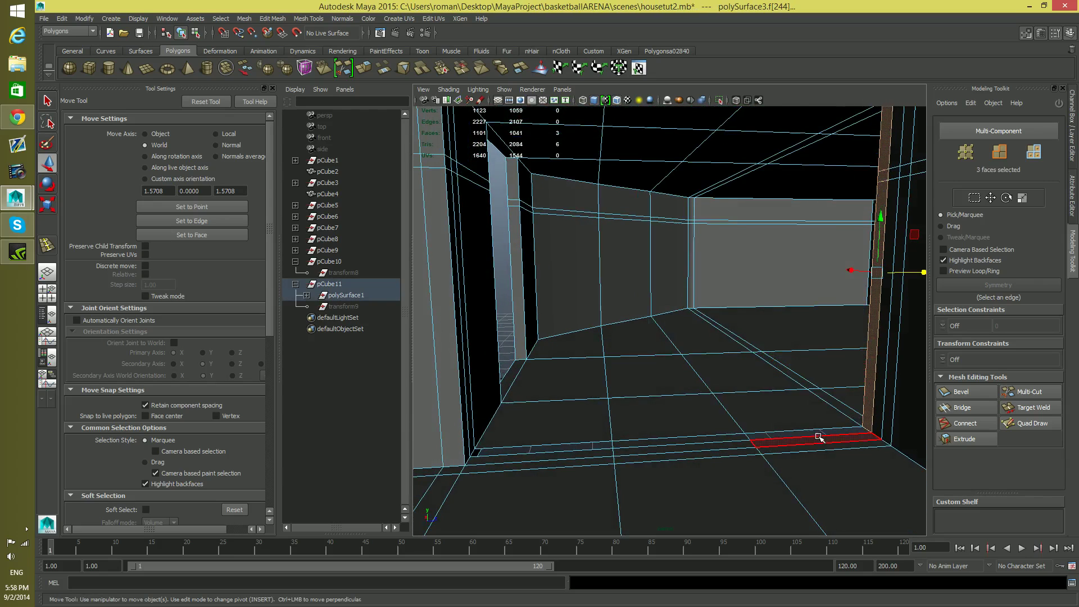
pyautogui.keyDown('alt'); pyautogui.moveTo(860, 181); pyautogui.dragTo(849, 231); pyautogui.keyUp('alt')
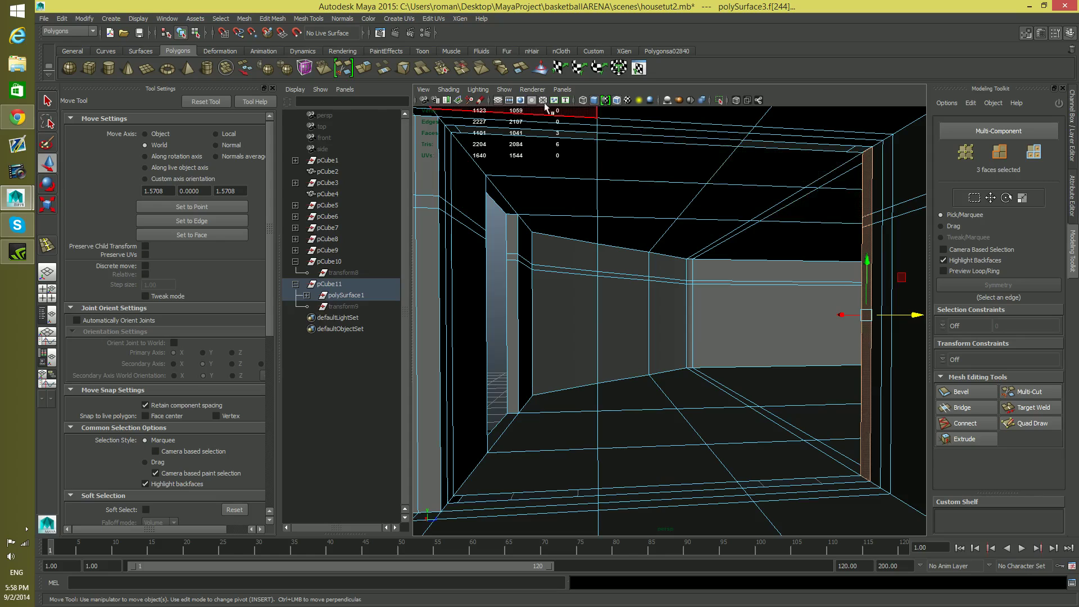
pyautogui.click(364, 68)
pyautogui.moveTo(916, 316); pyautogui.dragTo(663, 388)
pyautogui.press('v')
# Delete the two hidden faces at the floor and ceiling ends of the extruded right partition
pyautogui.keyDown('alt'); pyautogui.moveTo(771, 256); pyautogui.dragTo(745, 261); pyautogui.keyUp('alt')
pyautogui.keyDown('alt'); pyautogui.moveTo(745, 261); pyautogui.dragTo(687, 338, button='middle'); pyautogui.keyUp('alt')
pyautogui.keyDown('alt'); pyautogui.moveTo(686, 337); pyautogui.dragTo(712, 342, button='right'); pyautogui.keyUp('alt')
pyautogui.keyDown('alt'); pyautogui.moveTo(712, 341); pyautogui.dragTo(704, 349, button='middle'); pyautogui.keyUp('alt')
pyautogui.keyDown('alt'); pyautogui.moveTo(704, 349); pyautogui.dragTo(731, 238); pyautogui.keyUp('alt')
pyautogui.doubleClick(739, 243)
pyautogui.click(740, 243)
pyautogui.keyDown('shift'); pyautogui.doubleClick(734, 292); pyautogui.keyUp('shift')
pyautogui.click(744, 259)
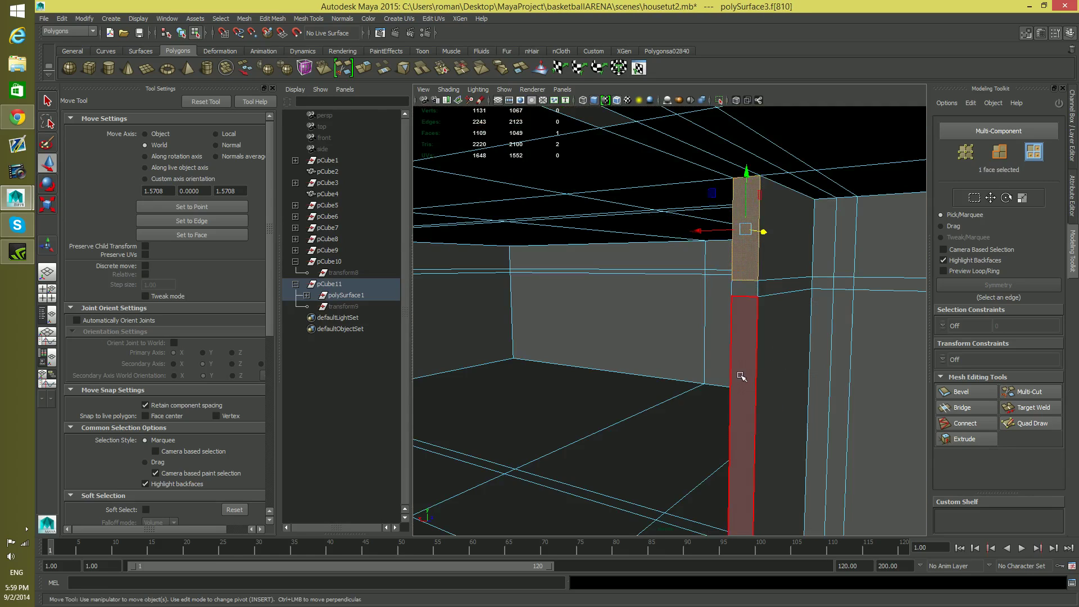
pyautogui.keyDown('shift'); pyautogui.doubleClick(748, 291); pyautogui.keyUp('shift')
pyautogui.keyDown('alt'); pyautogui.moveTo(745, 293); pyautogui.dragTo(691, 298); pyautogui.keyUp('alt')
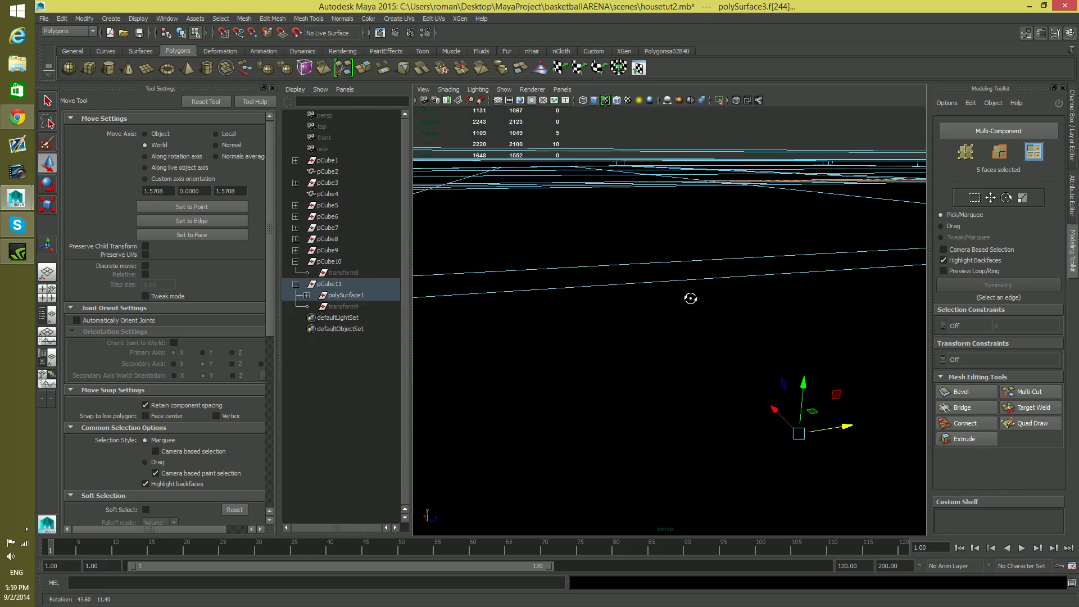
pyautogui.moveTo(709, 278)
pyautogui.keyDown('alt'); pyautogui.mouseDown(button='middle')
pyautogui.moveTo(709, 231)
pyautogui.moveTo(662, 231)
pyautogui.mouseUp(button='middle'); pyautogui.keyUp('alt')
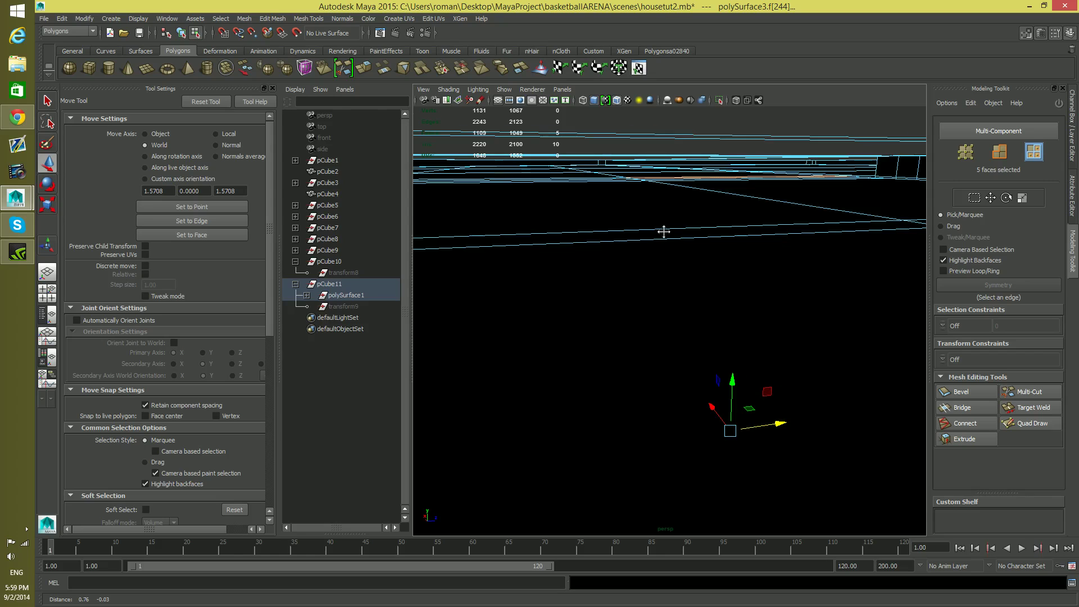
pyautogui.keyDown('alt'); pyautogui.moveTo(726, 181); pyautogui.dragTo(735, 195, button='middle'); pyautogui.keyUp('alt')
pyautogui.moveTo(735, 195)
pyautogui.keyDown('alt'); pyautogui.mouseDown()
pyautogui.moveTo(781, 207)
pyautogui.moveTo(722, 196)
pyautogui.mouseUp(); pyautogui.keyUp('alt')
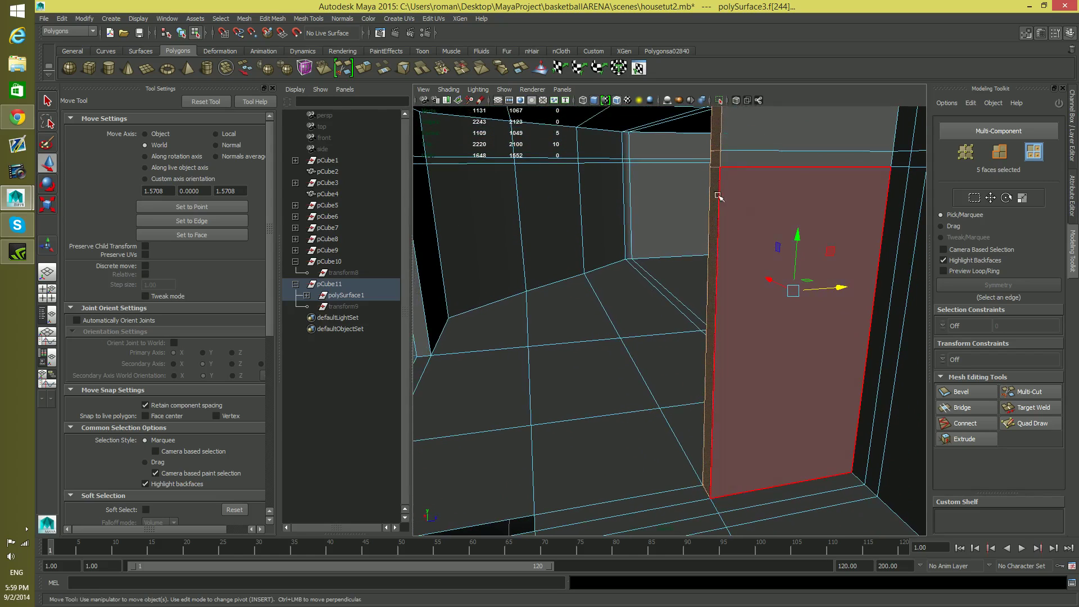
pyautogui.moveTo(767, 238); pyautogui.dragTo(768, 240)
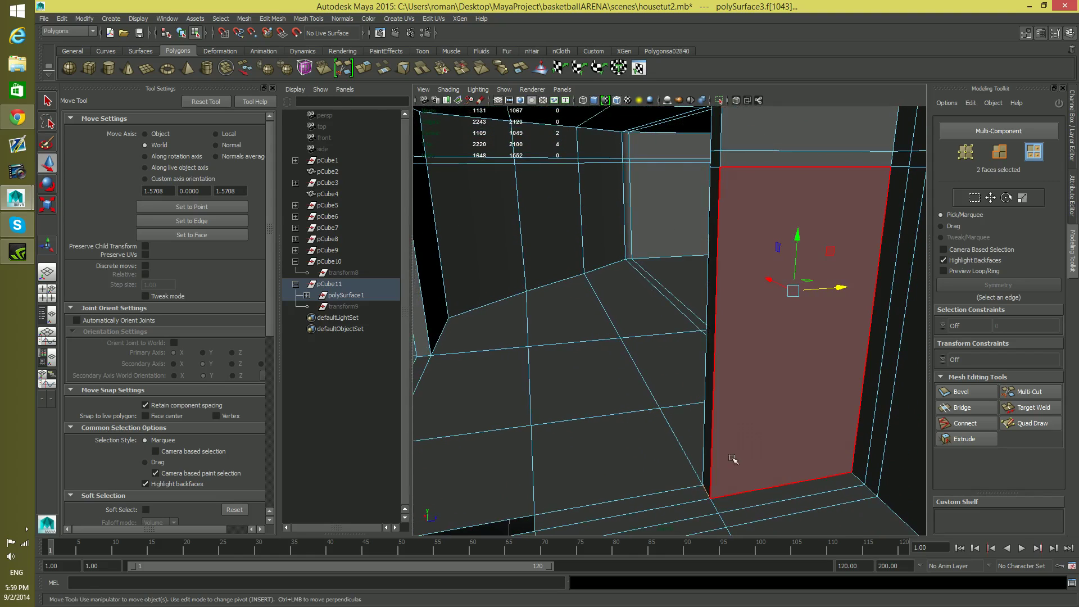
pyautogui.keyDown('alt'); pyautogui.moveTo(809, 472); pyautogui.dragTo(750, 437); pyautogui.keyUp('alt')
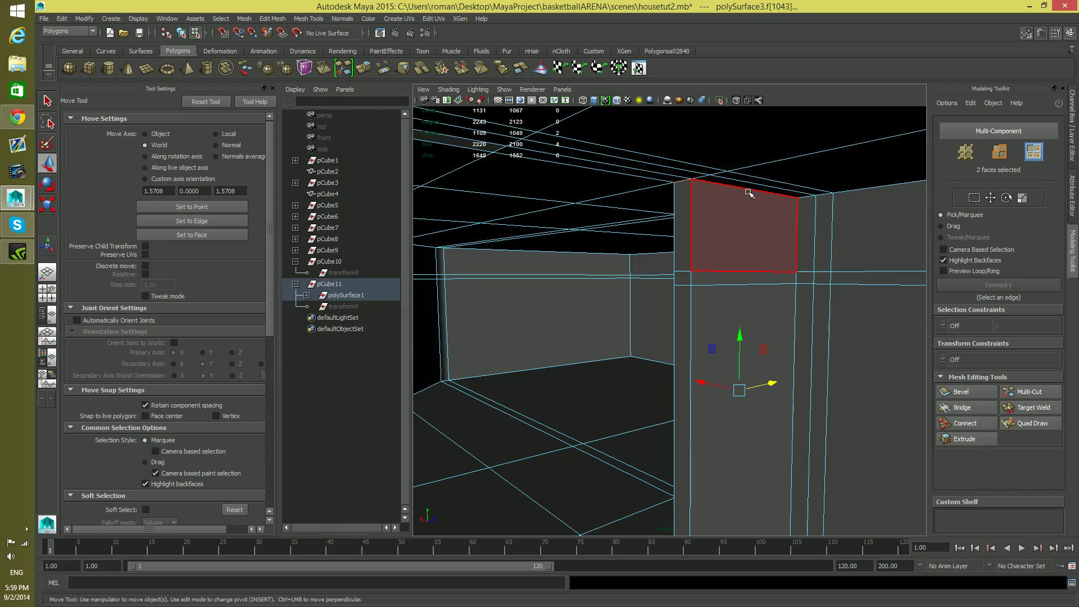
pyautogui.press('Delete')
# Extrude the three narrow faces of the left side wall along Z and snap them to the left edge loop
pyautogui.keyDown('alt'); pyautogui.moveTo(726, 450); pyautogui.dragTo(720, 234); pyautogui.keyUp('alt')
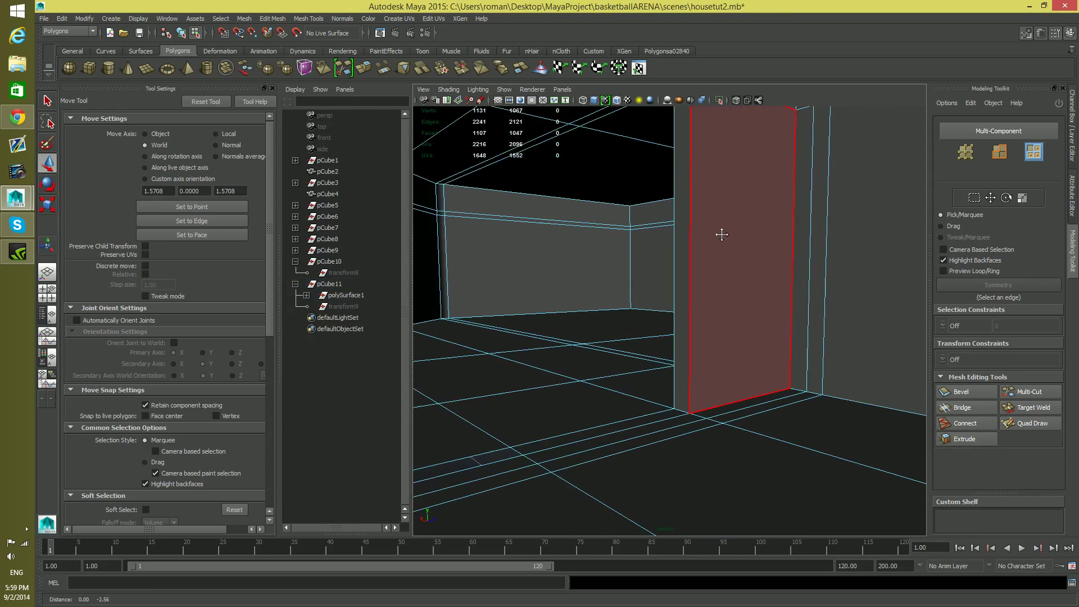
pyautogui.keyDown('alt'); pyautogui.moveTo(697, 369); pyautogui.dragTo(607, 392); pyautogui.keyUp('alt')
pyautogui.keyDown('alt'); pyautogui.moveTo(607, 392); pyautogui.dragTo(697, 473, button='middle'); pyautogui.keyUp('alt')
pyautogui.keyDown('alt'); pyautogui.moveTo(577, 469); pyautogui.dragTo(645, 479, button='middle'); pyautogui.keyUp('alt')
pyautogui.keyDown('alt'); pyautogui.moveTo(645, 480); pyautogui.dragTo(554, 452); pyautogui.keyUp('alt')
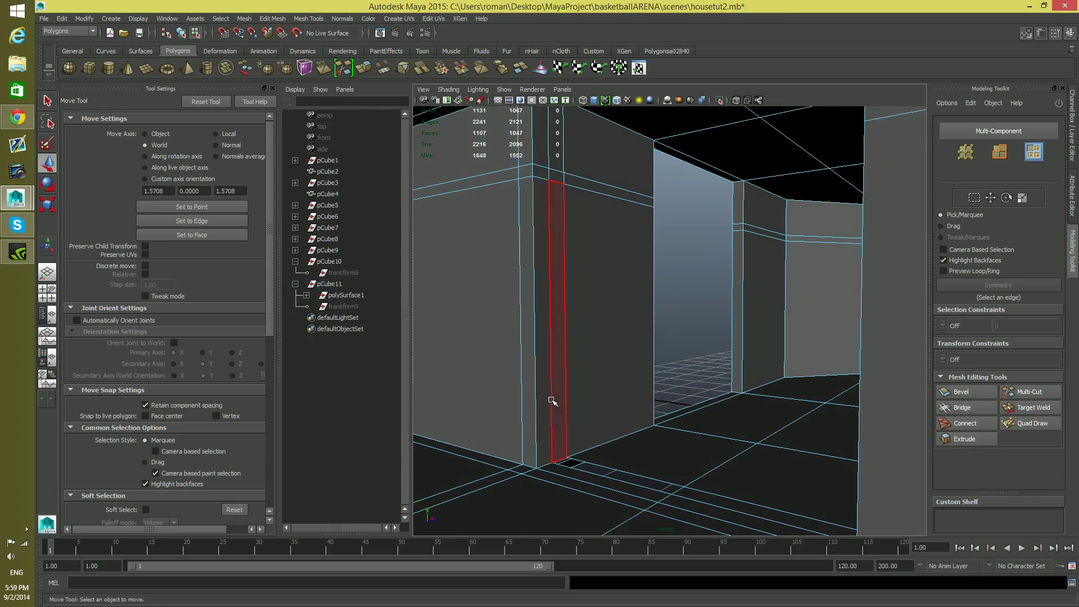
pyautogui.click(552, 400)
pyautogui.keyDown('shift'); pyautogui.click(553, 174); pyautogui.keyUp('shift')
pyautogui.keyDown('shift'); pyautogui.click(555, 152); pyautogui.keyUp('shift')
pyautogui.keyDown('alt'); pyautogui.moveTo(583, 239); pyautogui.dragTo(603, 306, button='middle'); pyautogui.keyUp('alt')
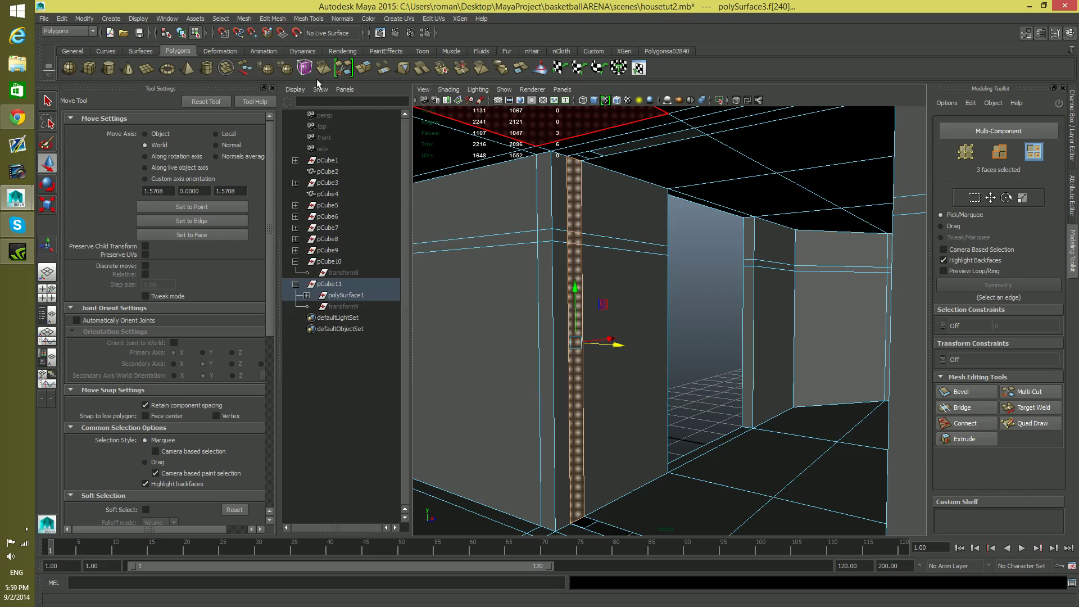
pyautogui.click(367, 69)
pyautogui.keyDown('alt'); pyautogui.moveTo(511, 357); pyautogui.dragTo(557, 416); pyautogui.keyUp('alt')
pyautogui.press('w')
pyautogui.keyDown('alt'); pyautogui.moveTo(607, 407); pyautogui.dragTo(585, 355, button='middle'); pyautogui.keyUp('alt')
pyautogui.moveTo(583, 287); pyautogui.dragTo(684, 482)
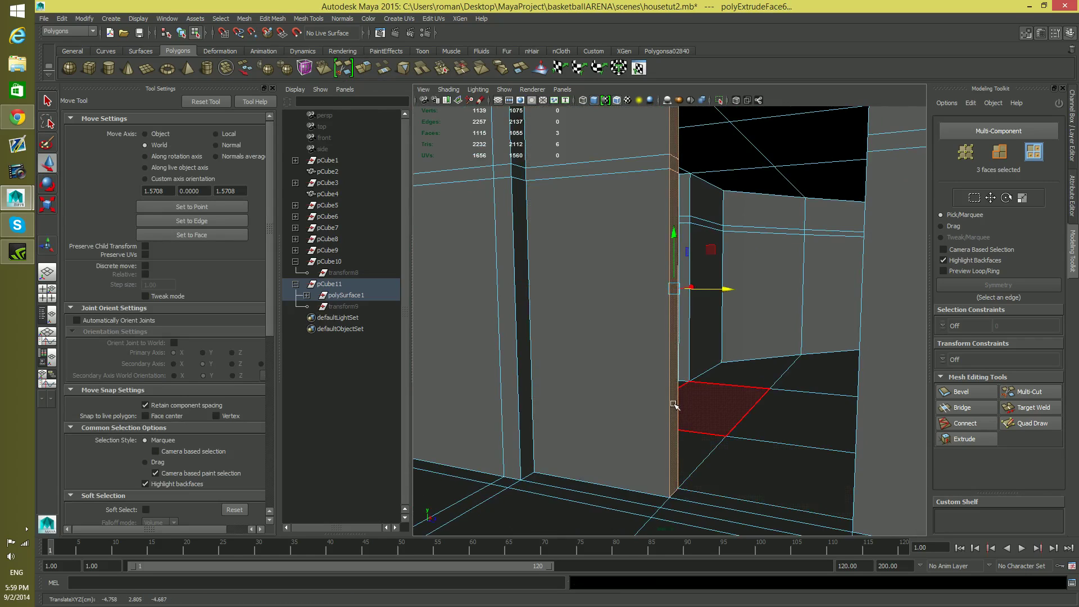
# Delete the two hidden faces at the floor and ceiling ends of the extruded left partition
pyautogui.keyDown('alt'); pyautogui.moveTo(657, 416); pyautogui.dragTo(608, 341); pyautogui.keyUp('alt')
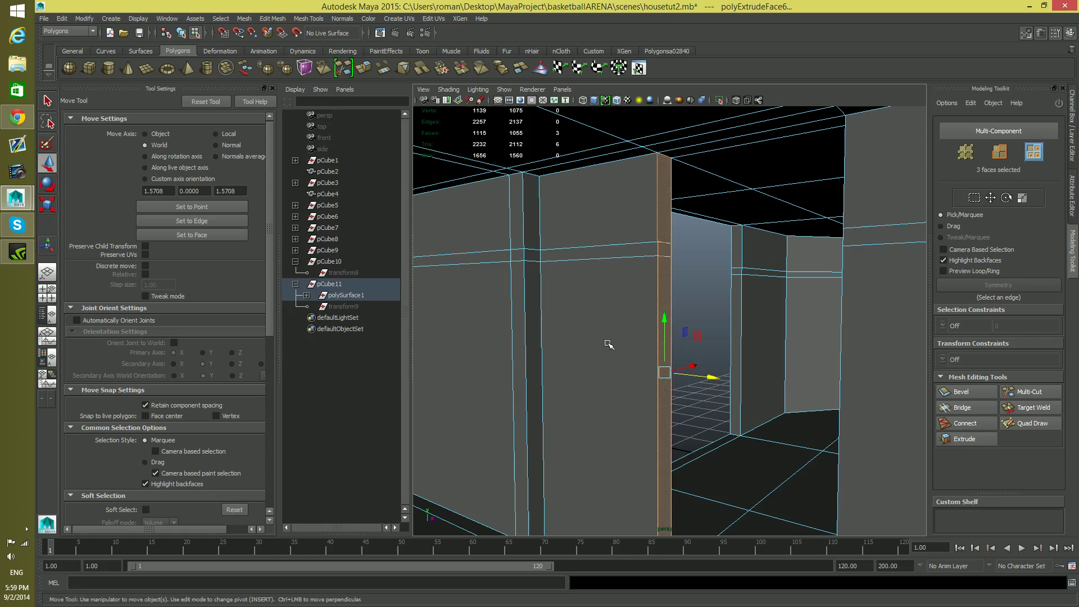
pyautogui.click(665, 234)
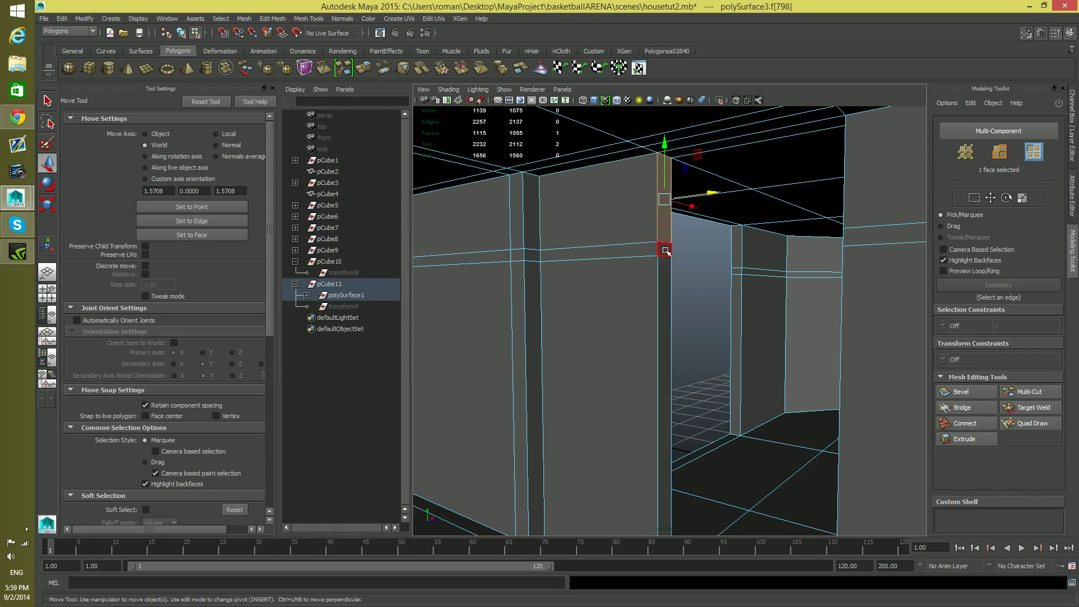
pyautogui.keyDown('shift'); pyautogui.doubleClick(665, 250); pyautogui.keyUp('shift')
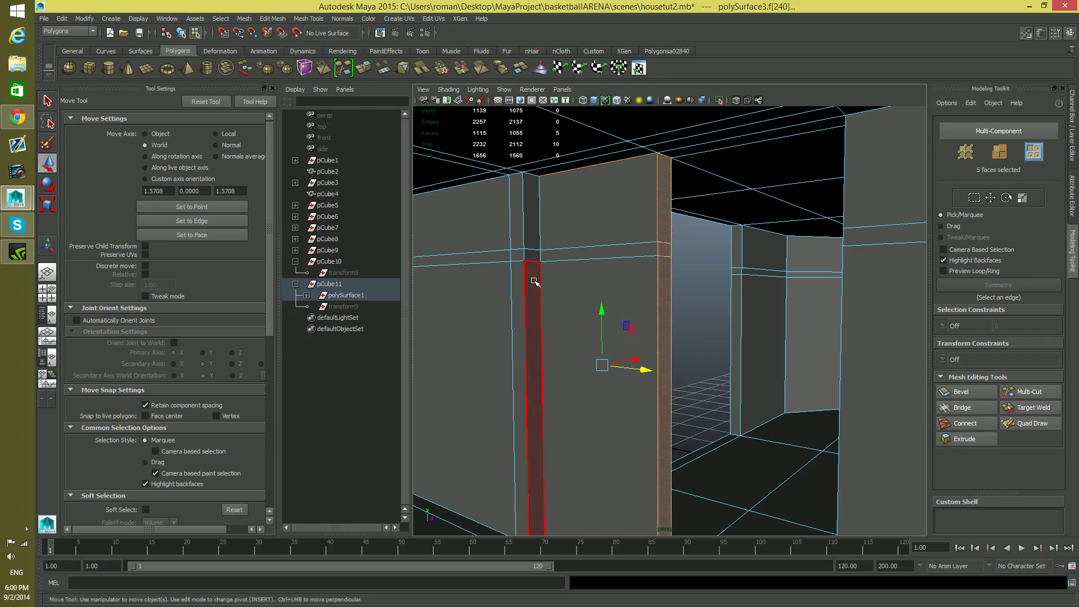
pyautogui.keyDown('alt'); pyautogui.moveTo(573, 356); pyautogui.dragTo(624, 439); pyautogui.keyUp('alt')
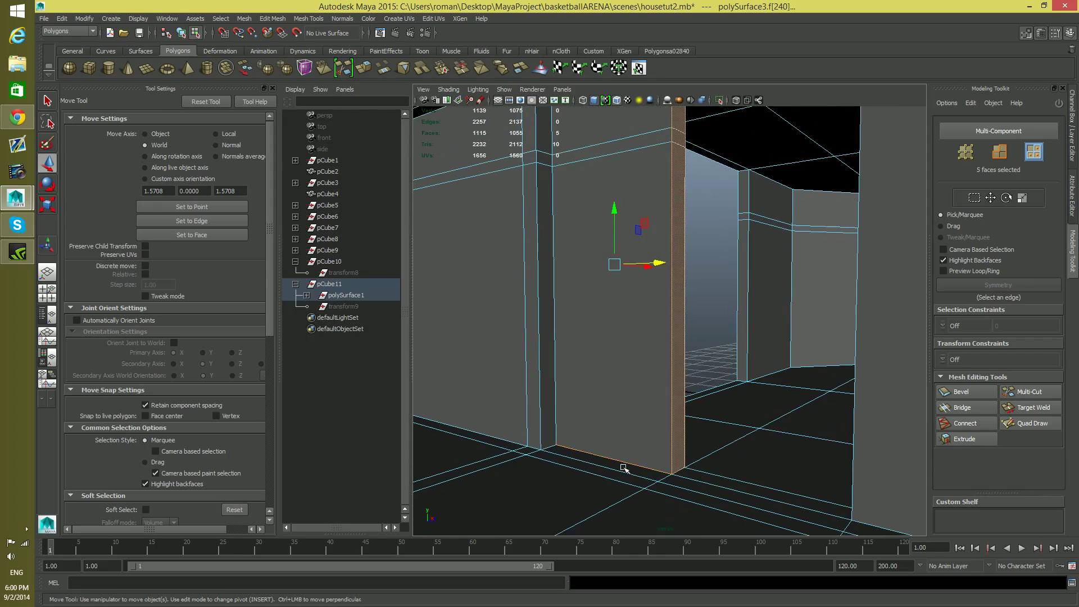
pyautogui.keyDown('alt'); pyautogui.moveTo(611, 478); pyautogui.dragTo(600, 456); pyautogui.keyUp('alt')
pyautogui.keyDown('ctrl'); pyautogui.moveTo(651, 160); pyautogui.dragTo(712, 224); pyautogui.keyUp('ctrl')
pyautogui.keyDown('alt'); pyautogui.moveTo(603, 354); pyautogui.dragTo(619, 384); pyautogui.keyUp('alt')
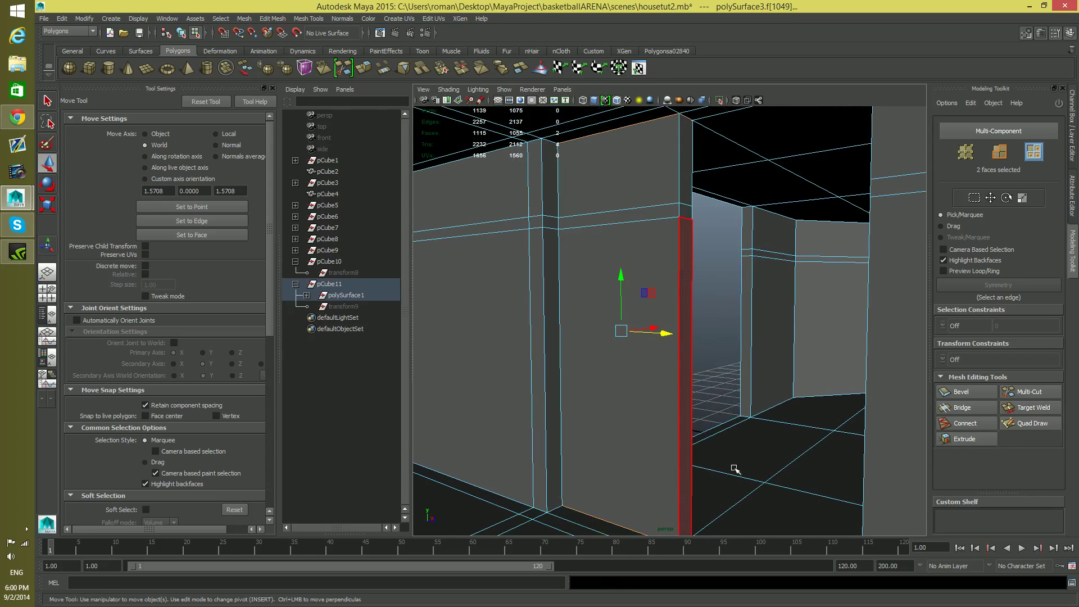
pyautogui.keyDown('alt'); pyautogui.moveTo(735, 469); pyautogui.dragTo(713, 454); pyautogui.keyUp('alt')
pyautogui.press('Delete')
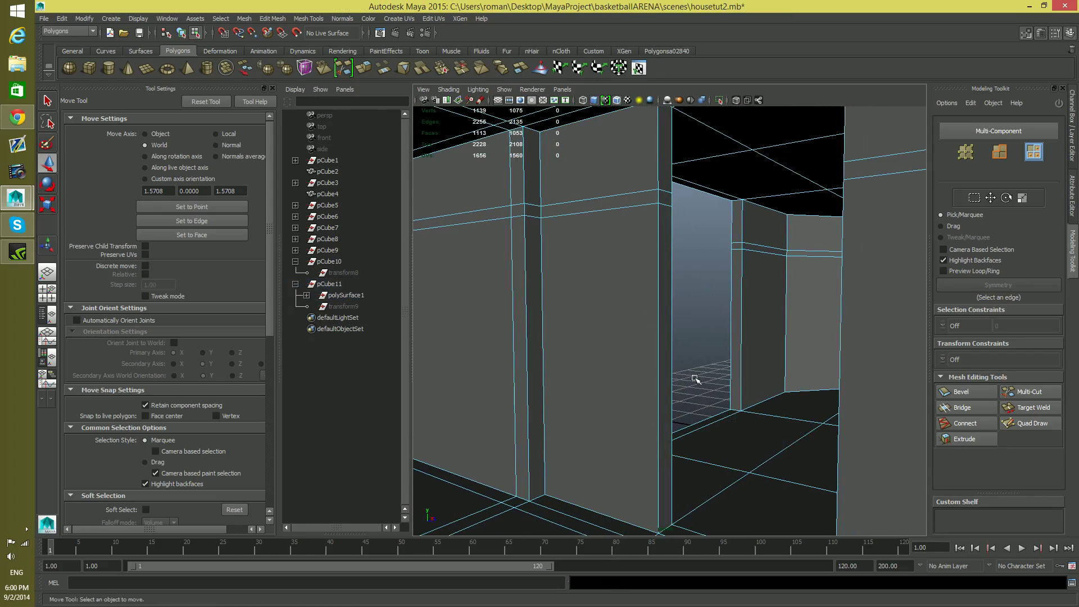
# Merge the overlapping vertices at the floor and ceiling corners of both partitions beside the doorway, and return to object selection
pyautogui.keyDown('alt'); pyautogui.moveTo(689, 361); pyautogui.dragTo(698, 316); pyautogui.keyUp('alt')
pyautogui.keyDown('alt'); pyautogui.moveTo(698, 320); pyautogui.dragTo(703, 368, button='middle'); pyautogui.keyUp('alt')
pyautogui.keyDown('alt'); pyautogui.moveTo(621, 316); pyautogui.dragTo(706, 311, button='right'); pyautogui.keyUp('alt')
pyautogui.keyDown('alt'); pyautogui.moveTo(686, 278); pyautogui.dragTo(665, 389, button='middle'); pyautogui.keyUp('alt')
pyautogui.keyDown('alt'); pyautogui.moveTo(534, 337); pyautogui.dragTo(663, 388); pyautogui.keyUp('alt')
pyautogui.click(672, 366)
pyautogui.moveTo(672, 366); pyautogui.dragTo(643, 349, button='right')
pyautogui.keyDown('alt'); pyautogui.moveTo(643, 349); pyautogui.dragTo(732, 465); pyautogui.keyUp('alt')
pyautogui.keyDown('alt'); pyautogui.moveTo(672, 492); pyautogui.dragTo(809, 467); pyautogui.keyUp('alt')
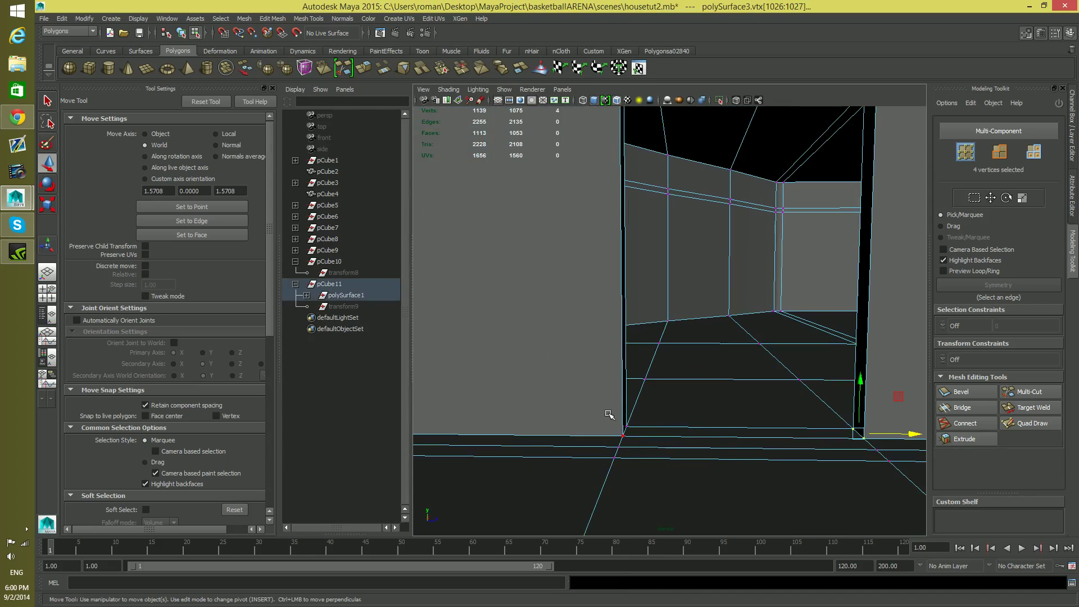
pyautogui.keyDown('alt'); pyautogui.moveTo(696, 384); pyautogui.dragTo(748, 292); pyautogui.keyUp('alt')
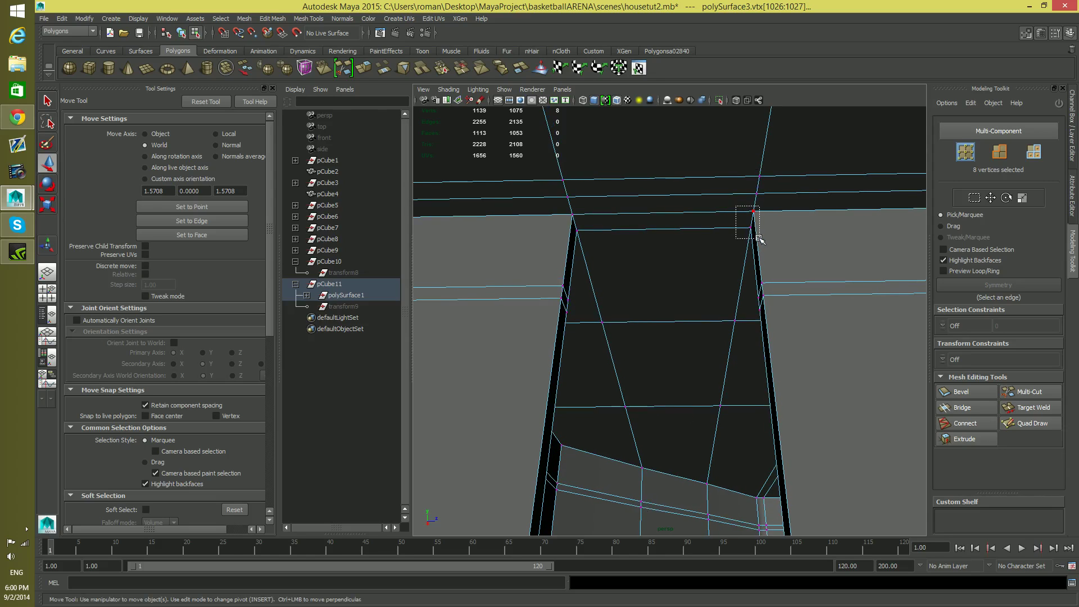
pyautogui.keyDown('alt'); pyautogui.moveTo(759, 240); pyautogui.dragTo(616, 231); pyautogui.keyUp('alt')
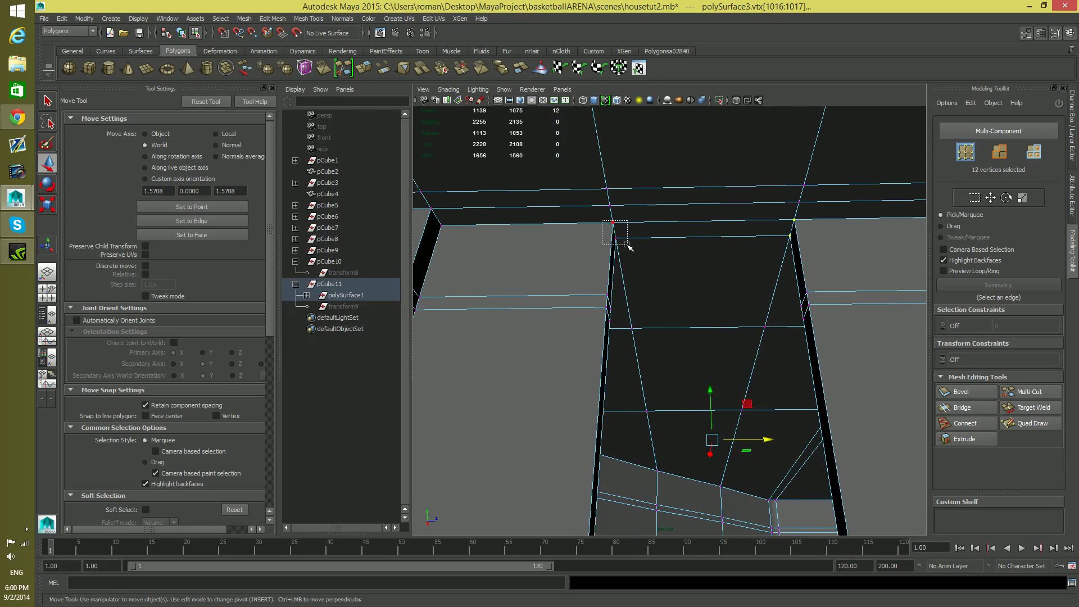
pyautogui.keyDown('alt'); pyautogui.moveTo(719, 258); pyautogui.dragTo(706, 322, button='middle'); pyautogui.keyUp('alt')
pyautogui.keyDown('alt'); pyautogui.moveTo(706, 323); pyautogui.dragTo(701, 374); pyautogui.keyUp('alt')
pyautogui.keyDown('alt'); pyautogui.moveTo(714, 315); pyautogui.dragTo(686, 188, button='middle'); pyautogui.keyUp('alt')
pyautogui.keyDown('alt'); pyautogui.moveTo(684, 369); pyautogui.dragTo(599, 162); pyautogui.keyUp('alt')
pyautogui.keyDown('alt'); pyautogui.moveTo(747, 230); pyautogui.dragTo(684, 308); pyautogui.keyUp('alt')
pyautogui.keyDown('alt'); pyautogui.moveTo(684, 307); pyautogui.dragTo(654, 450, button='middle'); pyautogui.keyUp('alt')
pyautogui.moveTo(635, 404)
pyautogui.keyDown('alt'); pyautogui.mouseDown()
pyautogui.moveTo(650, 393)
pyautogui.moveTo(568, 393)
pyautogui.moveTo(621, 403)
pyautogui.mouseUp(); pyautogui.keyUp('alt')
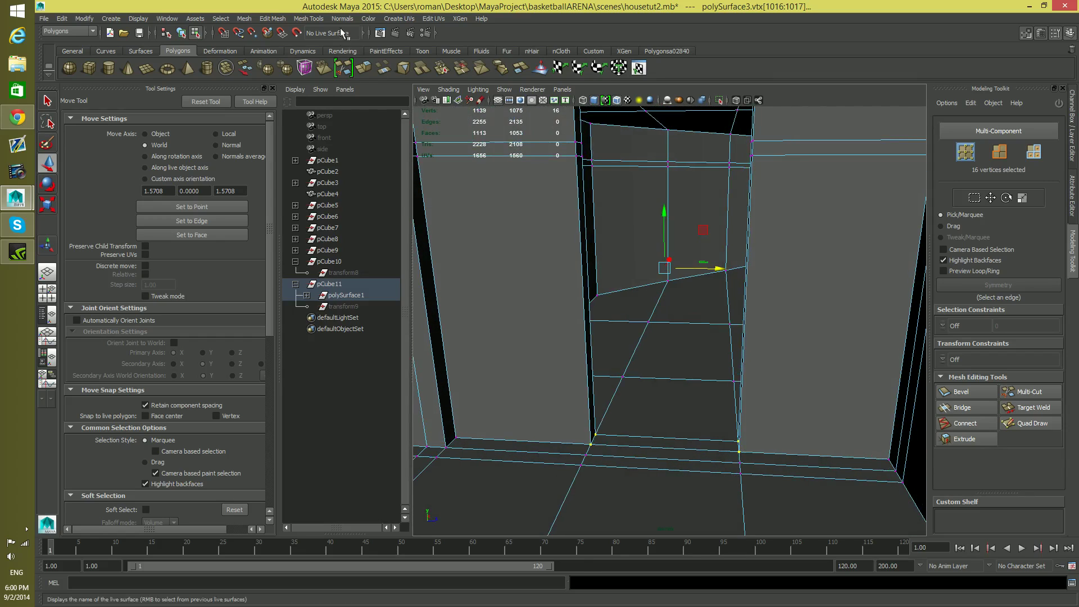
pyautogui.click(265, 20)
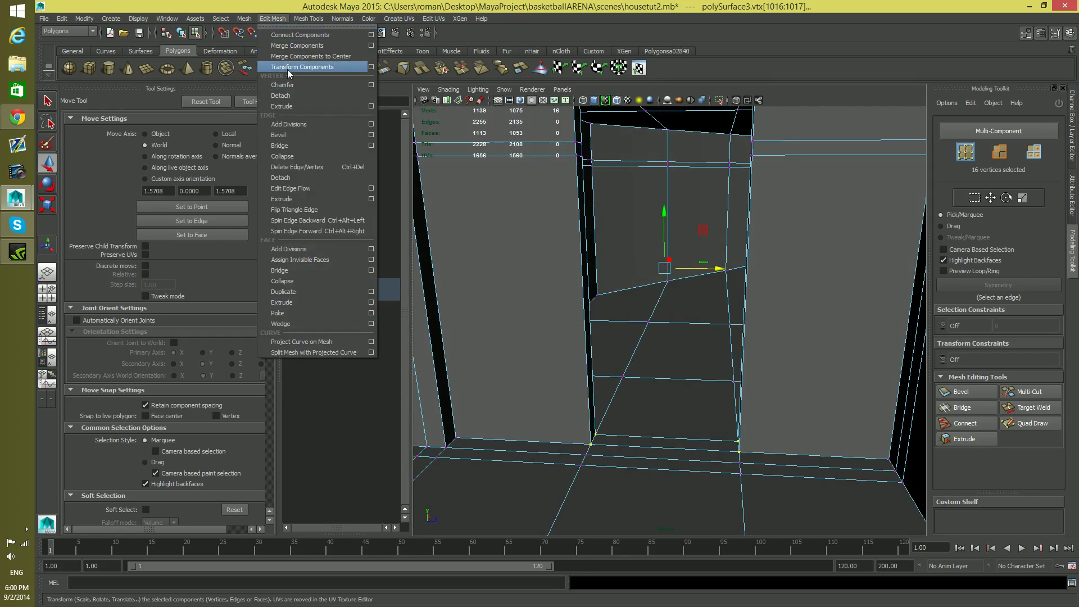
pyautogui.click(293, 46)
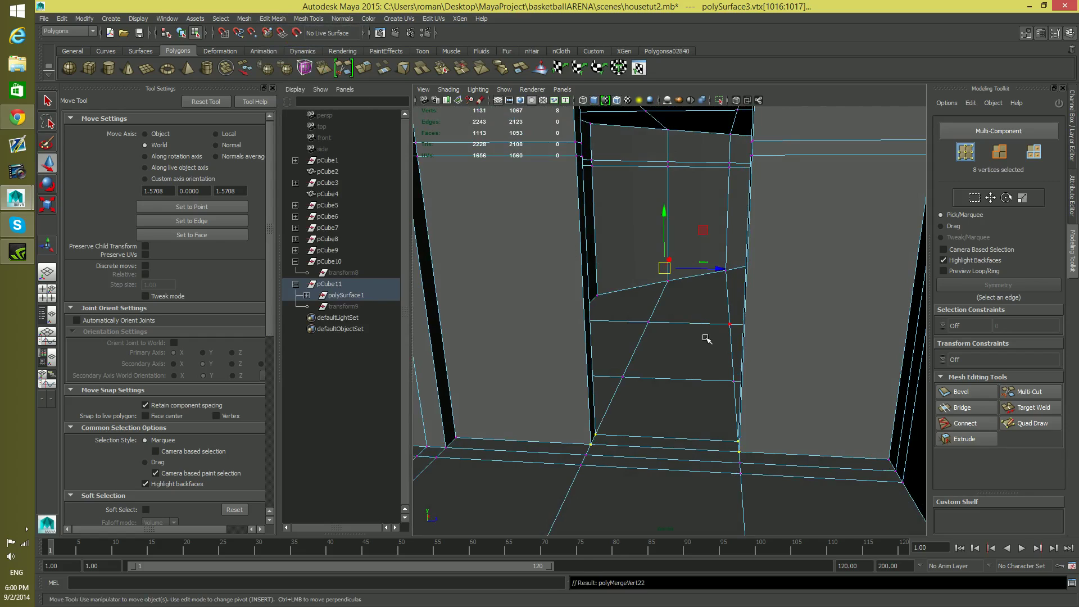
pyautogui.press('F8')
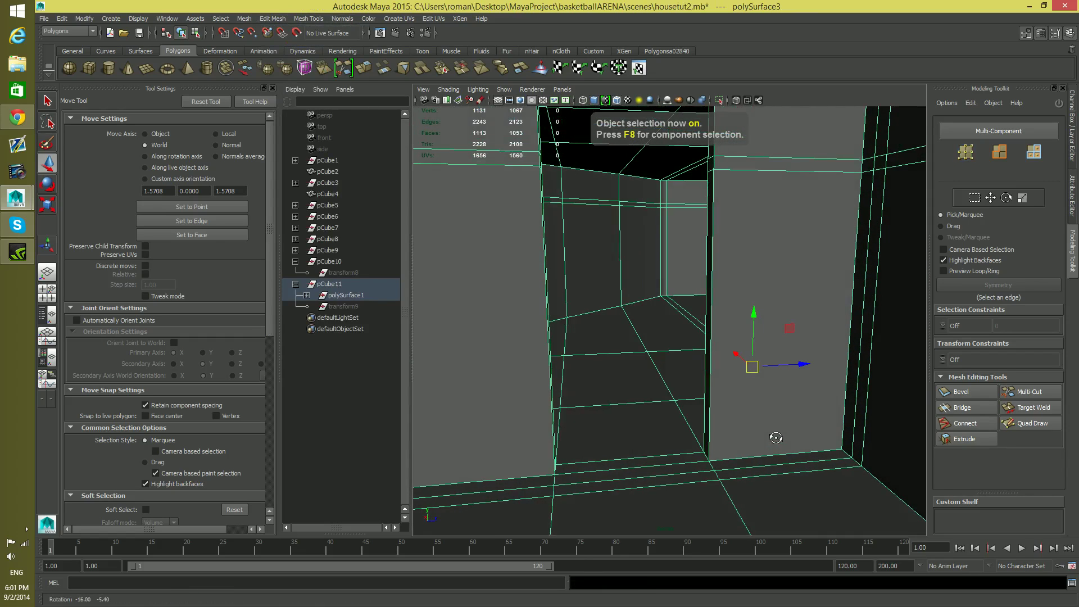
# Test the merged doorway corner vertices at floor and ceiling by nudging them along Z, undoing the moves
pyautogui.keyDown('alt'); pyautogui.moveTo(753, 444); pyautogui.dragTo(775, 436); pyautogui.keyUp('alt')
pyautogui.moveTo(742, 351); pyautogui.dragTo(737, 420, button='right')
pyautogui.moveTo(700, 353); pyautogui.dragTo(700, 353, button='right')
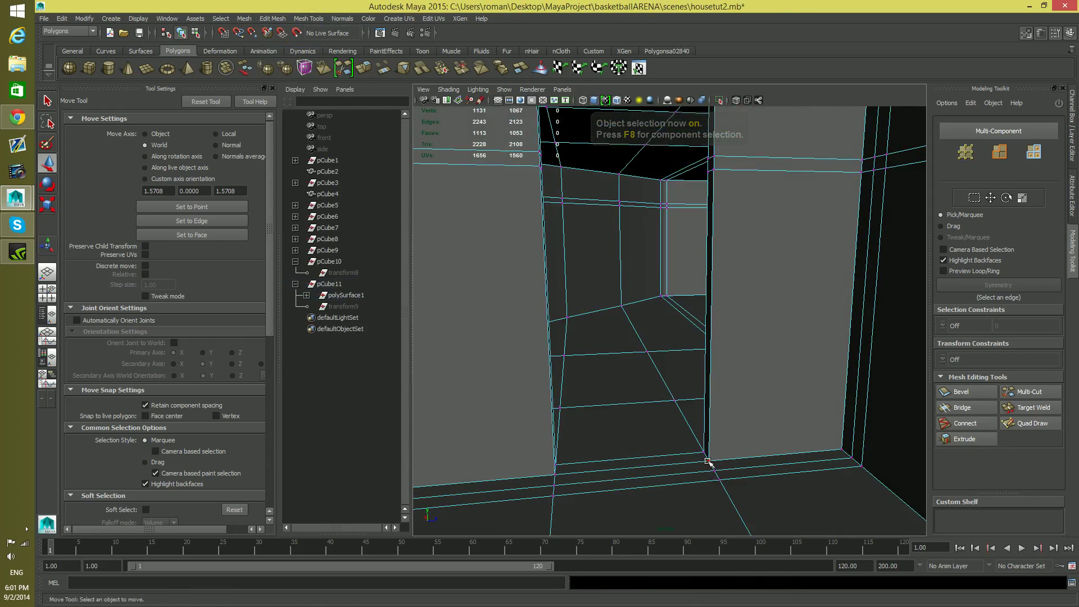
pyautogui.click(711, 458)
pyautogui.moveTo(758, 456); pyautogui.dragTo(770, 454)
pyautogui.hotkey('ctrl', 'z')
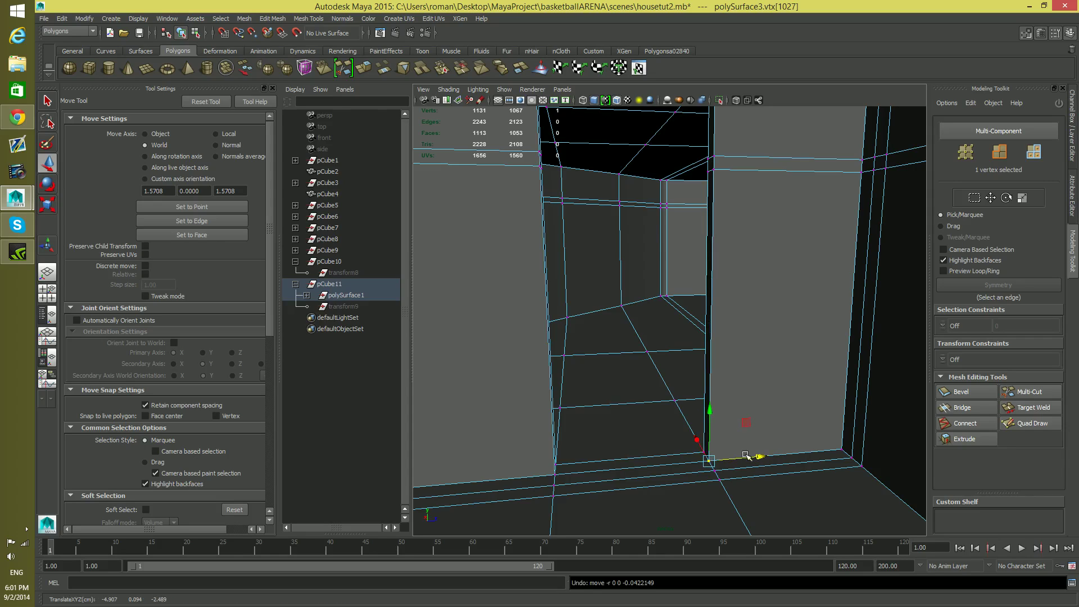
pyautogui.click(557, 475)
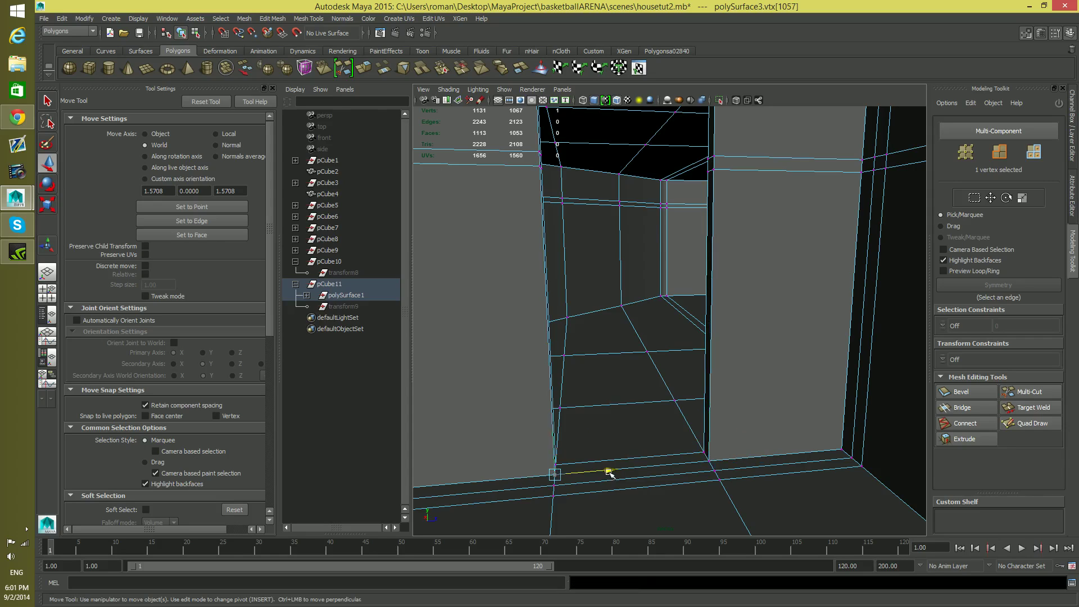
pyautogui.keyDown('alt'); pyautogui.moveTo(609, 349); pyautogui.dragTo(695, 176); pyautogui.keyUp('alt')
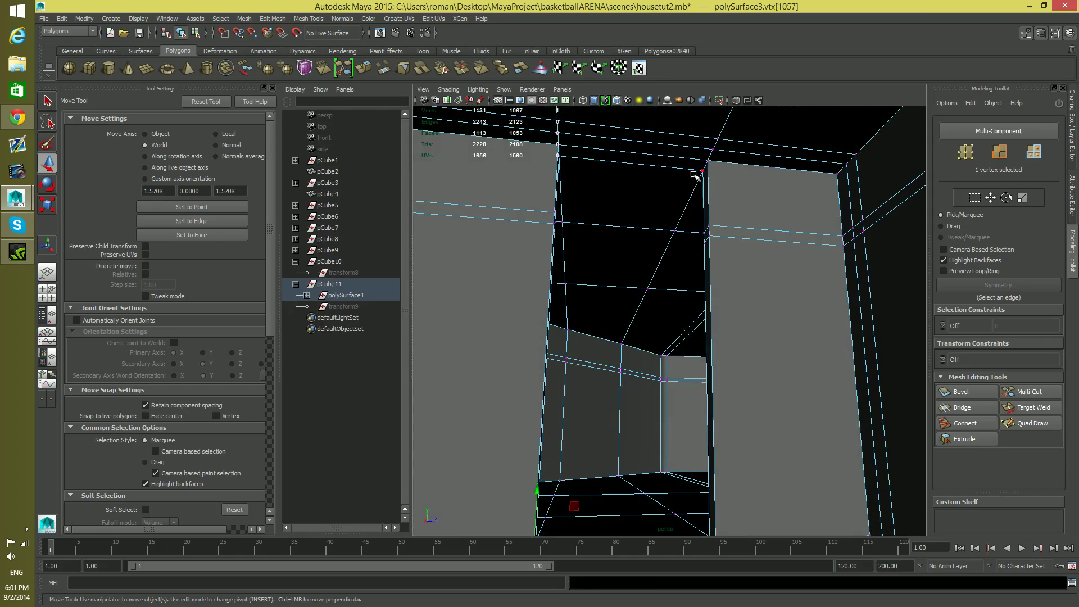
pyautogui.moveTo(757, 165); pyautogui.dragTo(763, 168)
pyautogui.hotkey('ctrl', 'z')
# Test the vertices along the front floor edge of the large ground-floor opening by shifting them along Z, undoing each move
pyautogui.press('space')
pyautogui.press('space')
pyautogui.scroll(-3, 612, 375)
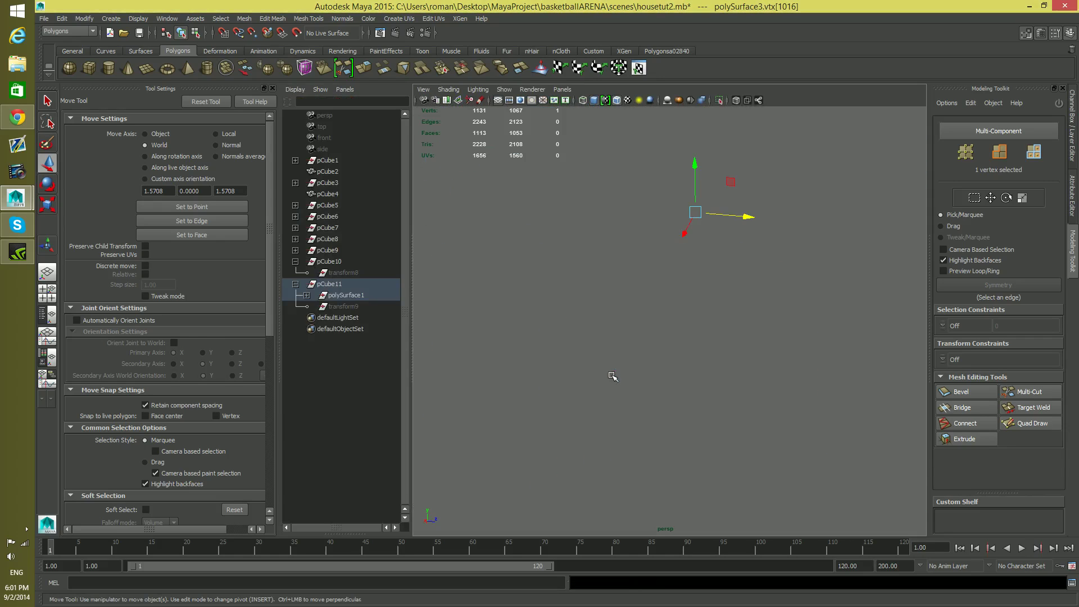
pyautogui.scroll(-2, 603, 381)
pyautogui.keyDown('alt'); pyautogui.moveTo(594, 378); pyautogui.dragTo(679, 436); pyautogui.keyUp('alt')
pyautogui.keyDown('alt'); pyautogui.moveTo(680, 436); pyautogui.dragTo(693, 363, button='middle'); pyautogui.keyUp('alt')
pyautogui.keyDown('alt'); pyautogui.moveTo(732, 427); pyautogui.dragTo(787, 437, button='right'); pyautogui.keyUp('alt')
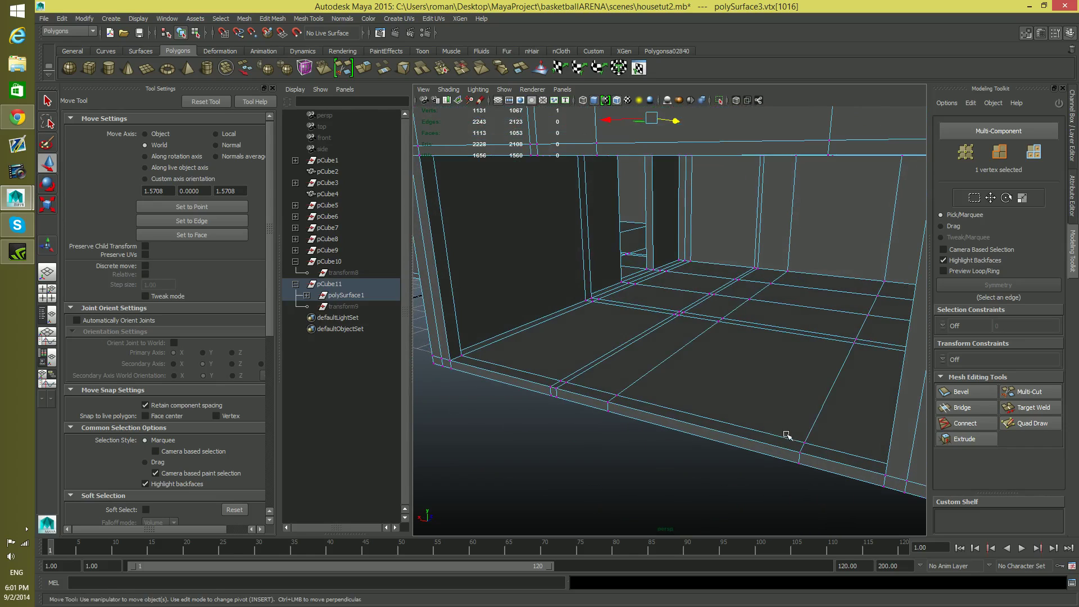
pyautogui.click(799, 453)
pyautogui.moveTo(802, 444); pyautogui.dragTo(814, 422)
pyautogui.hotkey('ctrl', 'z')
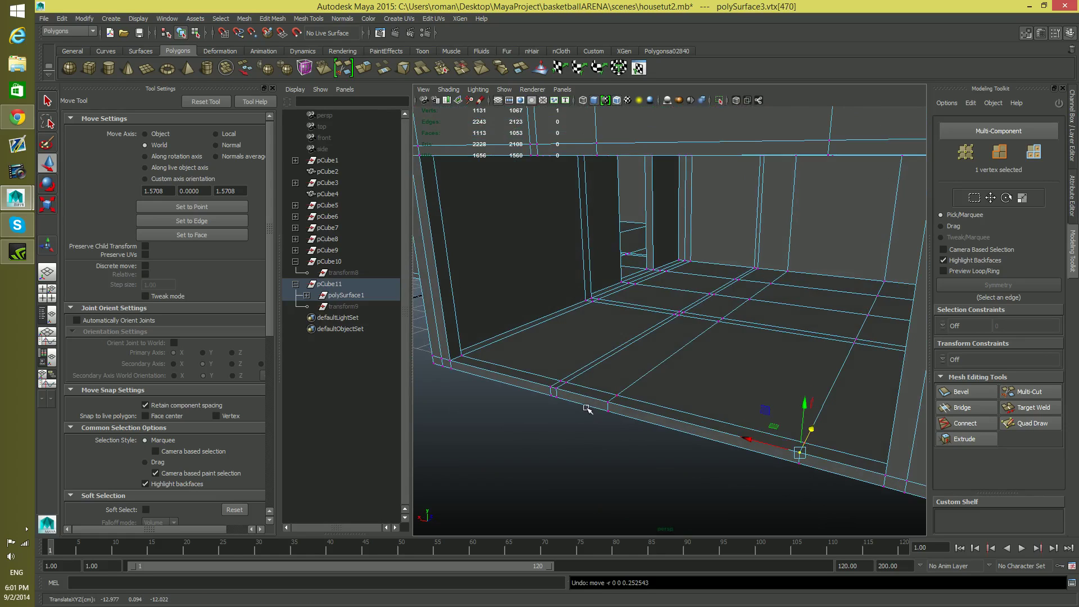
pyautogui.click(557, 388)
pyautogui.moveTo(588, 370); pyautogui.dragTo(594, 369)
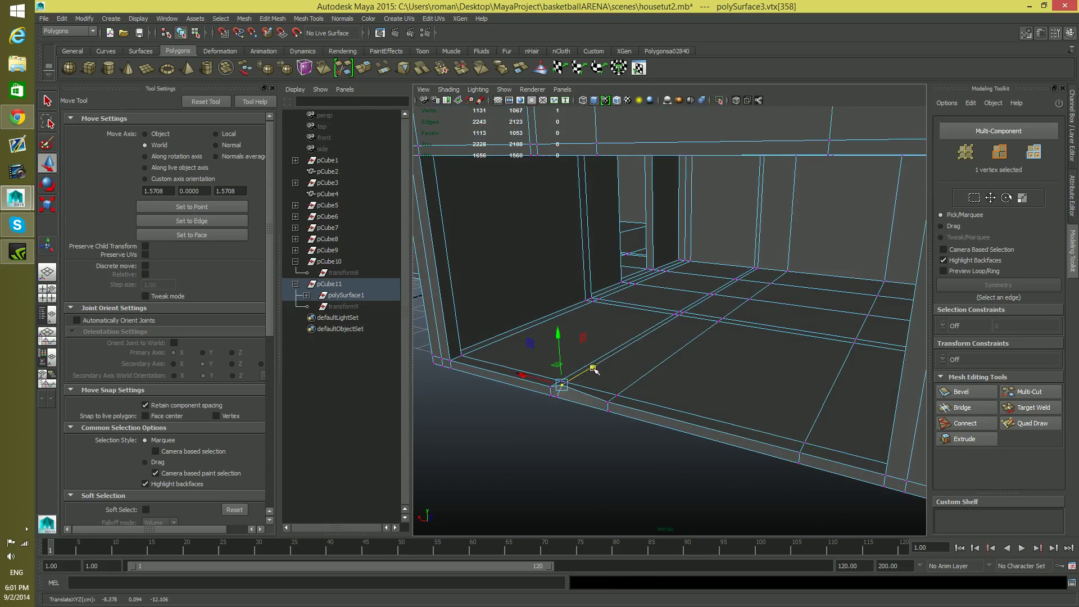
pyautogui.hotkey('ctrl', 'z')
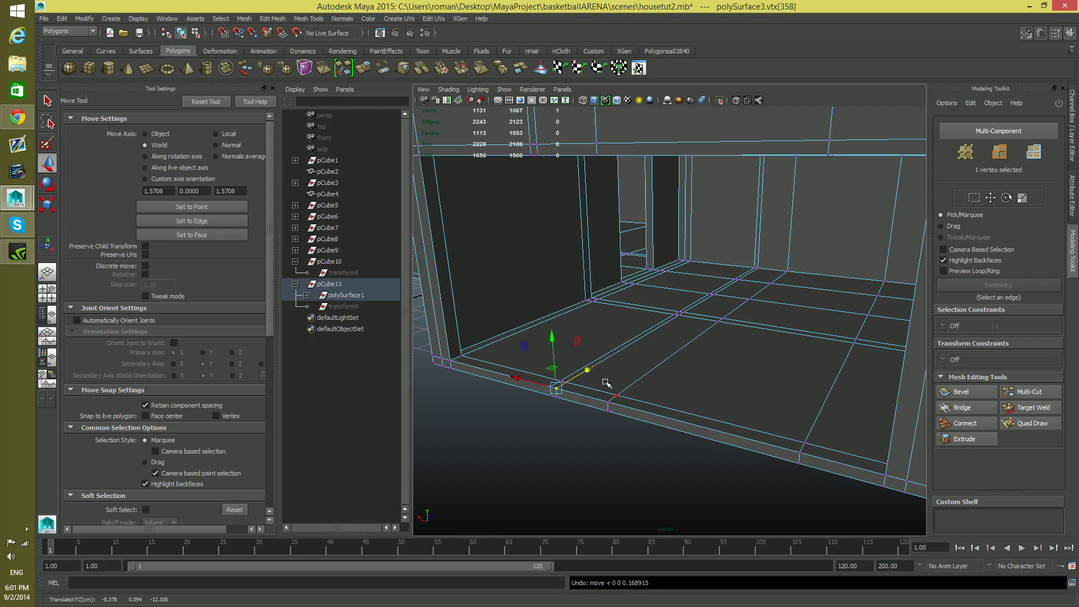
pyautogui.click(805, 443)
pyautogui.moveTo(819, 419); pyautogui.dragTo(813, 430)
pyautogui.hotkey('ctrl', 'z')
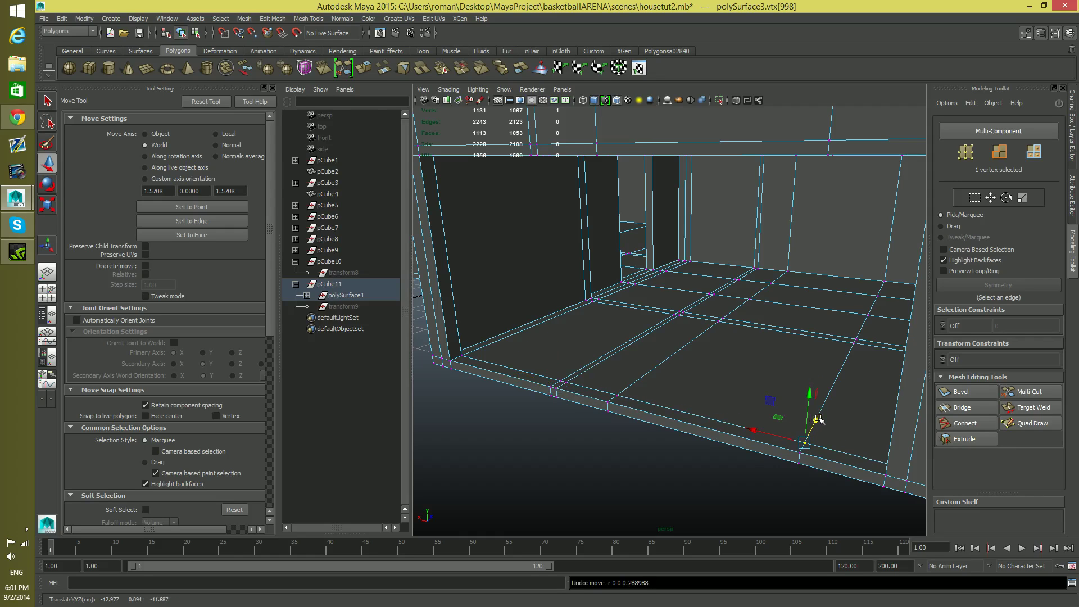
pyautogui.click(619, 396)
pyautogui.moveTo(644, 377); pyautogui.dragTo(652, 370)
pyautogui.hotkey('ctrl', 'z')
pyautogui.keyDown('alt'); pyautogui.moveTo(779, 425); pyautogui.dragTo(628, 422, button='right'); pyautogui.keyUp('alt')
pyautogui.press('F8')
pyautogui.press('F8')
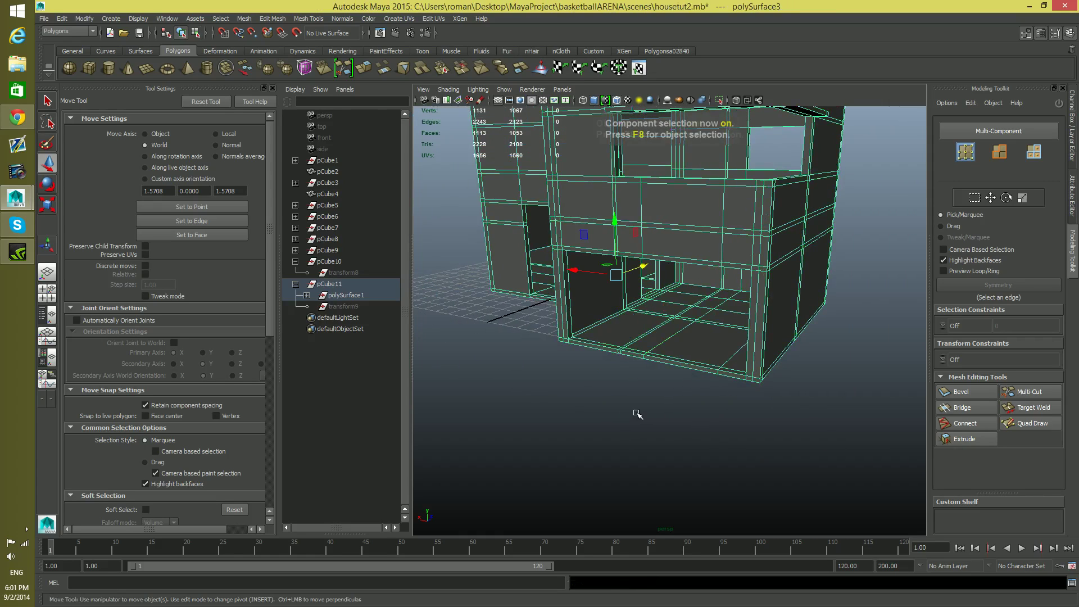
# Inspect the house from outside and inside, checking the ground-floor opening, the partitions and the overall facade
pyautogui.keyDown('alt'); pyautogui.moveTo(686, 287); pyautogui.dragTo(680, 386); pyautogui.keyUp('alt')
pyautogui.keyDown('alt'); pyautogui.moveTo(604, 412); pyautogui.dragTo(672, 421, button='right'); pyautogui.keyUp('alt')
pyautogui.keyDown('alt'); pyautogui.moveTo(672, 422); pyautogui.dragTo(698, 379, button='middle'); pyautogui.keyUp('alt')
pyautogui.keyDown('alt'); pyautogui.moveTo(698, 379); pyautogui.dragTo(676, 366); pyautogui.keyUp('alt')
pyautogui.keyDown('alt'); pyautogui.moveTo(704, 358); pyautogui.dragTo(686, 294, button='right'); pyautogui.keyUp('alt')
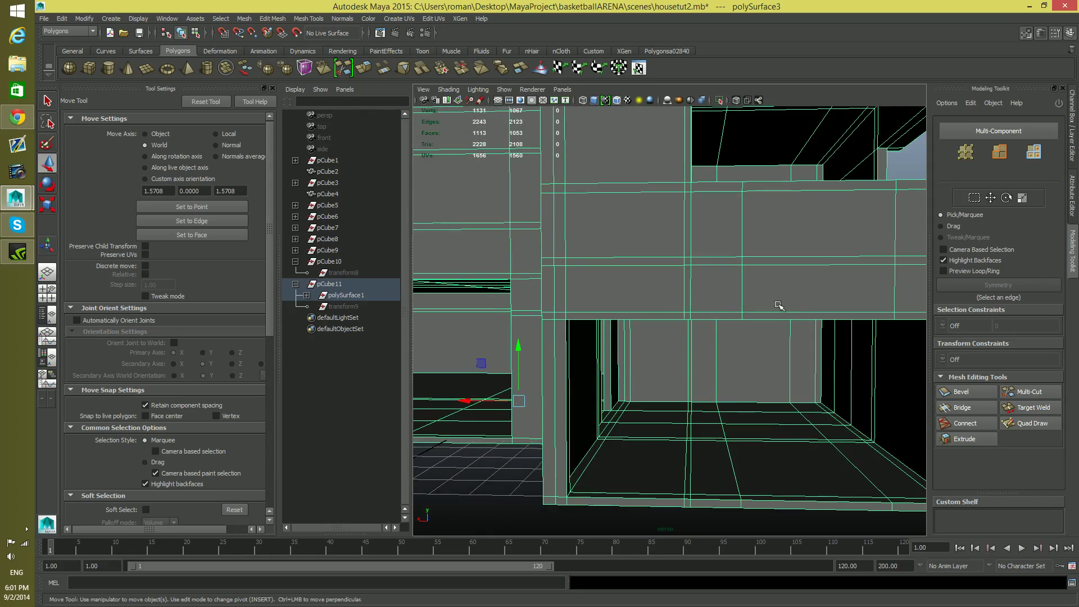
pyautogui.keyDown('alt'); pyautogui.moveTo(703, 317); pyautogui.dragTo(767, 312); pyautogui.keyUp('alt')
pyautogui.keyDown('alt'); pyautogui.moveTo(767, 313); pyautogui.dragTo(519, 320, button='middle'); pyautogui.keyUp('alt')
pyautogui.keyDown('alt'); pyautogui.moveTo(544, 324); pyautogui.dragTo(738, 332); pyautogui.keyUp('alt')
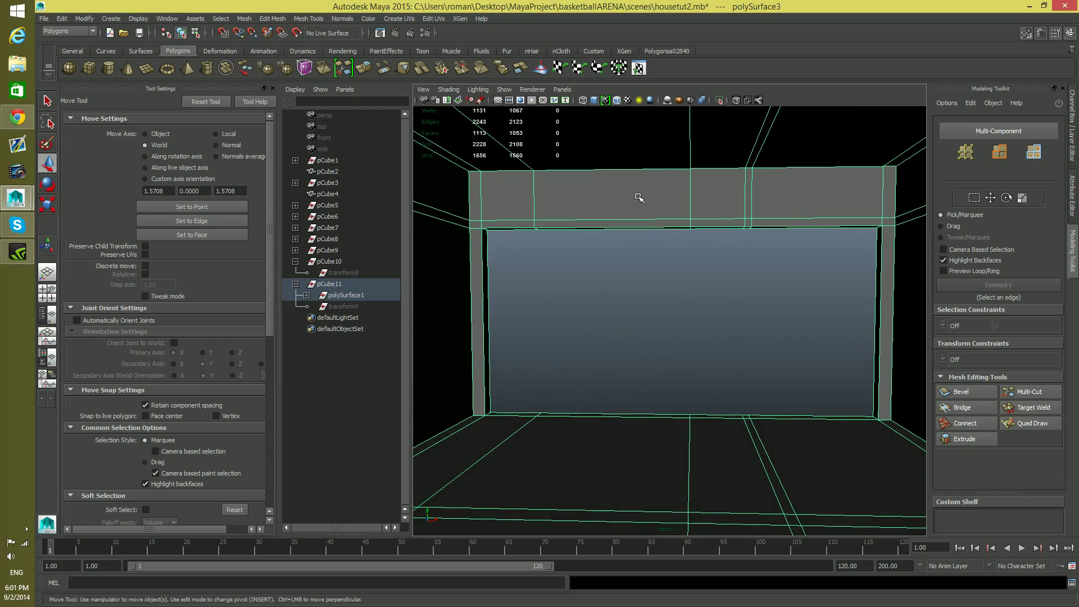
pyautogui.keyDown('alt'); pyautogui.moveTo(734, 272); pyautogui.dragTo(634, 268); pyautogui.keyUp('alt')
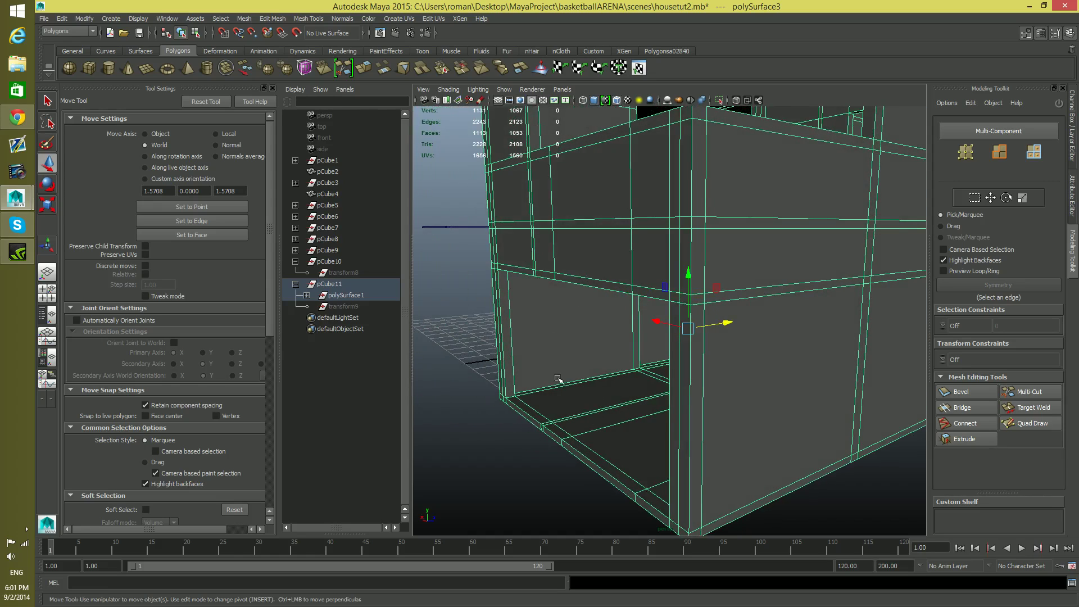
pyautogui.keyDown('alt'); pyautogui.moveTo(586, 420); pyautogui.dragTo(617, 416); pyautogui.keyUp('alt')
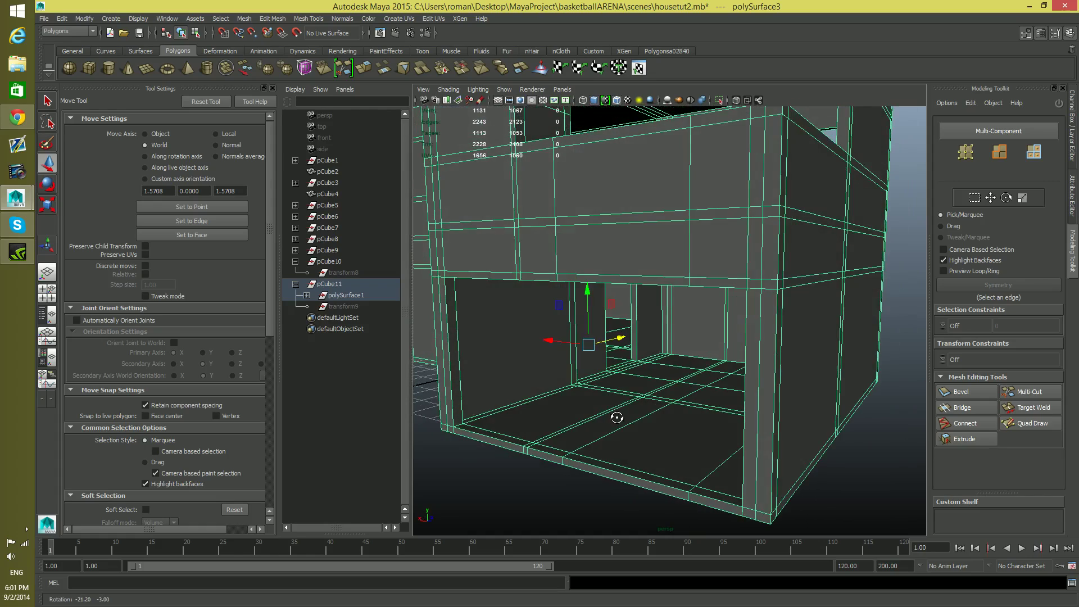
pyautogui.keyDown('alt'); pyautogui.moveTo(635, 416); pyautogui.dragTo(663, 392); pyautogui.keyUp('alt')
pyautogui.keyDown('alt'); pyautogui.moveTo(639, 465); pyautogui.dragTo(534, 448); pyautogui.keyUp('alt')
pyautogui.keyDown('alt'); pyautogui.moveTo(534, 447); pyautogui.dragTo(691, 481, button='right'); pyautogui.keyUp('alt')
pyautogui.keyDown('alt'); pyautogui.moveTo(691, 481); pyautogui.dragTo(773, 444); pyautogui.keyUp('alt')
pyautogui.keyDown('alt'); pyautogui.moveTo(773, 444); pyautogui.dragTo(715, 424, button='right'); pyautogui.keyUp('alt')
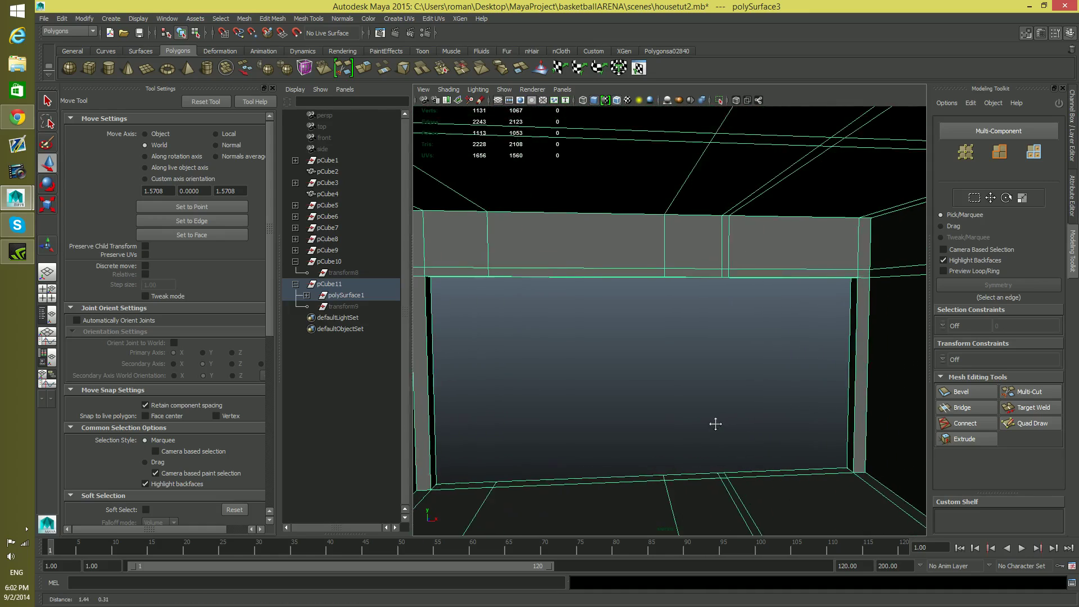
pyautogui.keyDown('alt'); pyautogui.moveTo(733, 375); pyautogui.dragTo(865, 378); pyautogui.keyUp('alt')
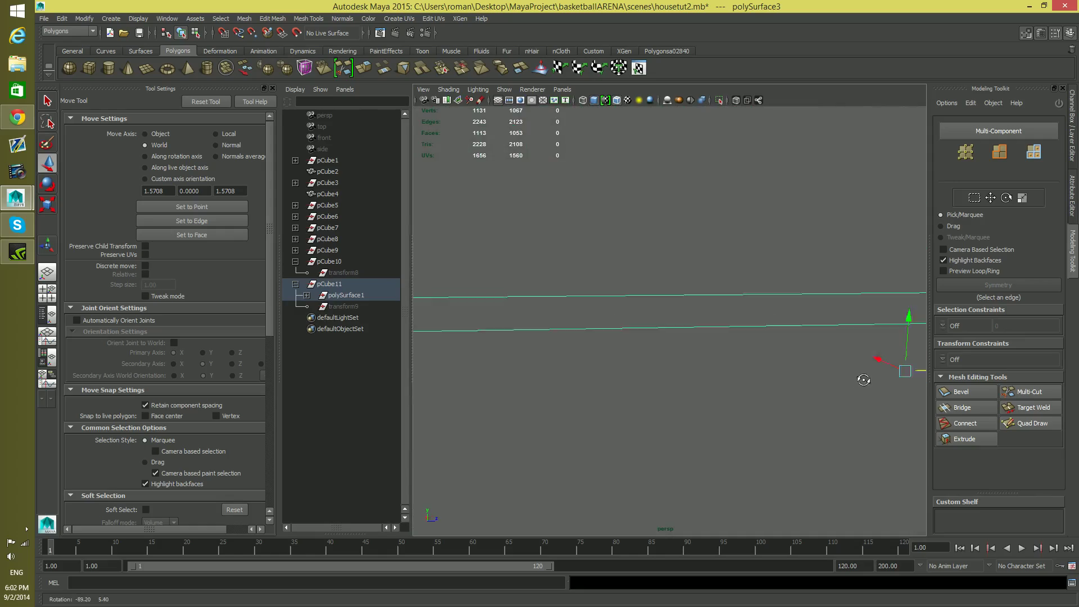
pyautogui.keyDown('alt'); pyautogui.moveTo(865, 378); pyautogui.dragTo(457, 362, button='right'); pyautogui.keyUp('alt')
pyautogui.keyDown('alt'); pyautogui.moveTo(548, 378); pyautogui.dragTo(621, 447); pyautogui.keyUp('alt')
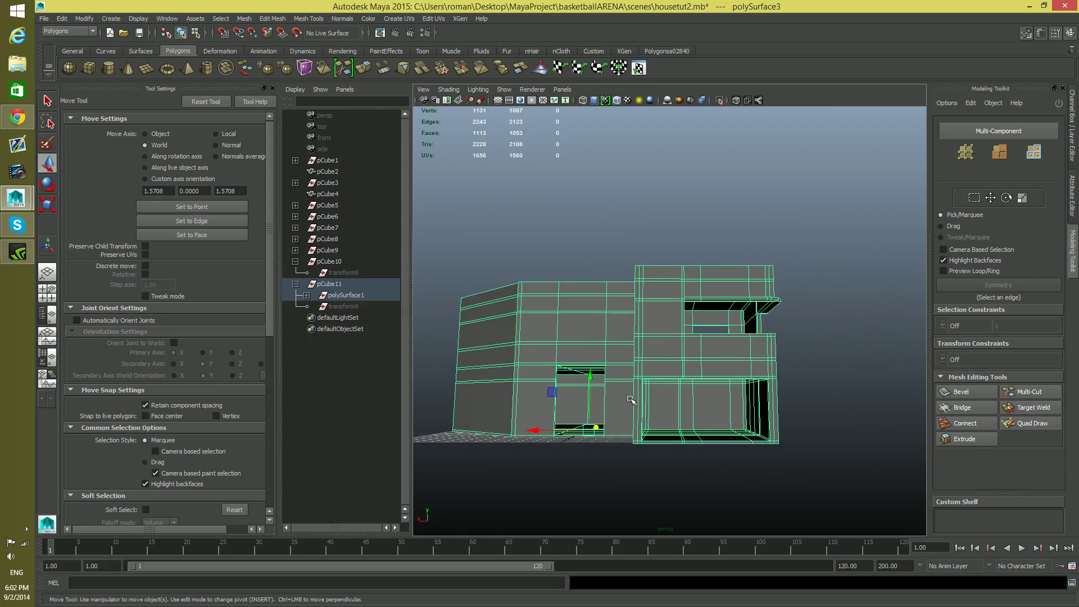
pyautogui.keyDown('alt'); pyautogui.moveTo(629, 417); pyautogui.dragTo(660, 461, button='middle'); pyautogui.keyUp('alt')
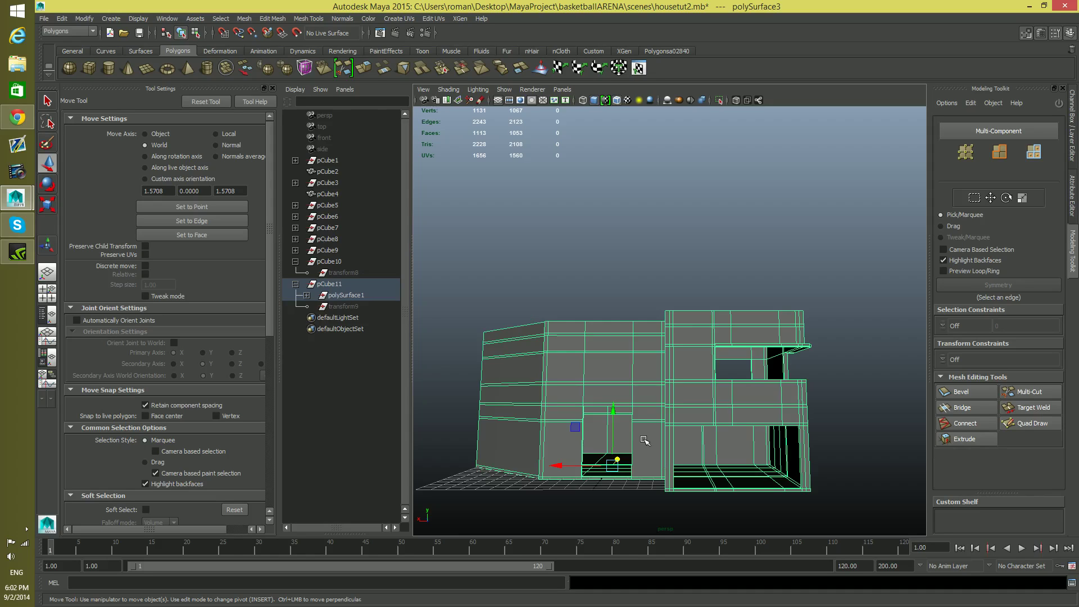
pyautogui.keyDown('alt'); pyautogui.moveTo(645, 442); pyautogui.dragTo(646, 445); pyautogui.keyUp('alt')
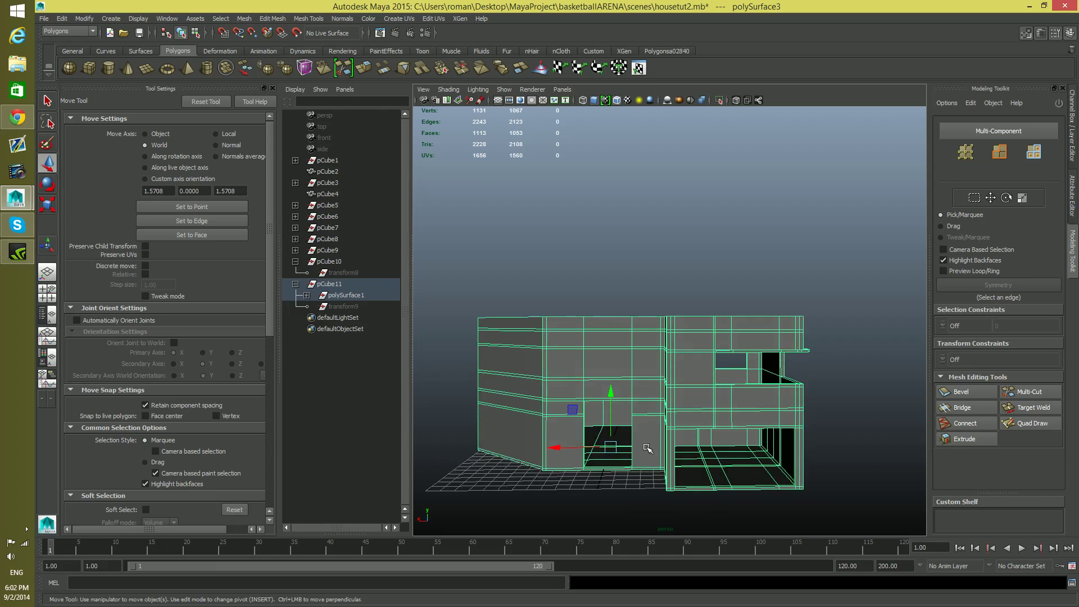
# Save the scene under the new name housetut3.mb as Maya Binary
pyautogui.click(43, 19)
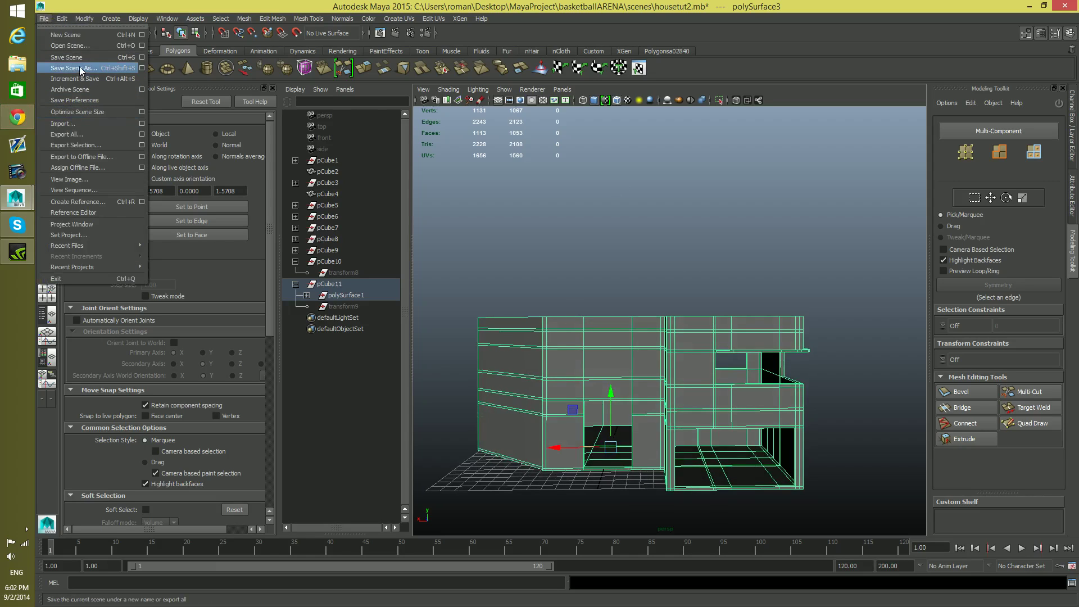
pyautogui.click(80, 68)
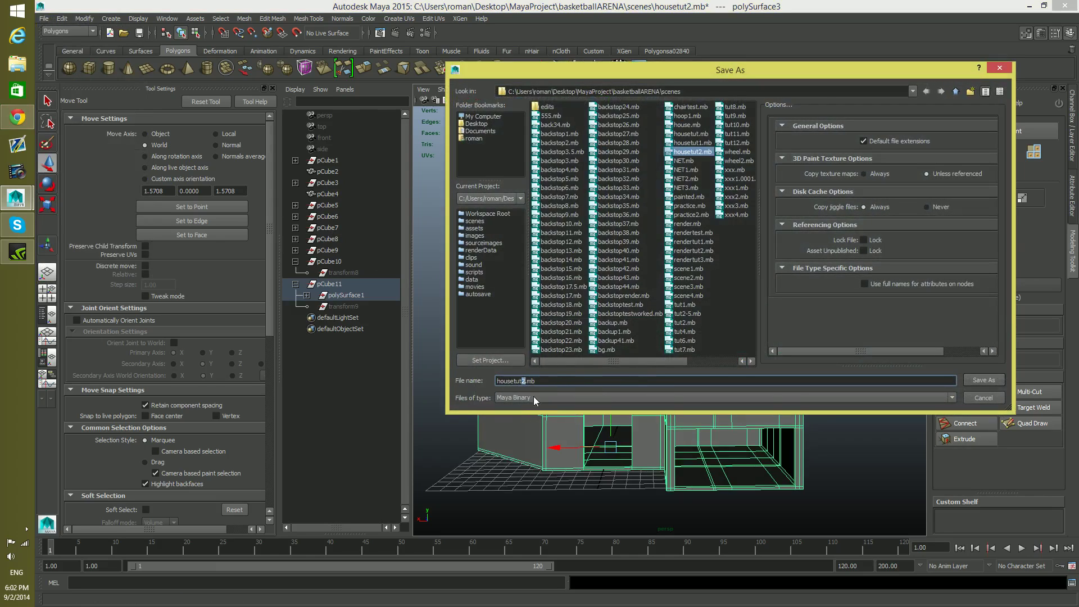
pyautogui.write('3')
pyautogui.click(983, 381)
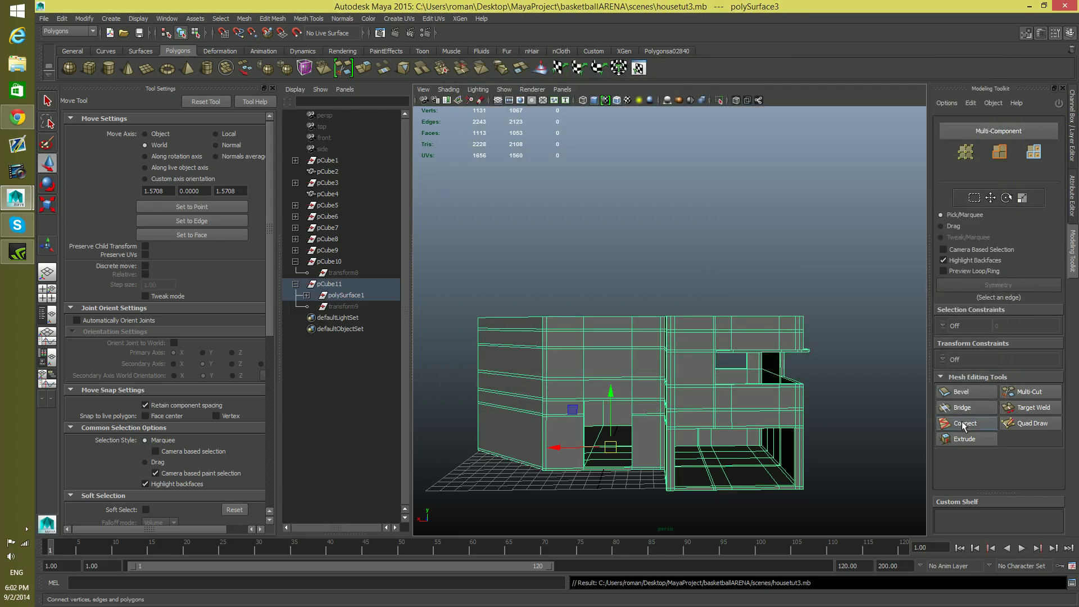